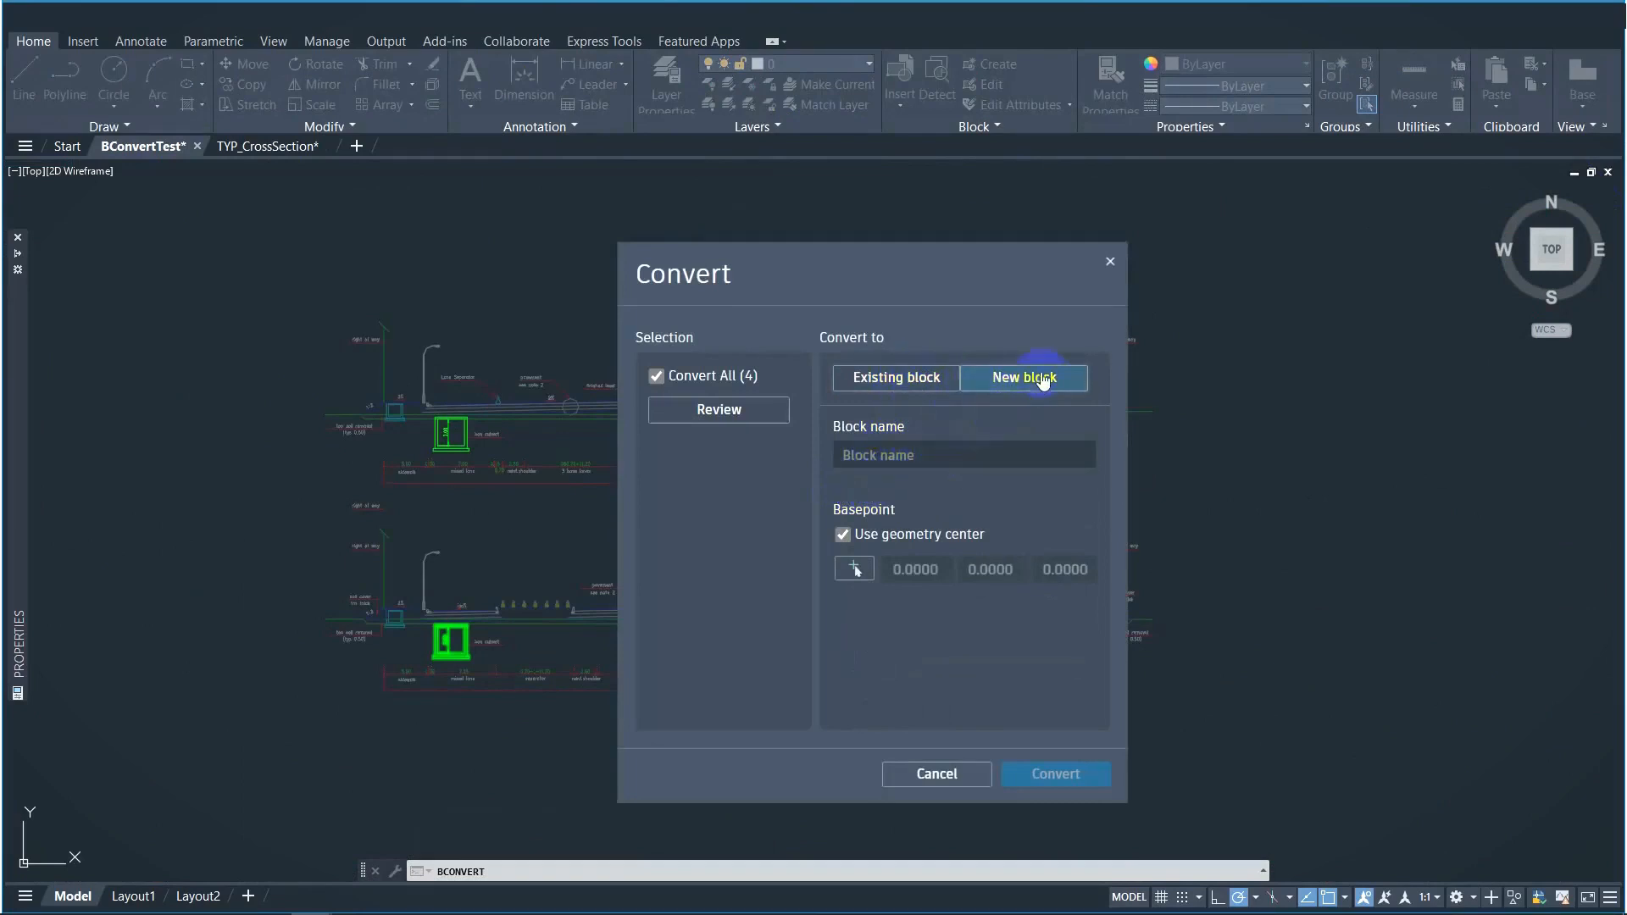
# Convert the matched box culverts to a new block named BoxCulvert, with its base point at the culvert base's lower-left corner
pyautogui.click(937, 378)
pyautogui.click(1017, 385)
pyautogui.write('BoxCulvert')
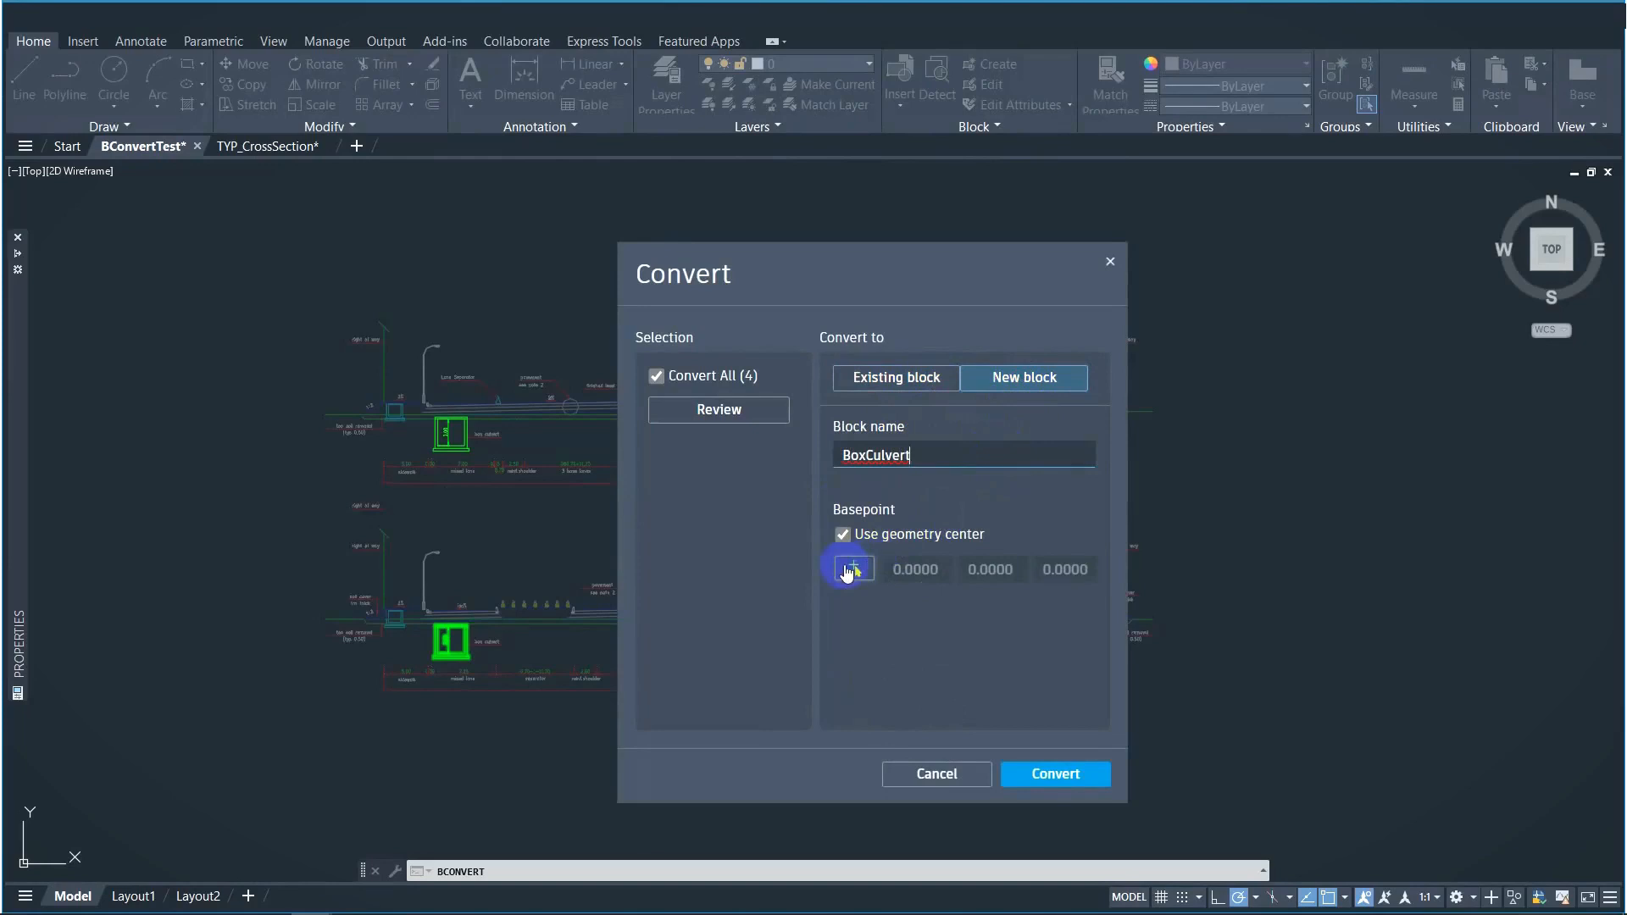
pyautogui.click(855, 569)
pyautogui.scroll(5, 453, 440)
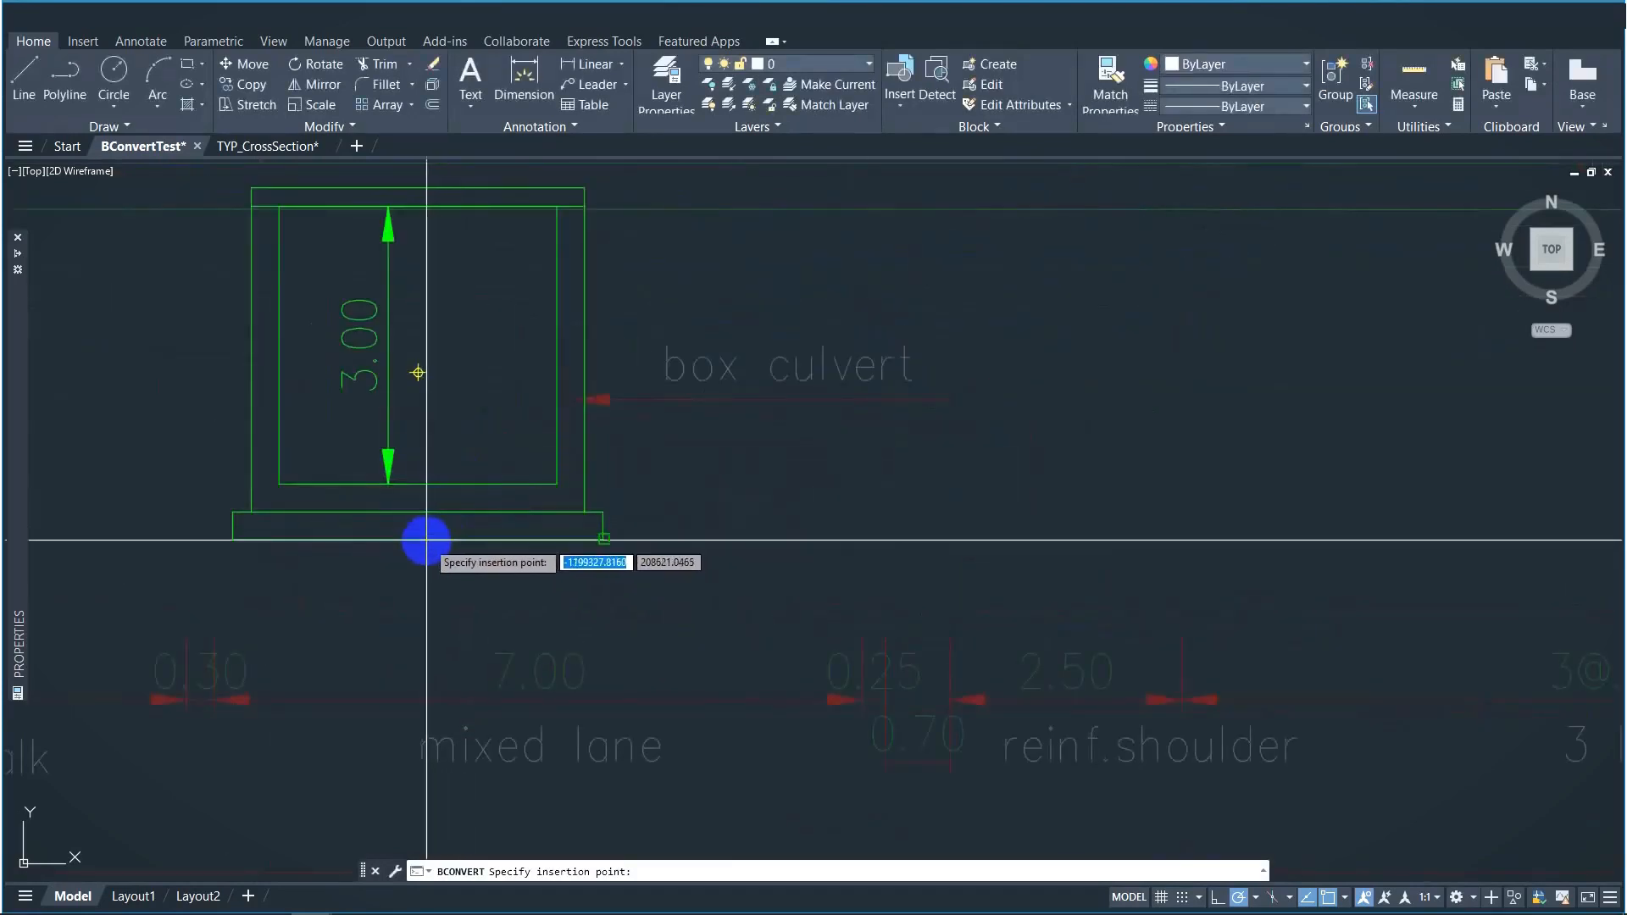
pyautogui.click(234, 535)
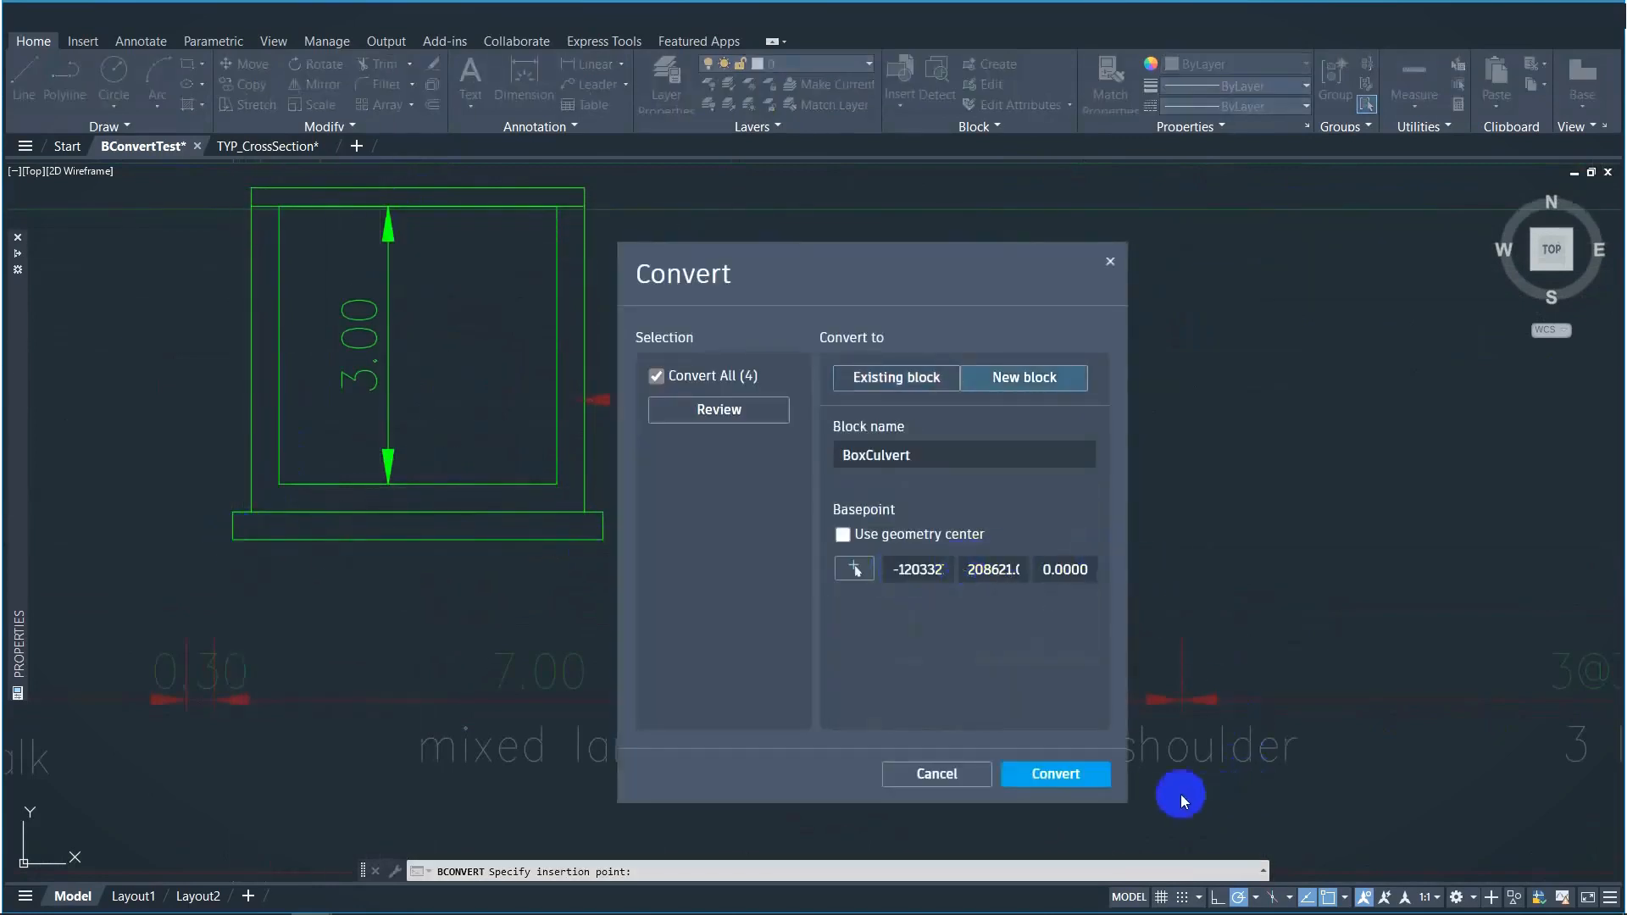
pyautogui.click(1055, 774)
pyautogui.scroll(-8, 669, 419)
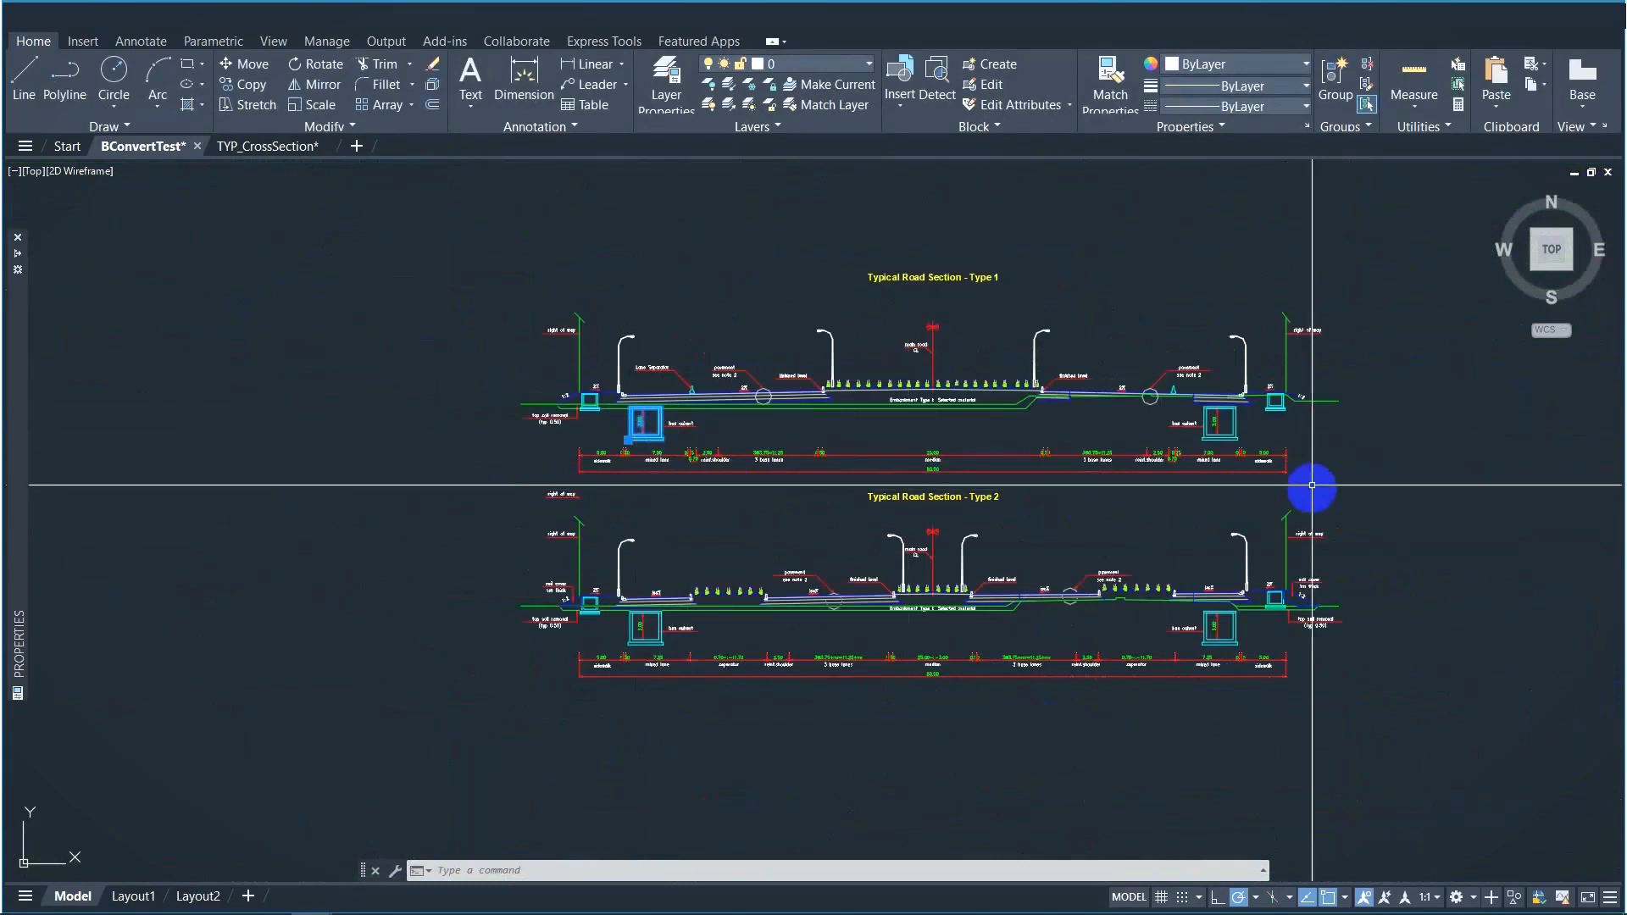
pyautogui.click(1230, 620)
pyautogui.moveTo(17, 536)
pyautogui.scroll(-3, 143, 575)
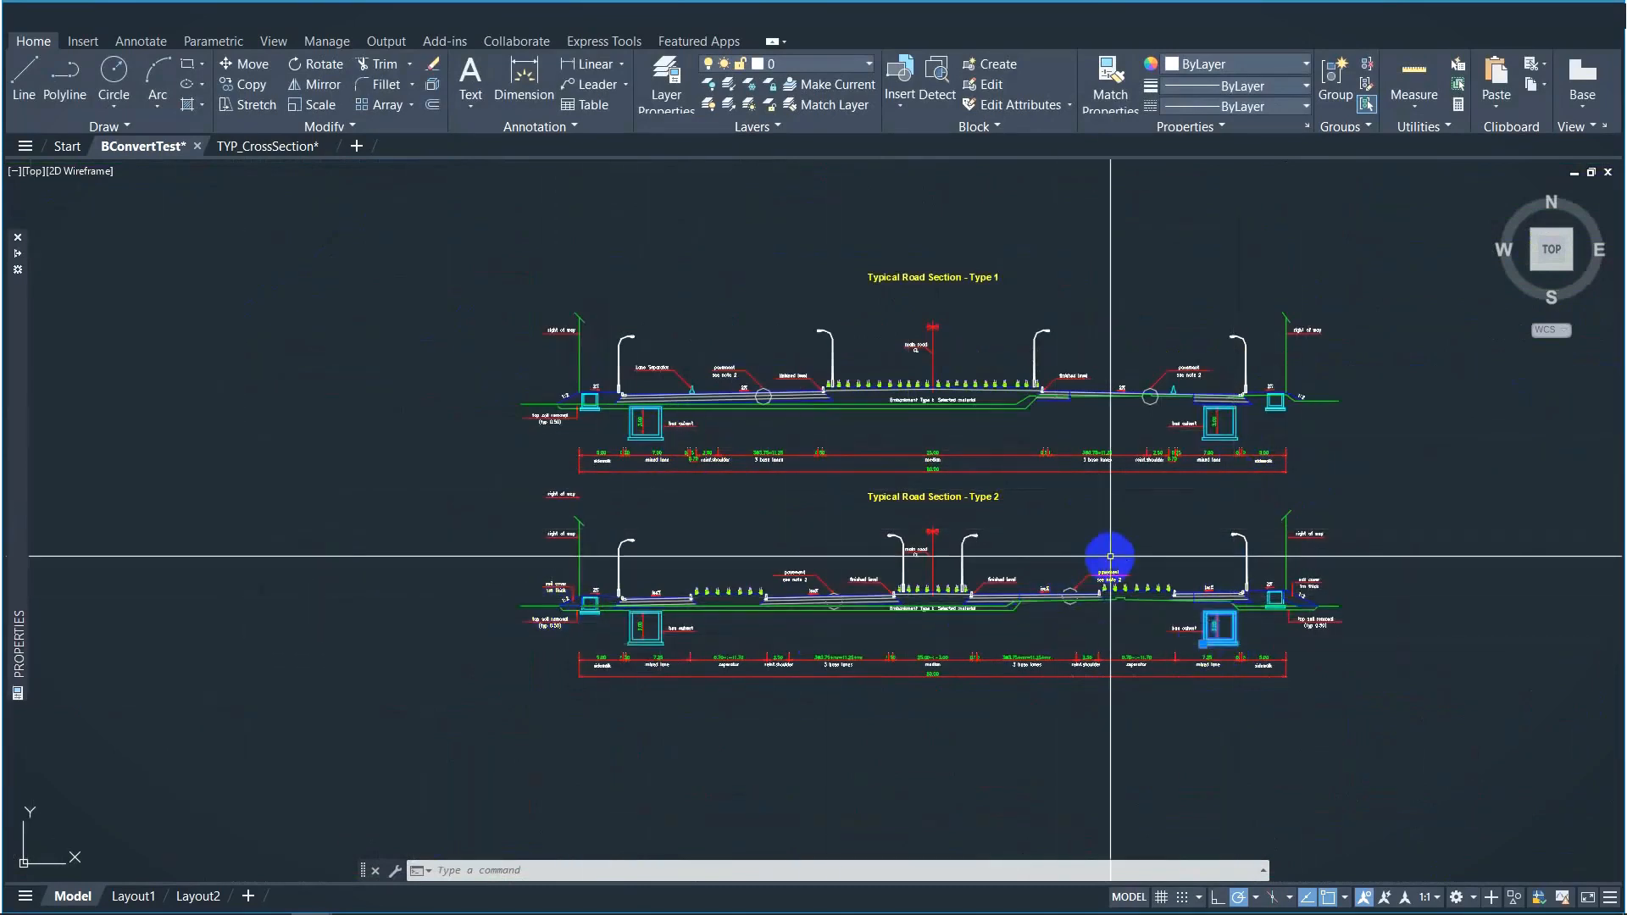
# Run BCONVERT on the right-hand lane separator in the Type 1 section, then review and accept its matching instances
pyautogui.moveTo(1144, 545); pyautogui.dragTo(1072, 538, button='middle')
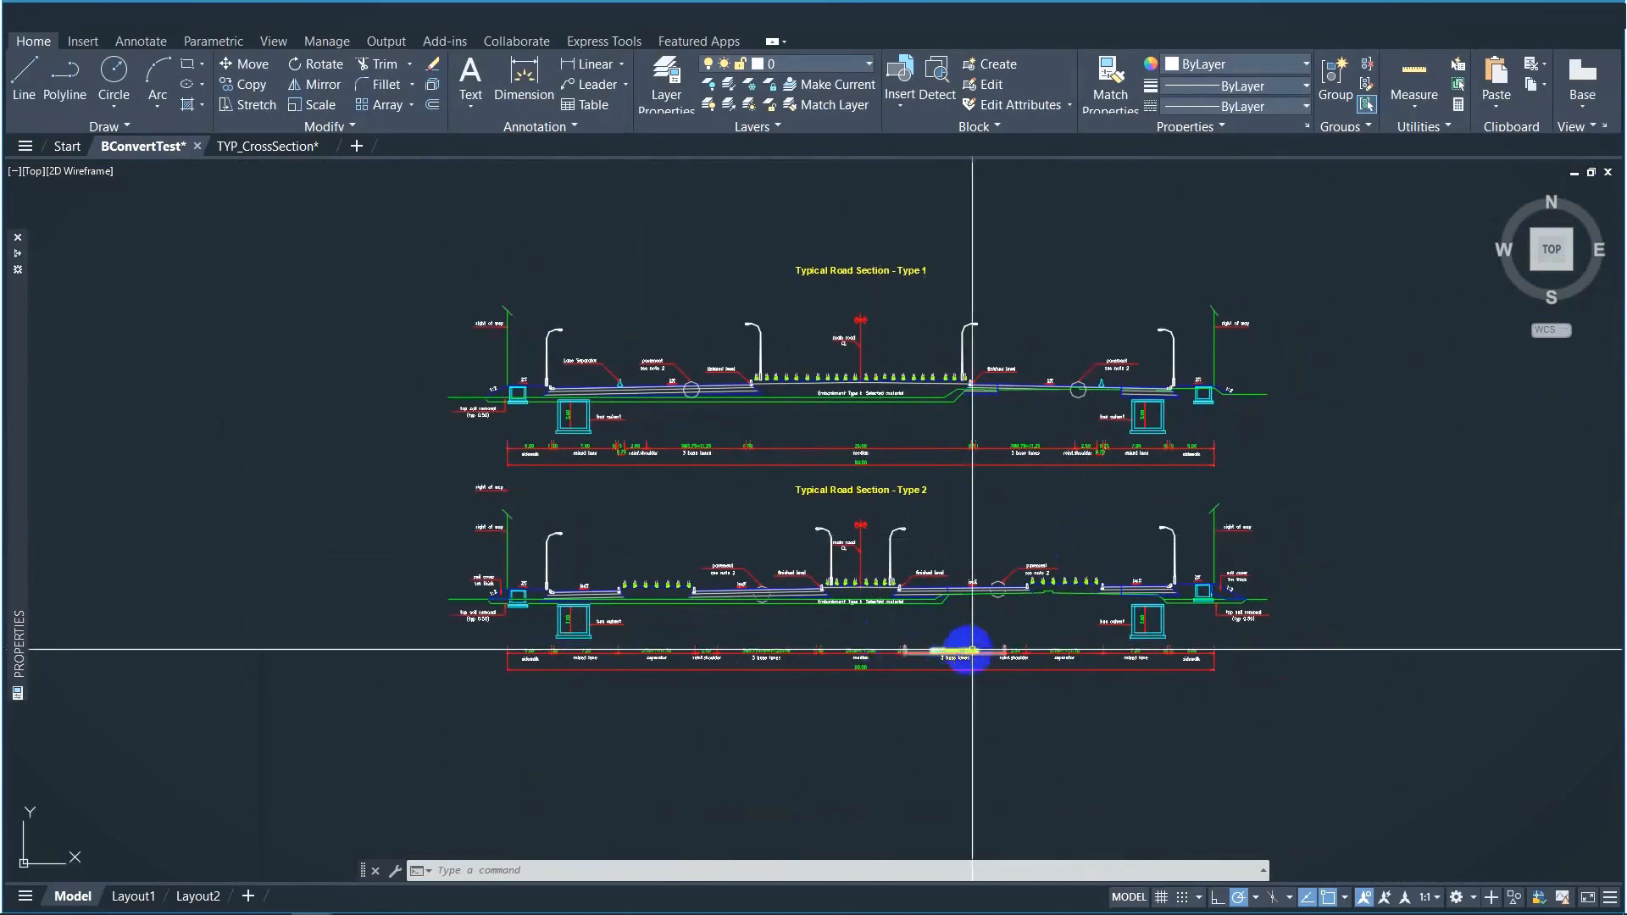
pyautogui.scroll(2, 1117, 635)
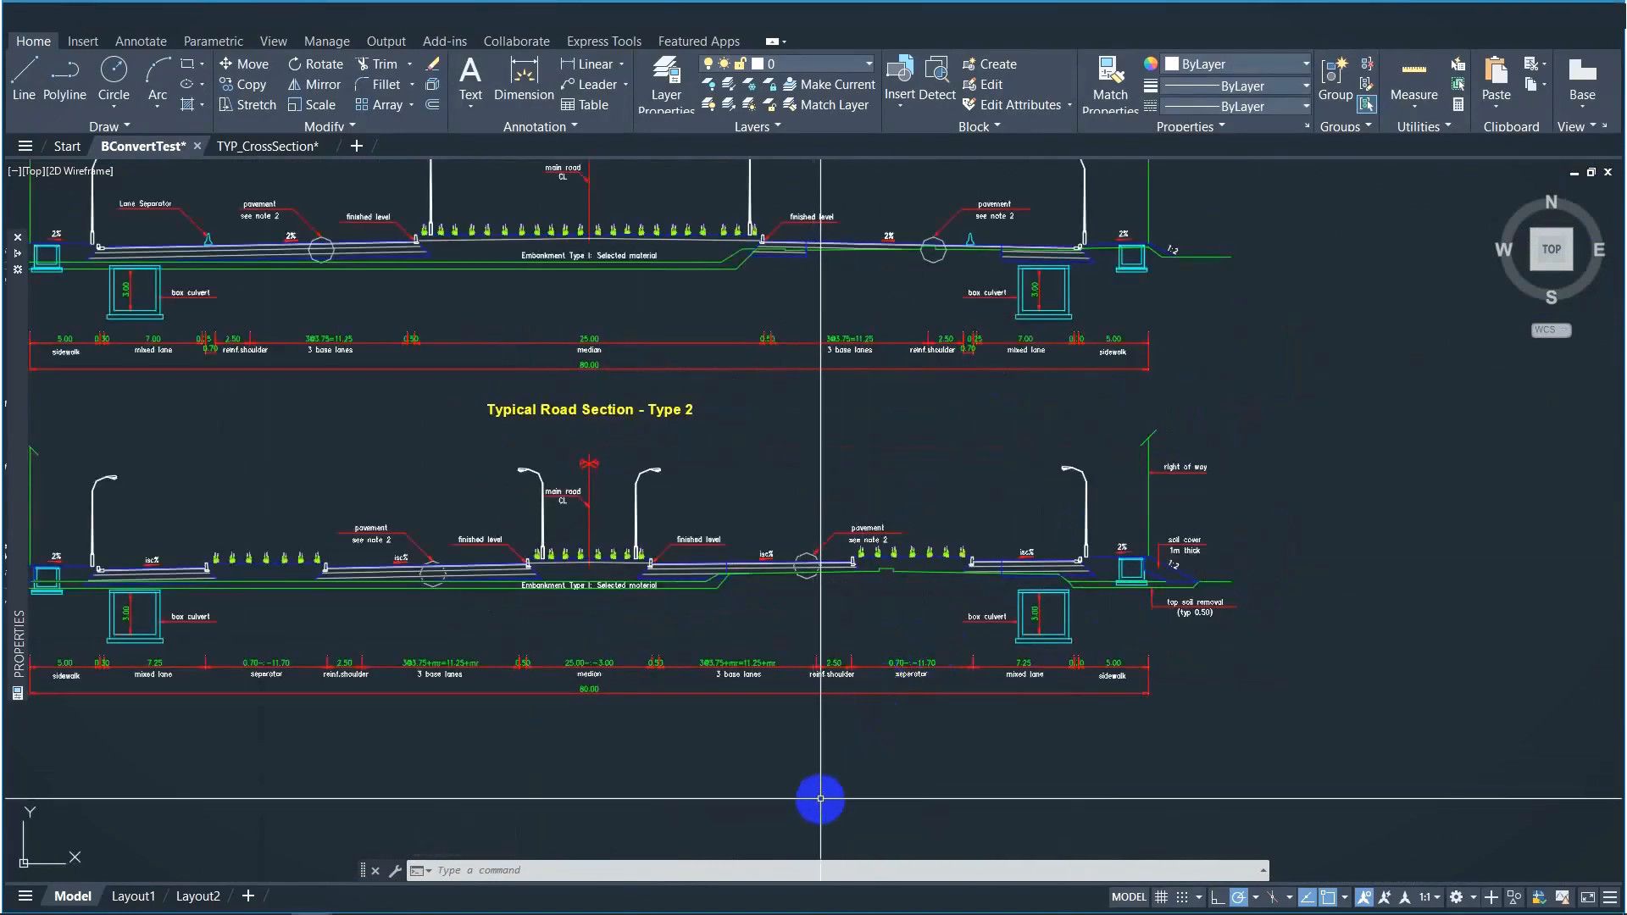
pyautogui.write('nv')
pyautogui.press('Return')
pyautogui.click(963, 225)
pyautogui.click(975, 255)
pyautogui.press('Return')
pyautogui.scroll(-2, 976, 300)
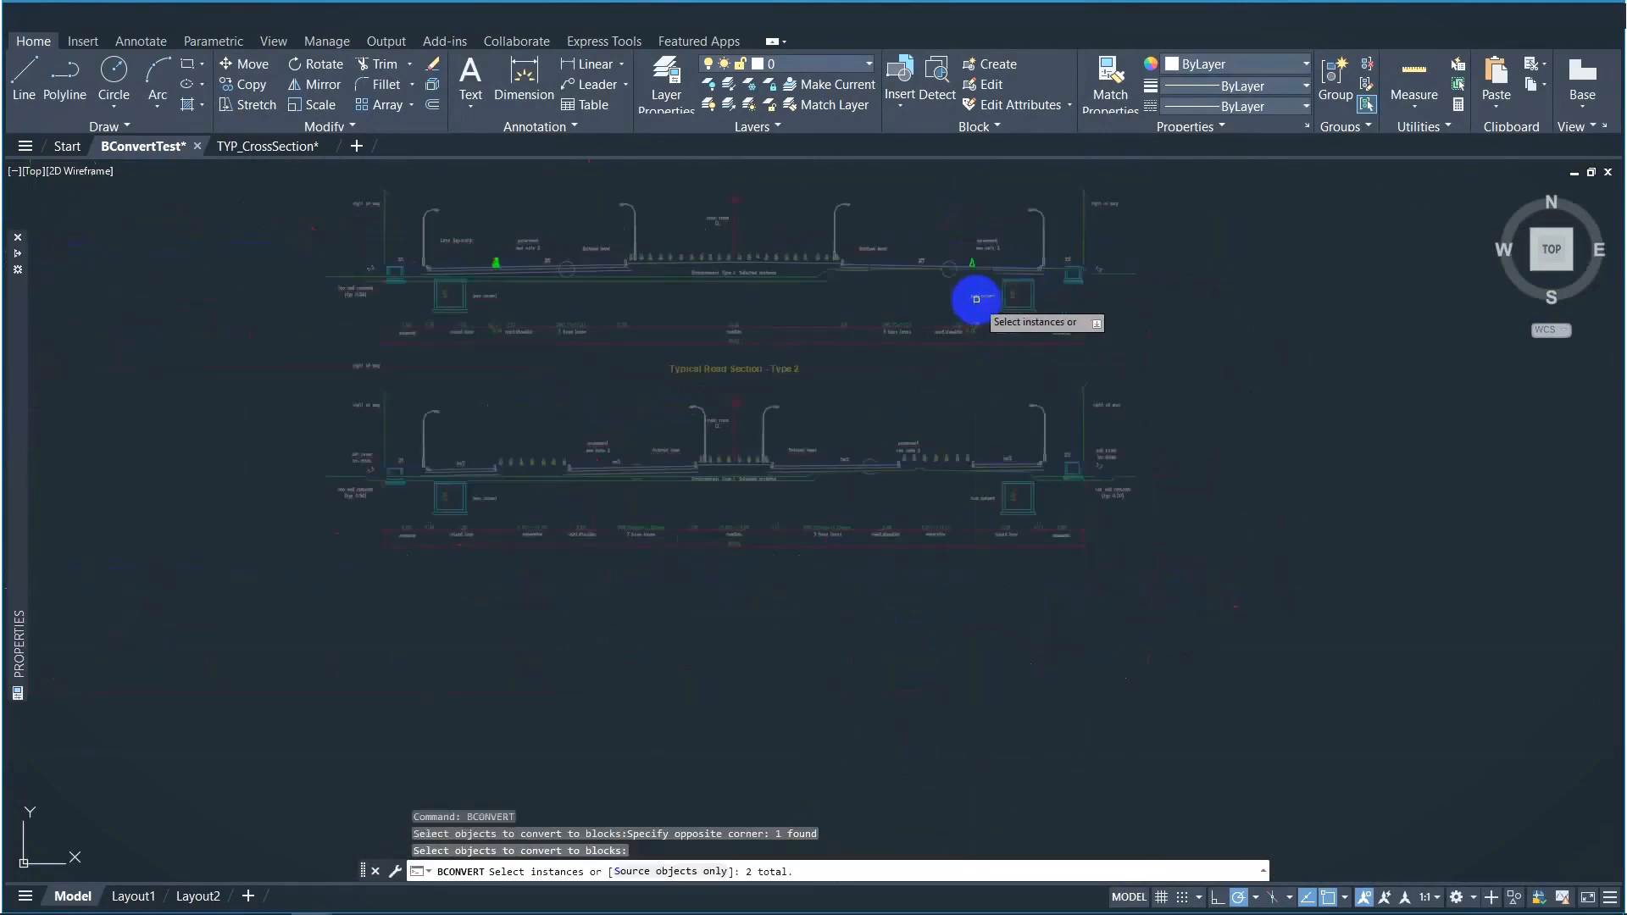
pyautogui.scroll(2, 976, 299)
pyautogui.rightClick(1016, 408)
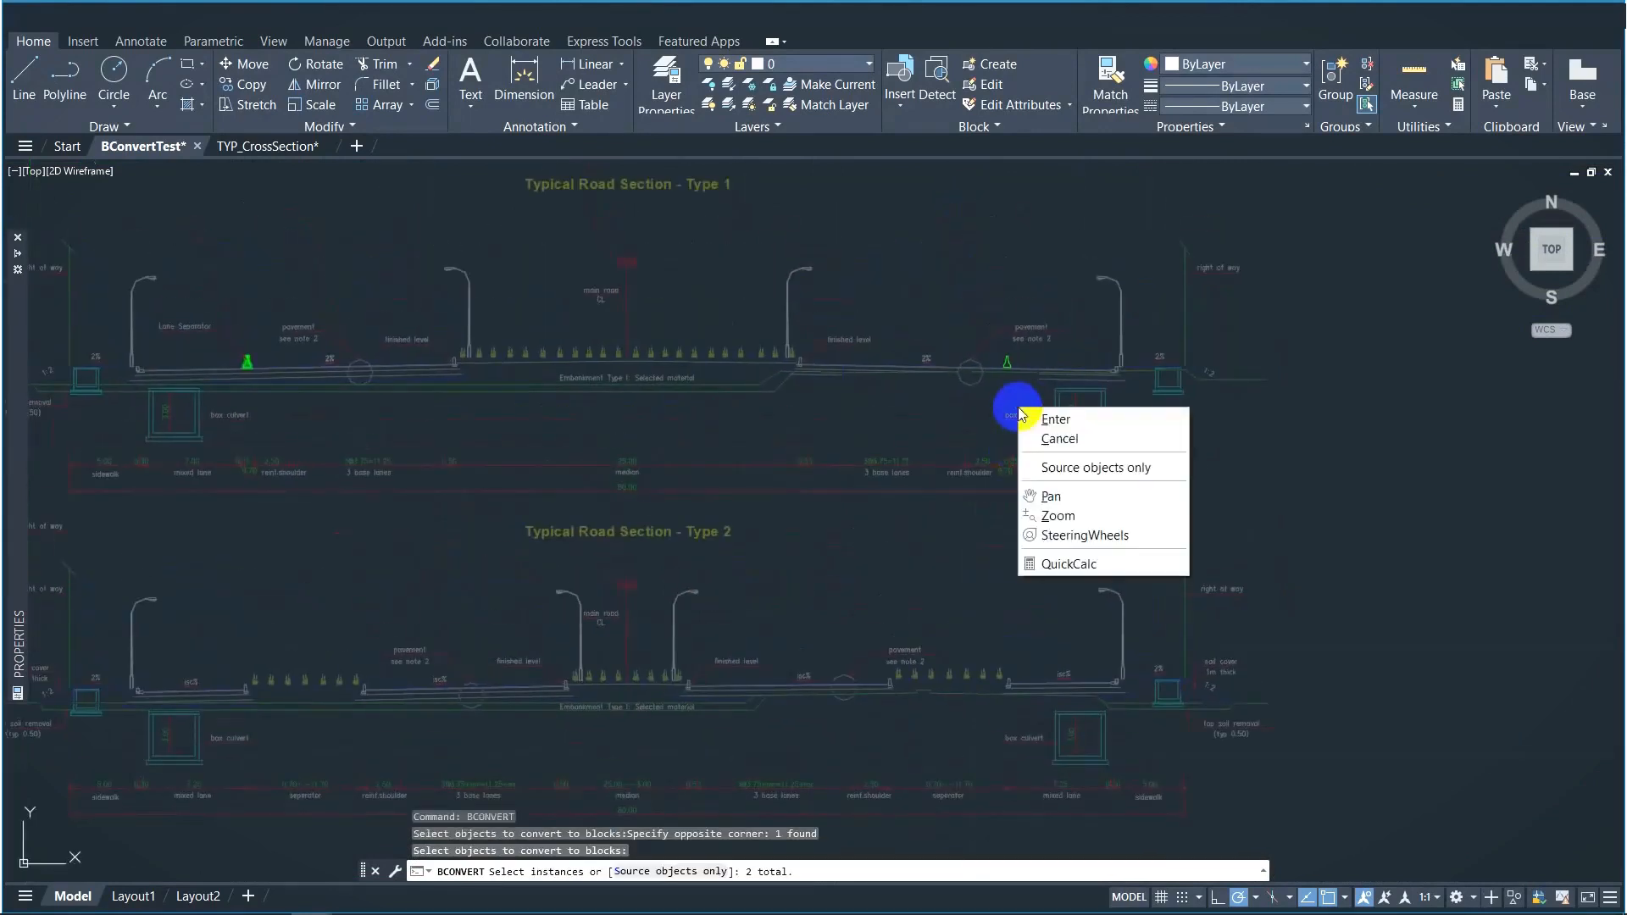
pyautogui.click(1044, 420)
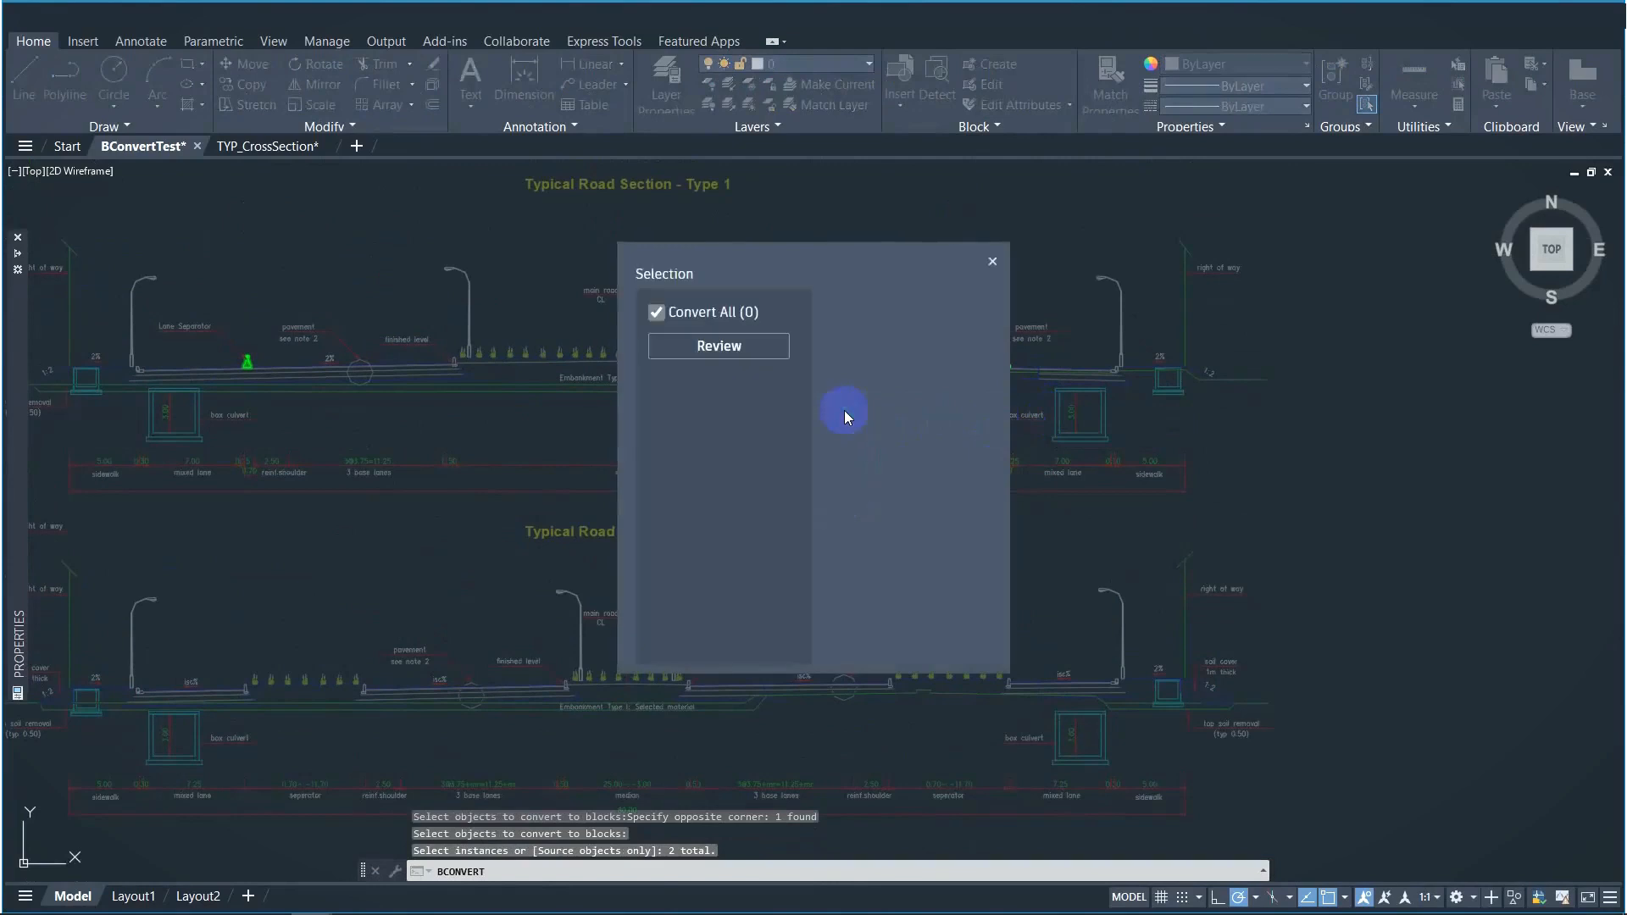
pyautogui.click(744, 364)
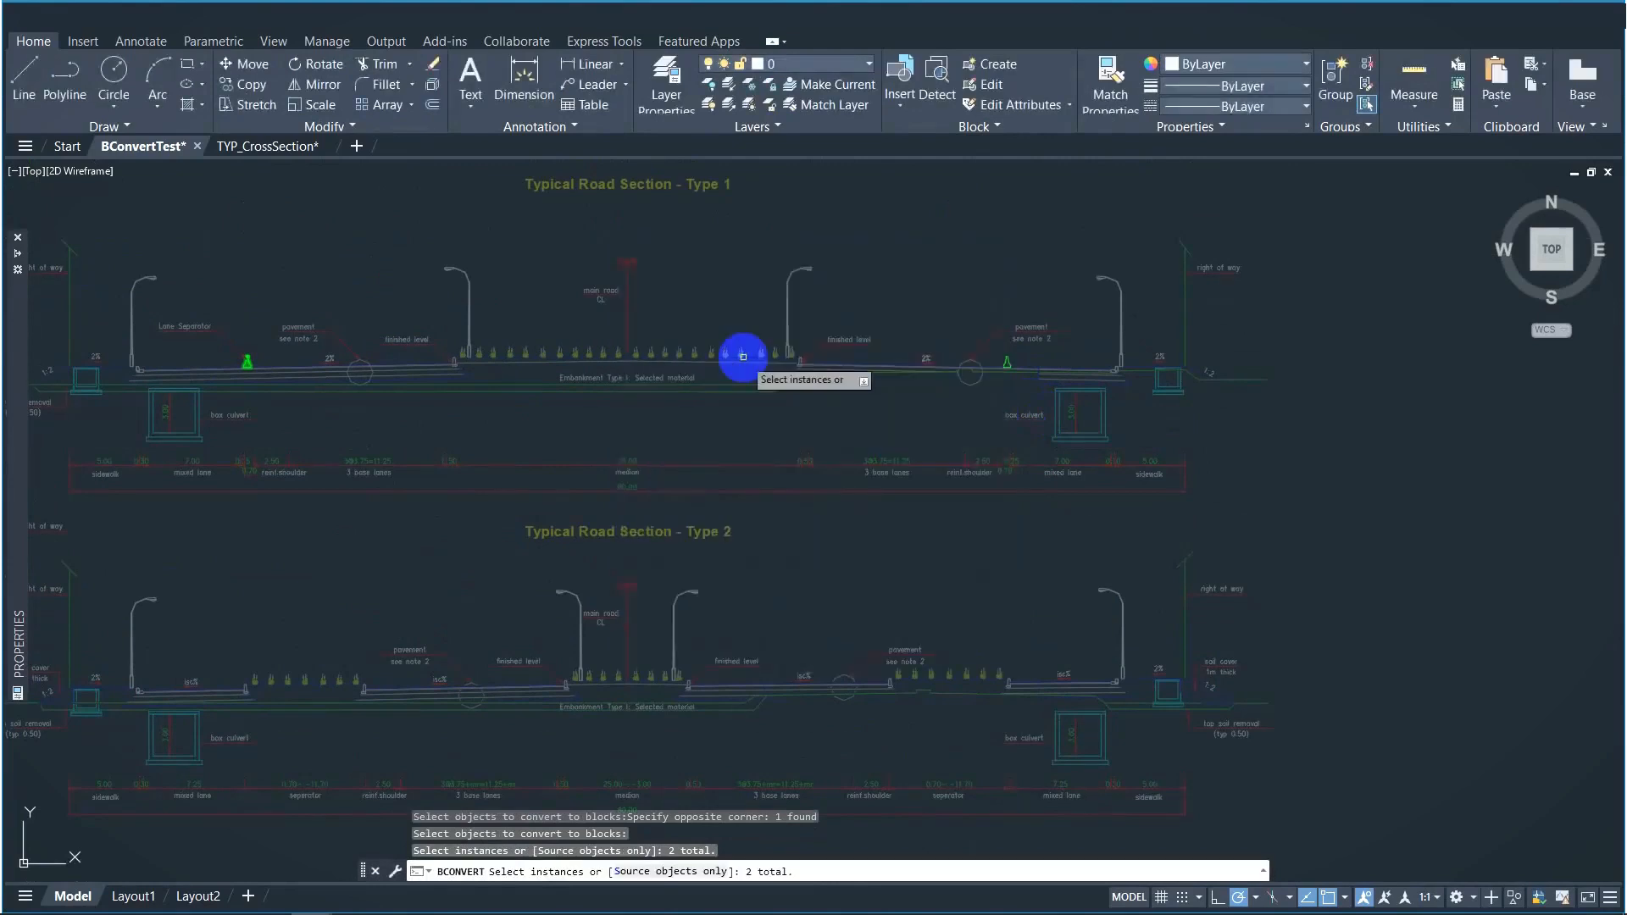
pyautogui.press('Escape')
# Convert the matched lane separators to a new block named LaneSeparator, with its base point at the midpoint of the bottom edge
pyautogui.click(1011, 382)
pyautogui.write('LaneSeparat')
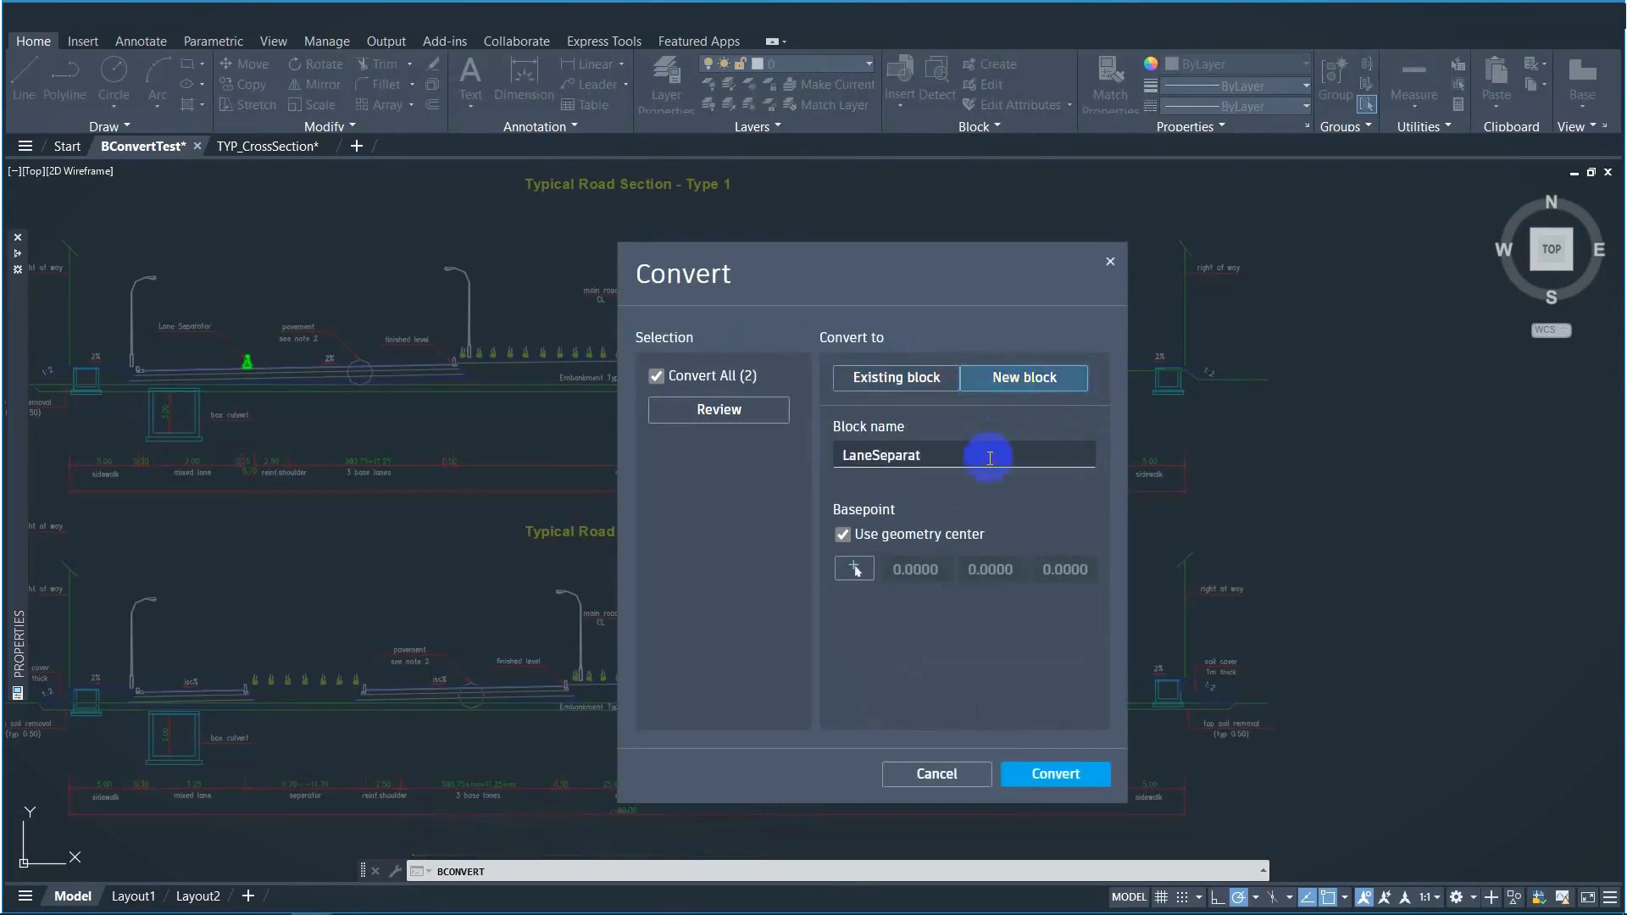
pyautogui.click(853, 569)
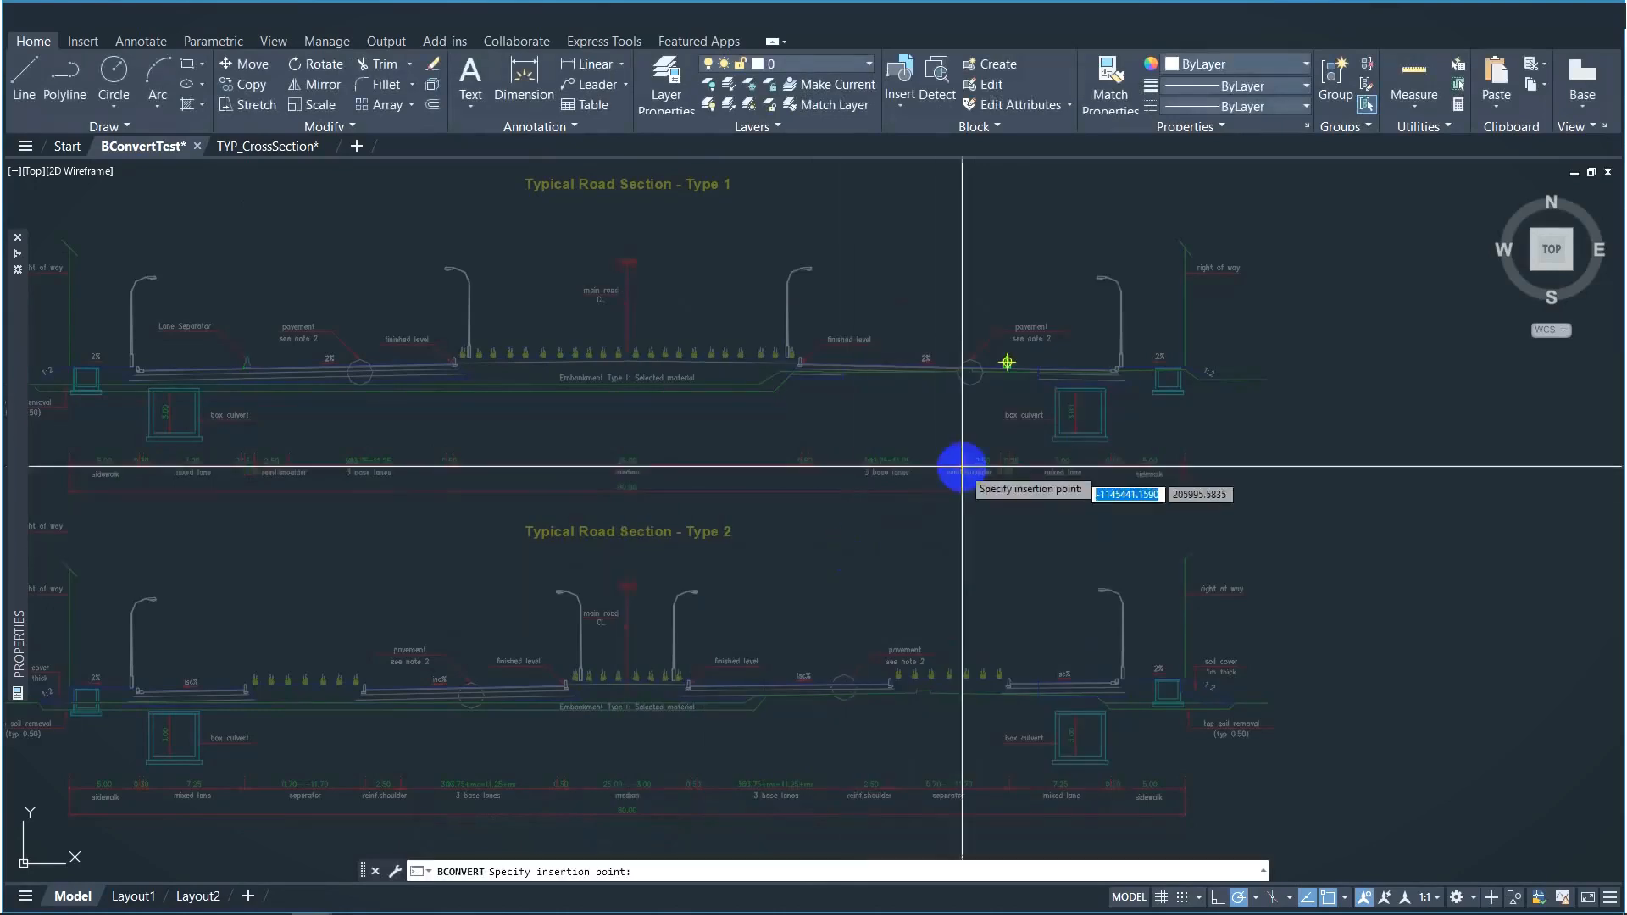
pyautogui.scroll(8, 959, 465)
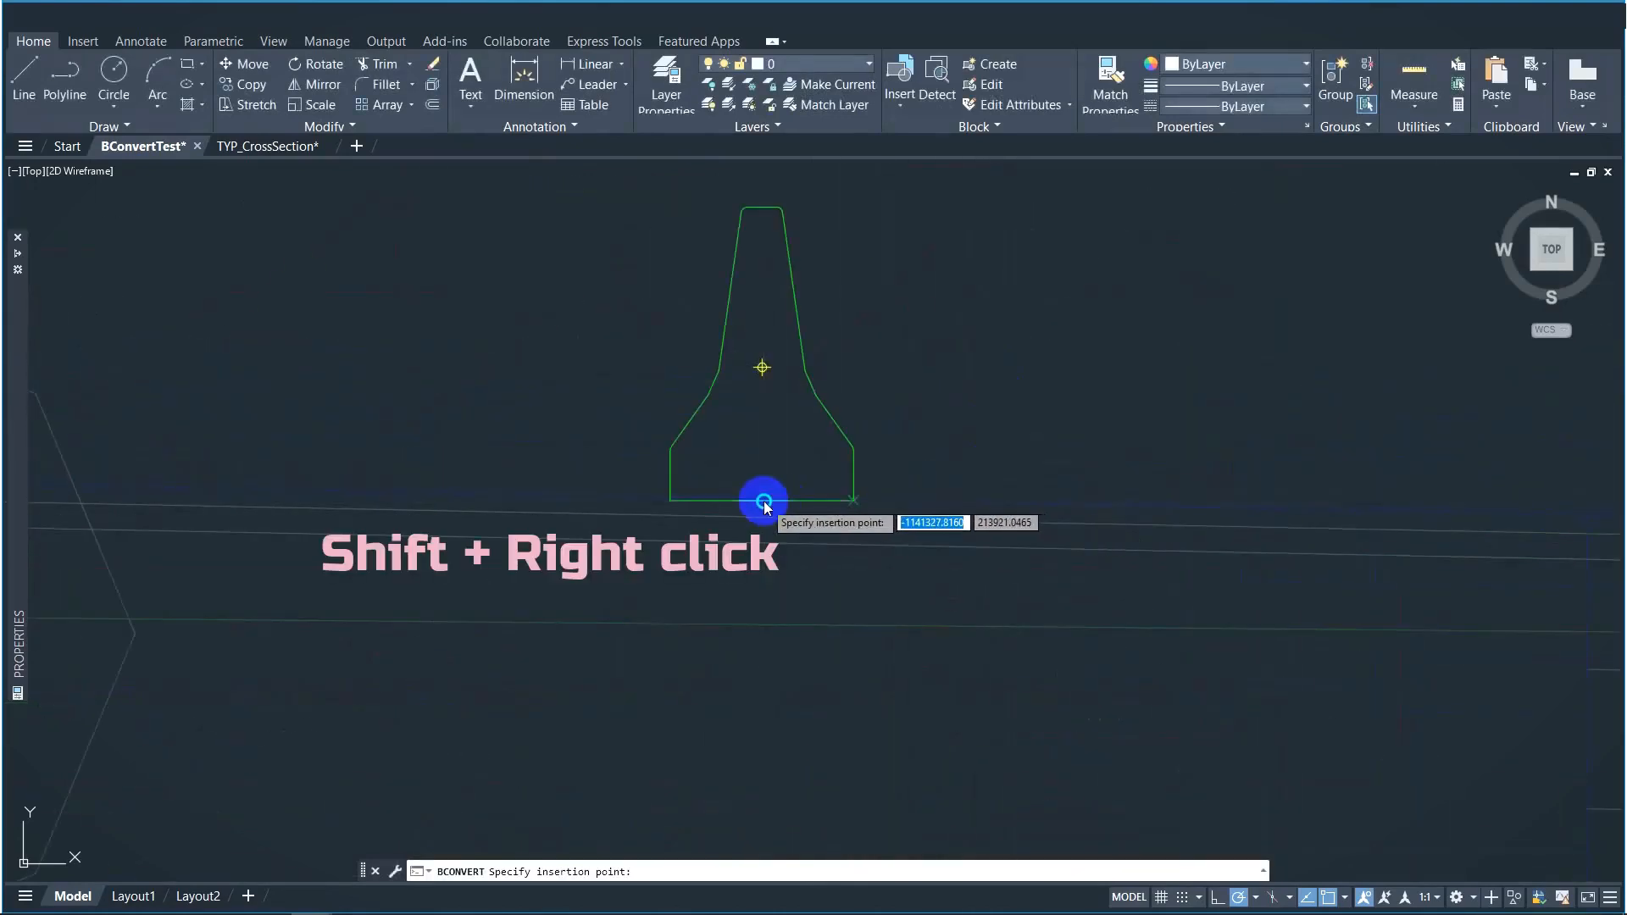
pyautogui.keyDown('shift'); pyautogui.rightClick(768, 500); pyautogui.keyUp('shift')
pyautogui.click(813, 187)
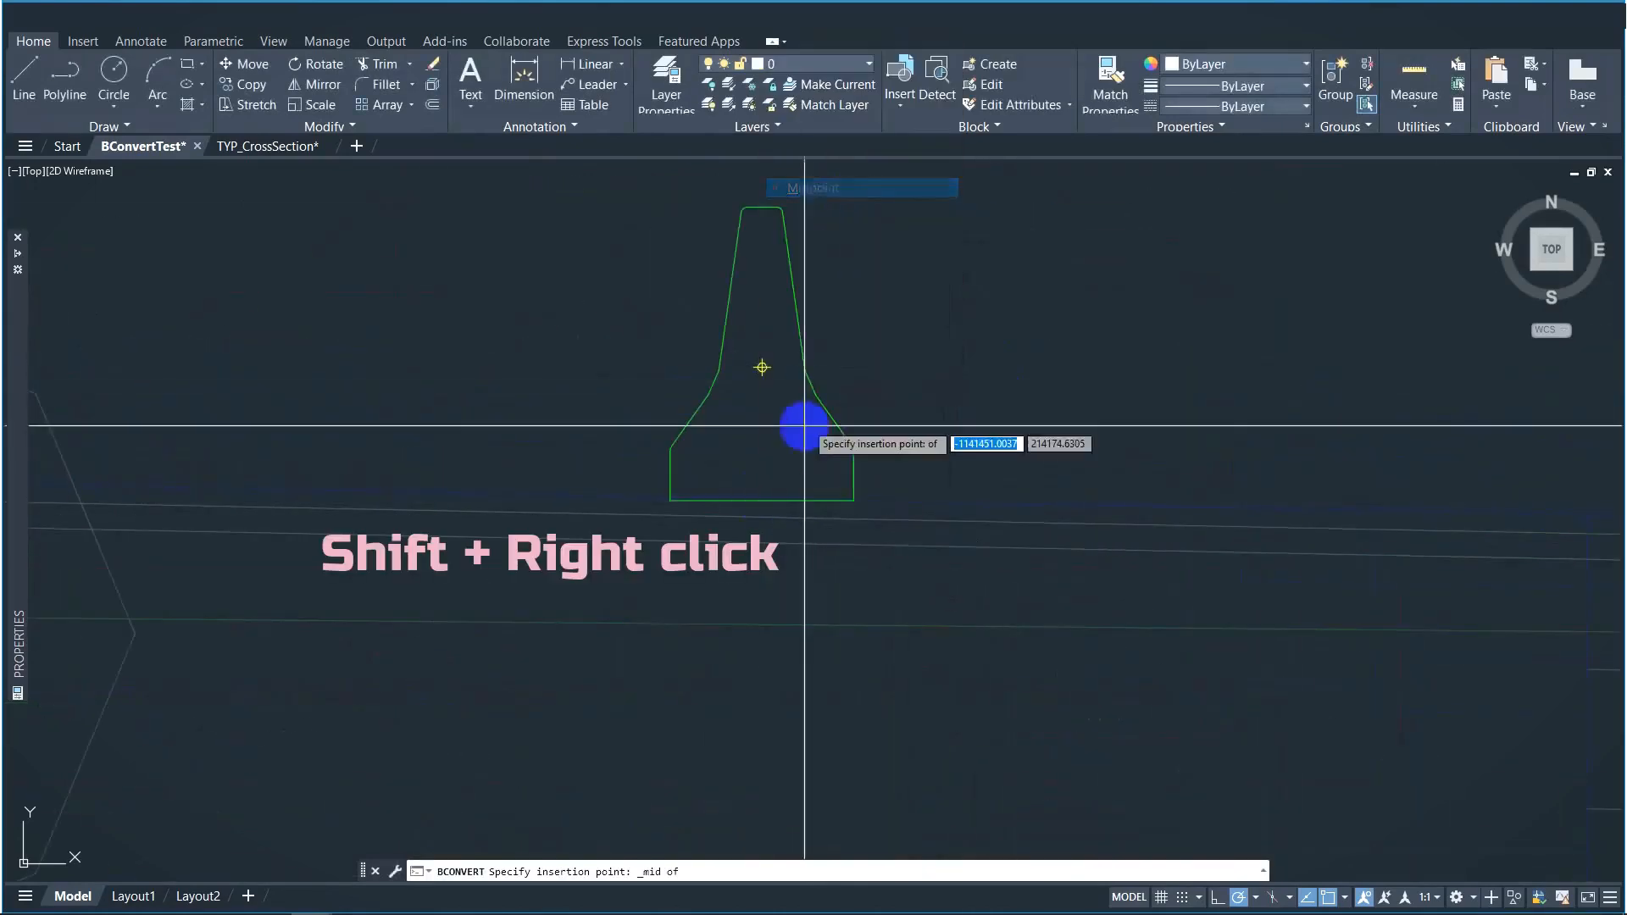
pyautogui.click(755, 498)
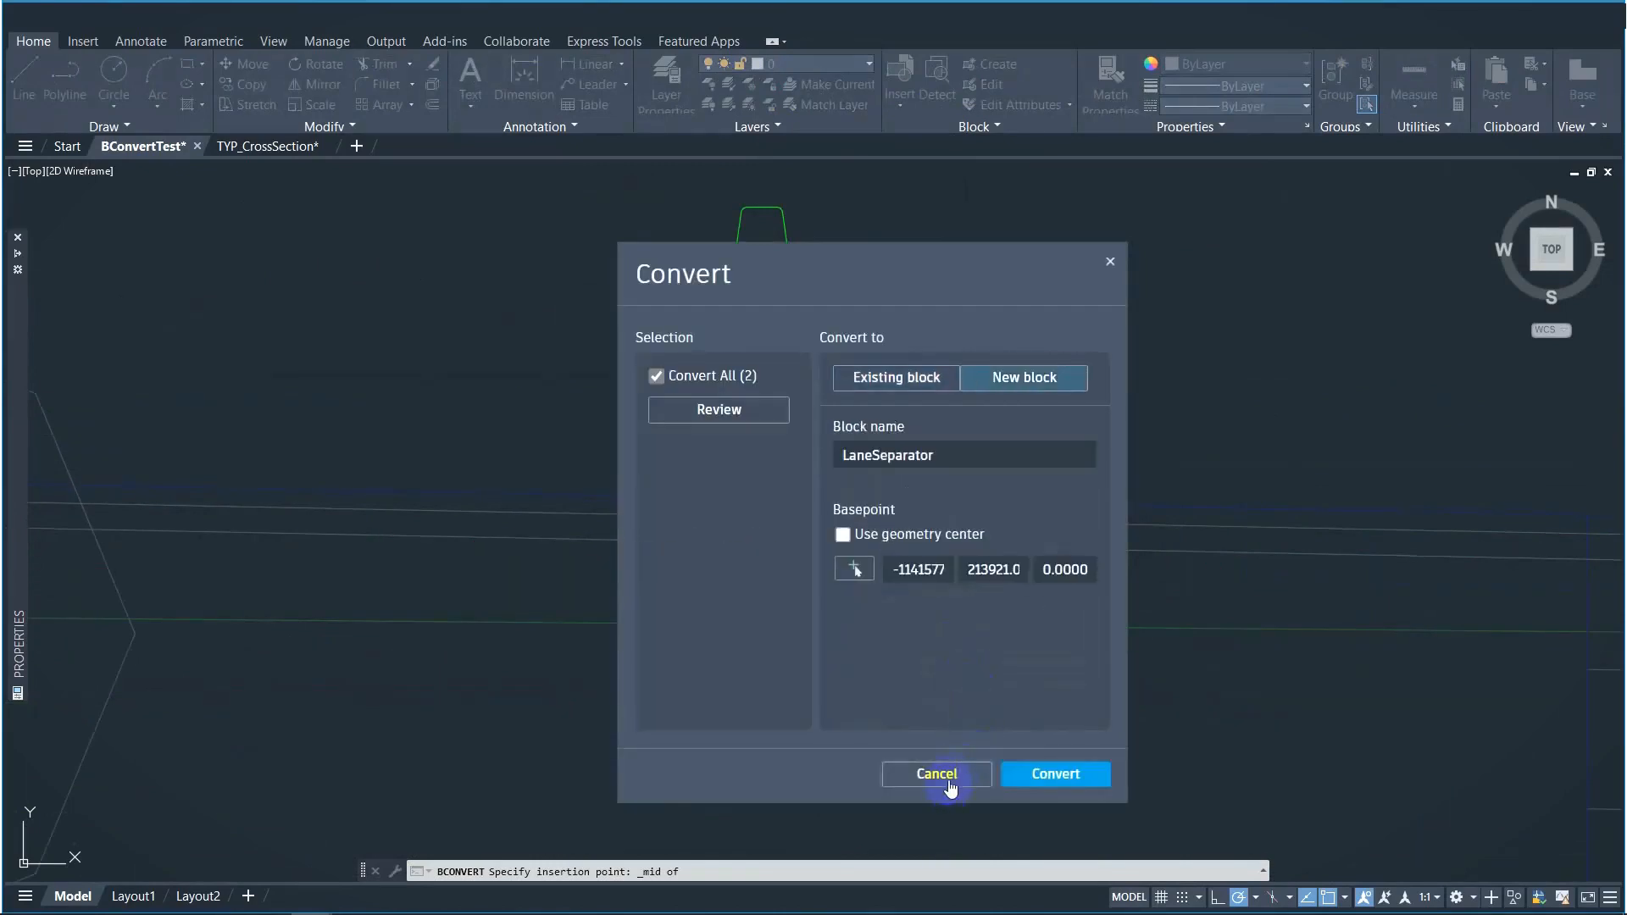
pyautogui.click(1055, 774)
# Try to match all light poles with BCONVERT, using the leftmost pole in the Type 1 section as the source
pyautogui.scroll(-4, 938, 466)
pyautogui.scroll(-5, 938, 468)
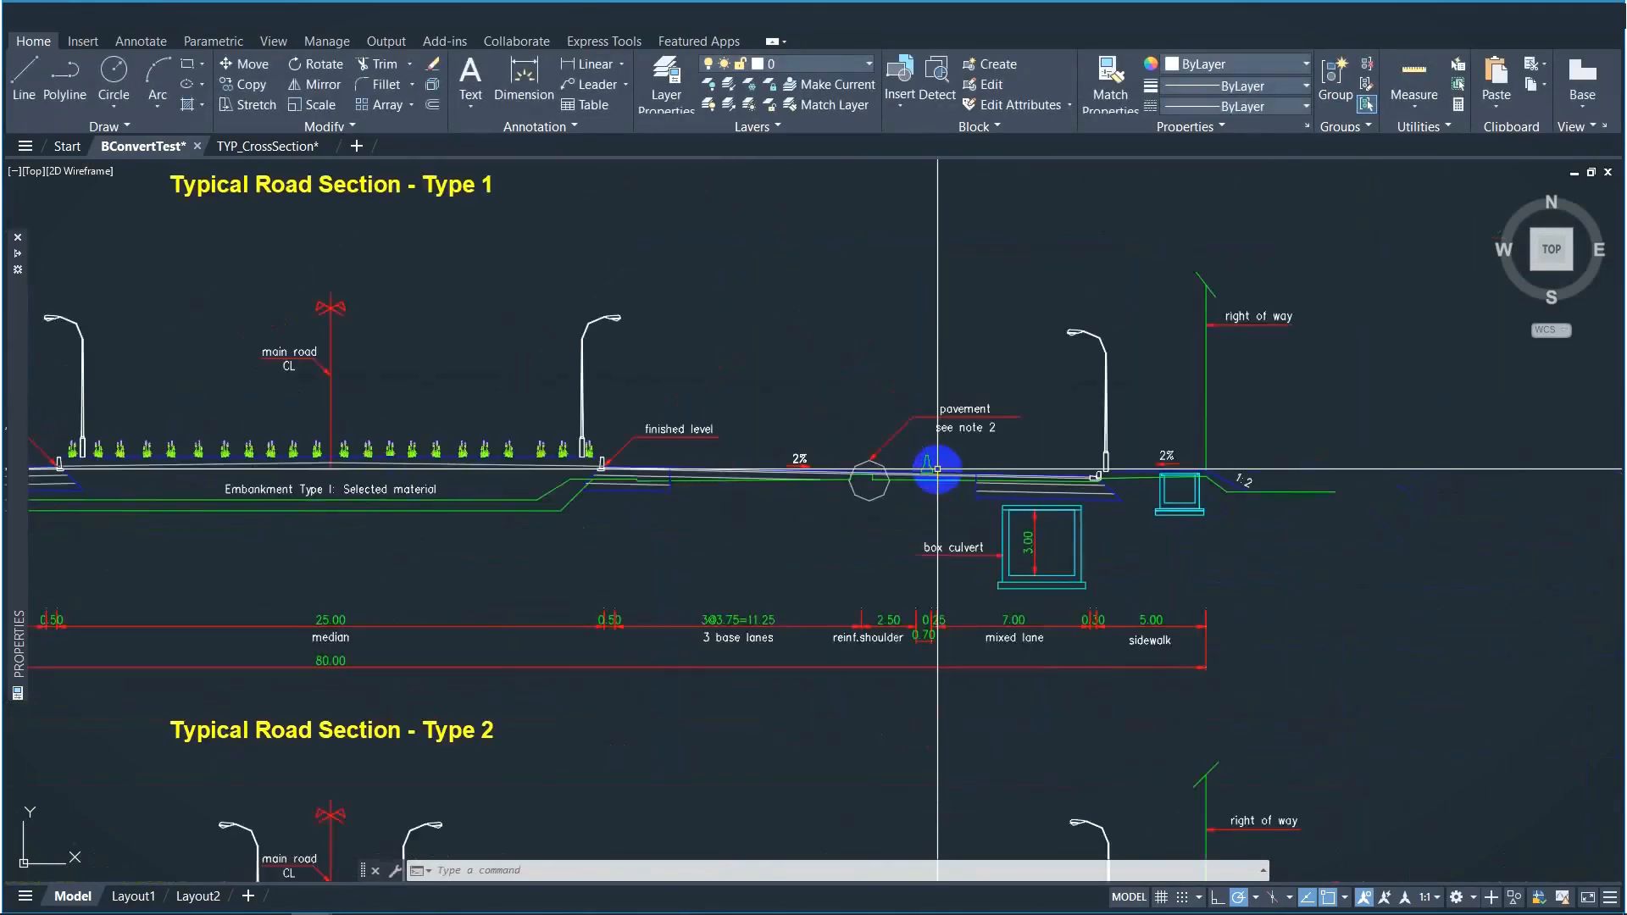
pyautogui.scroll(-4, 755, 440)
pyautogui.write('bconvert')
pyautogui.press('Return')
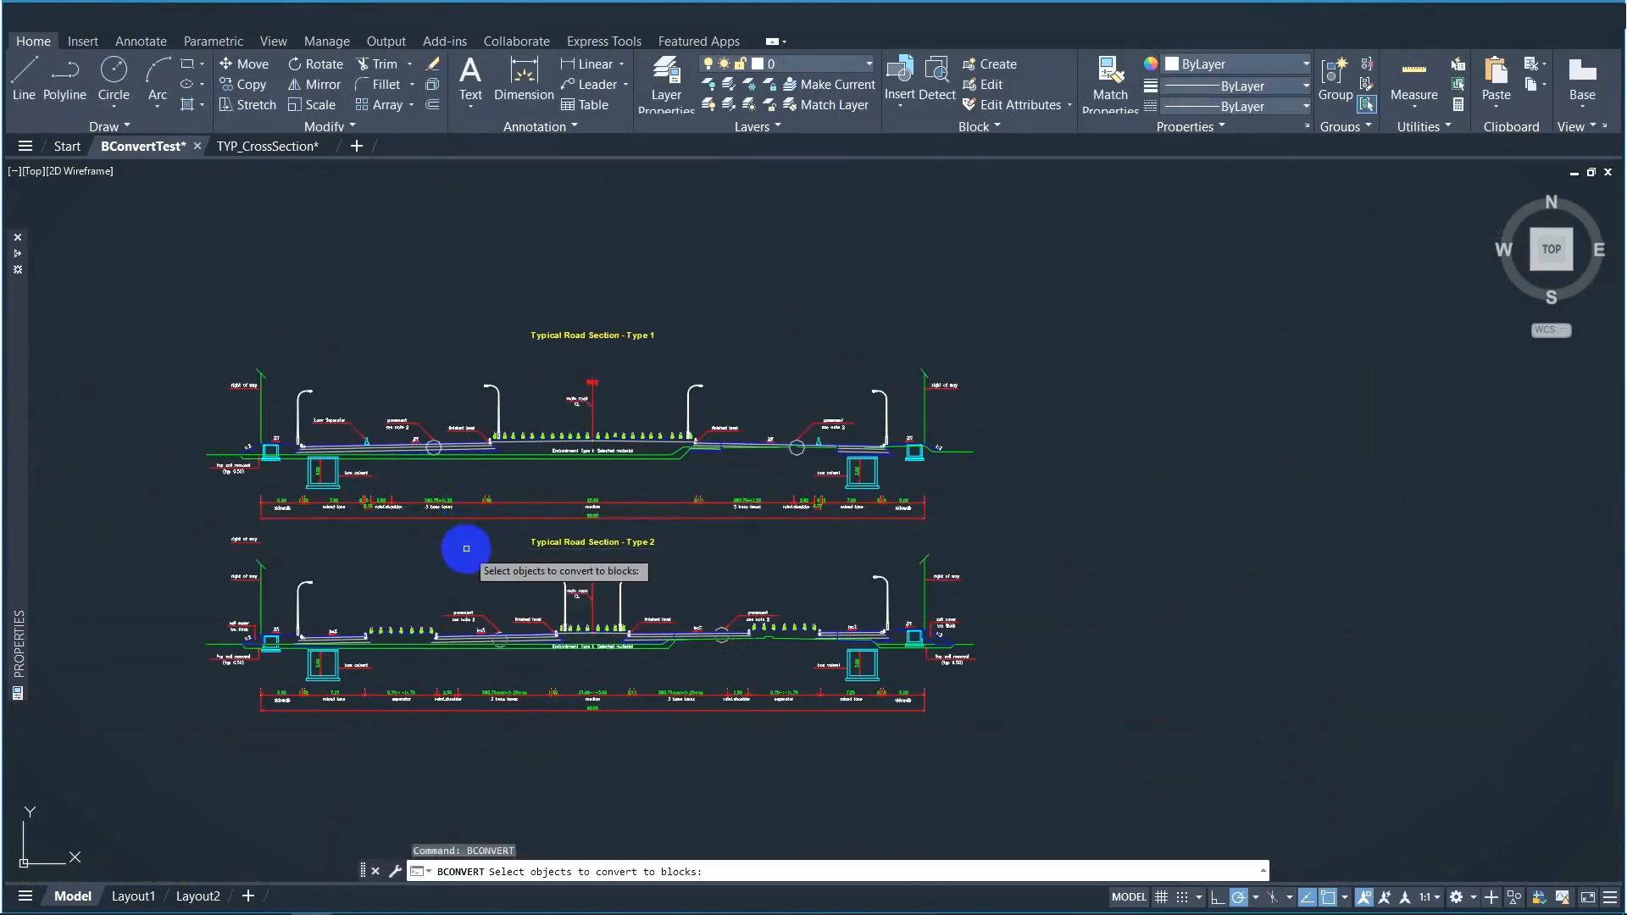
pyautogui.scroll(4, 275, 427)
pyautogui.click(329, 227)
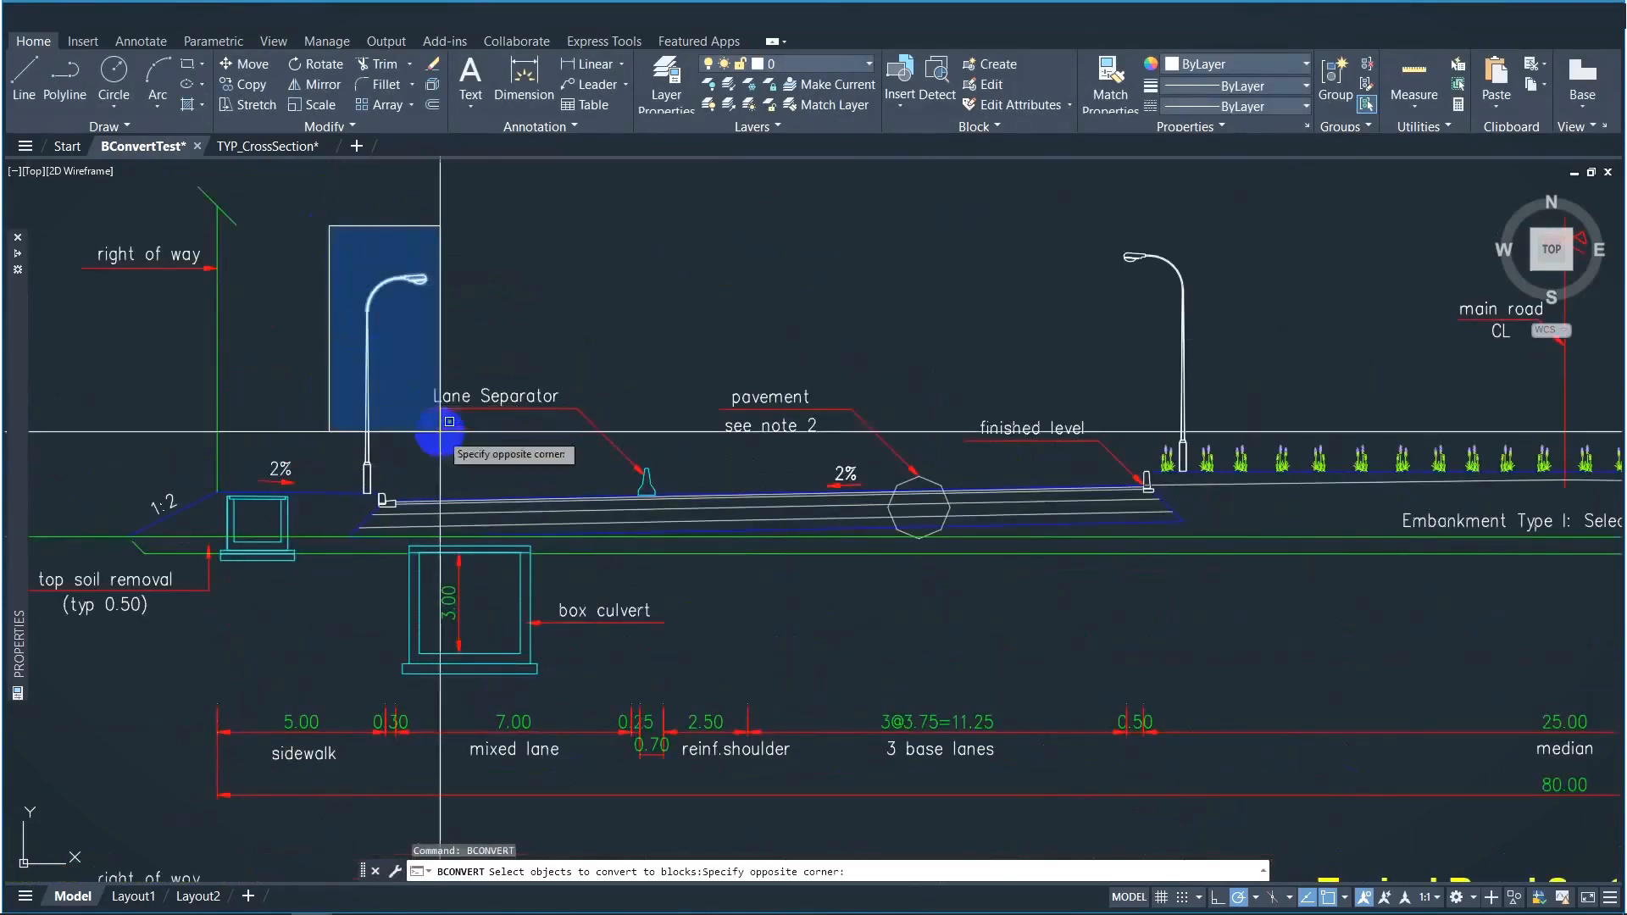
pyautogui.click(440, 496)
pyautogui.scroll(-5, 356, 513)
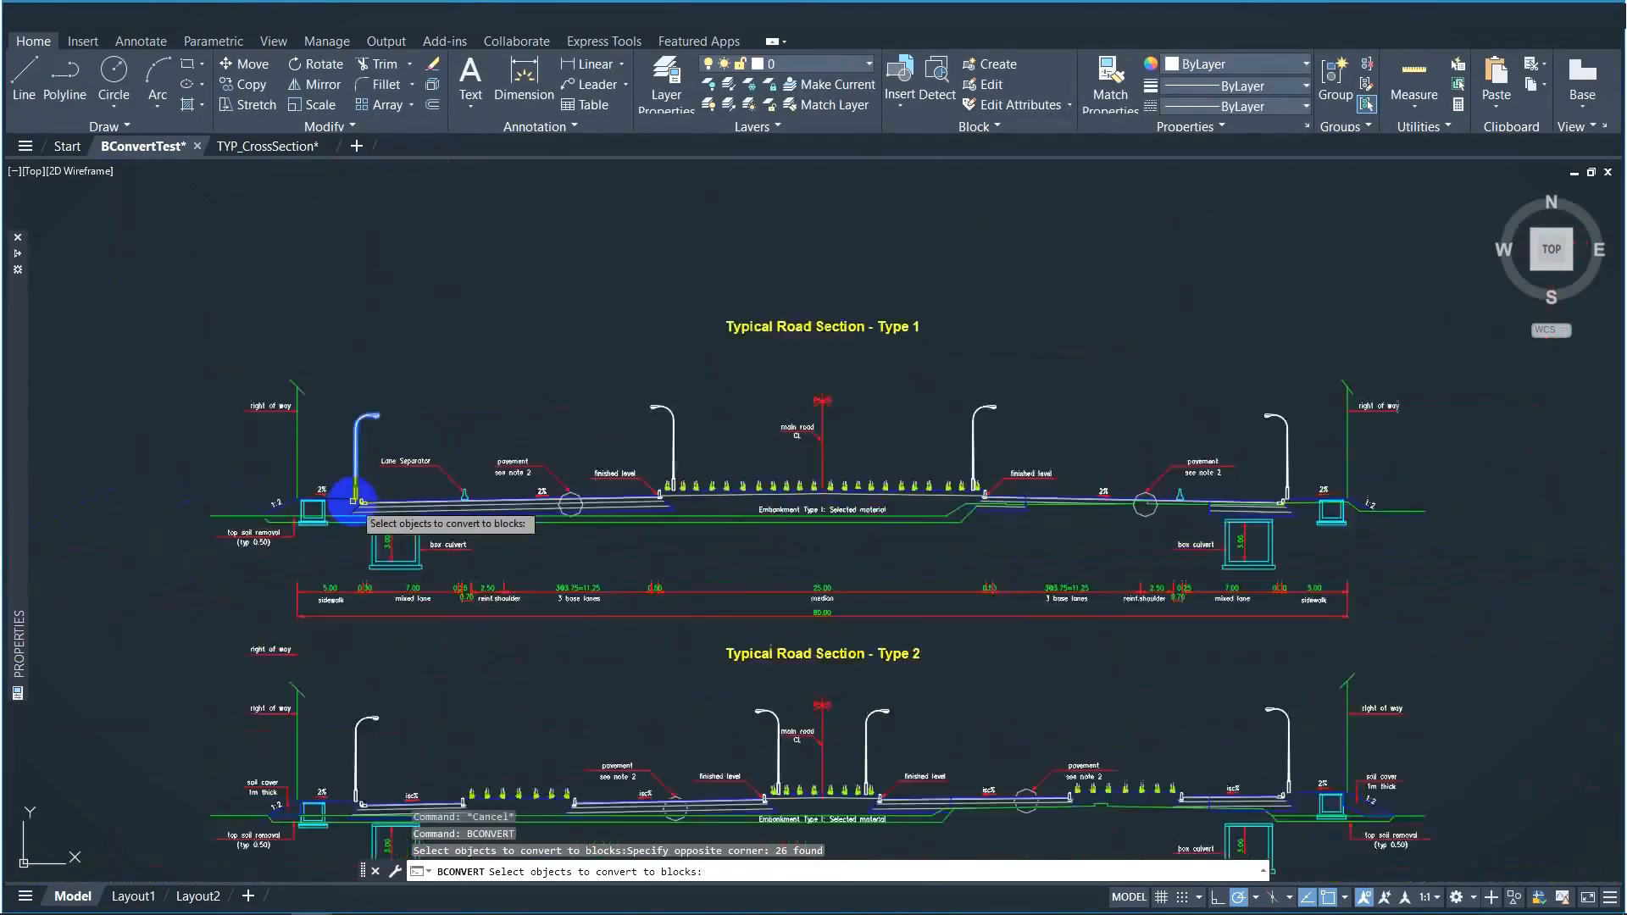
pyautogui.press('Return')
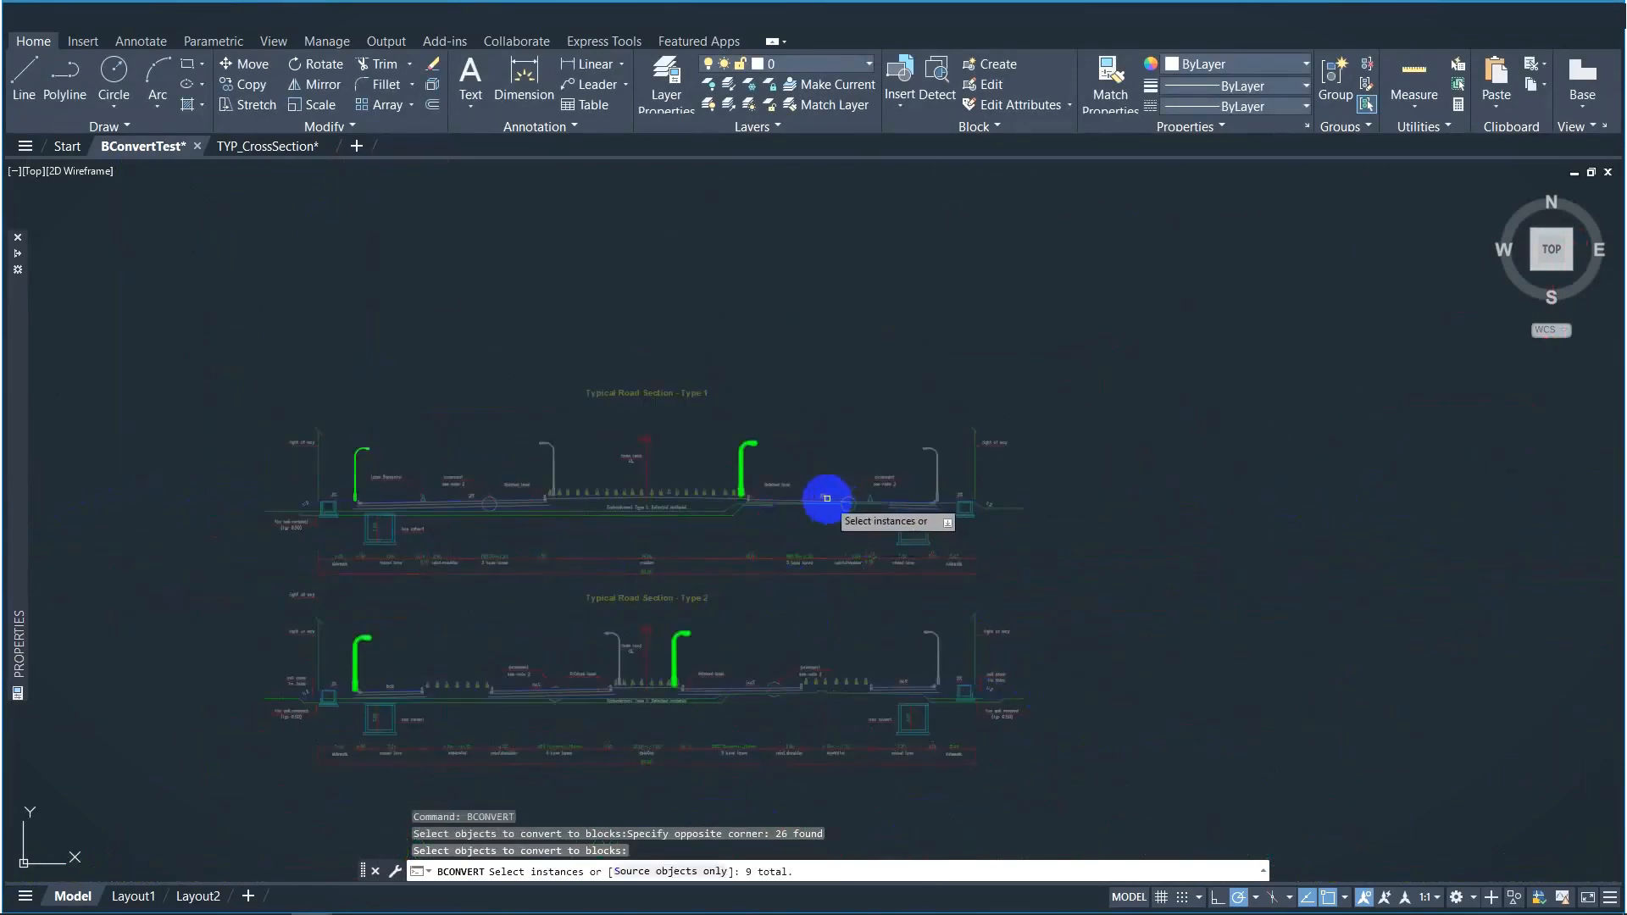
pyautogui.press('Return')
# Try the light pole matching with BCONVERT again, using the rightmost pole in the Type 1 section as the source
pyautogui.press('Return')
pyautogui.scroll(3, 932, 461)
pyautogui.click(912, 421)
pyautogui.scroll(4, 955, 526)
pyautogui.click(942, 510)
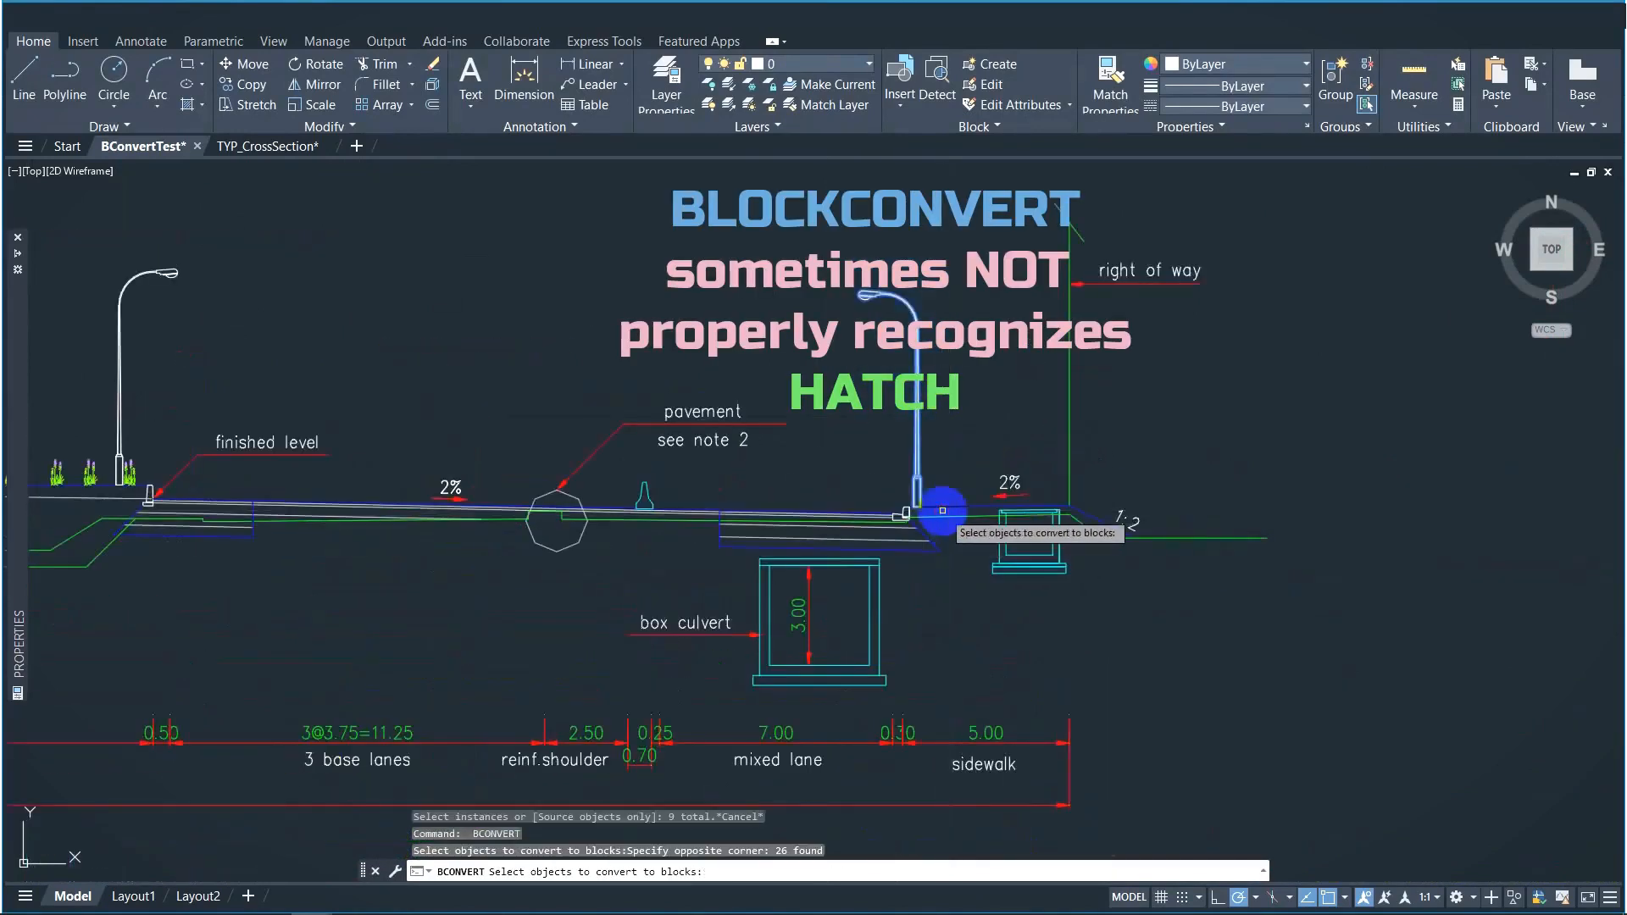
pyautogui.scroll(-5, 1046, 564)
pyautogui.press('Return')
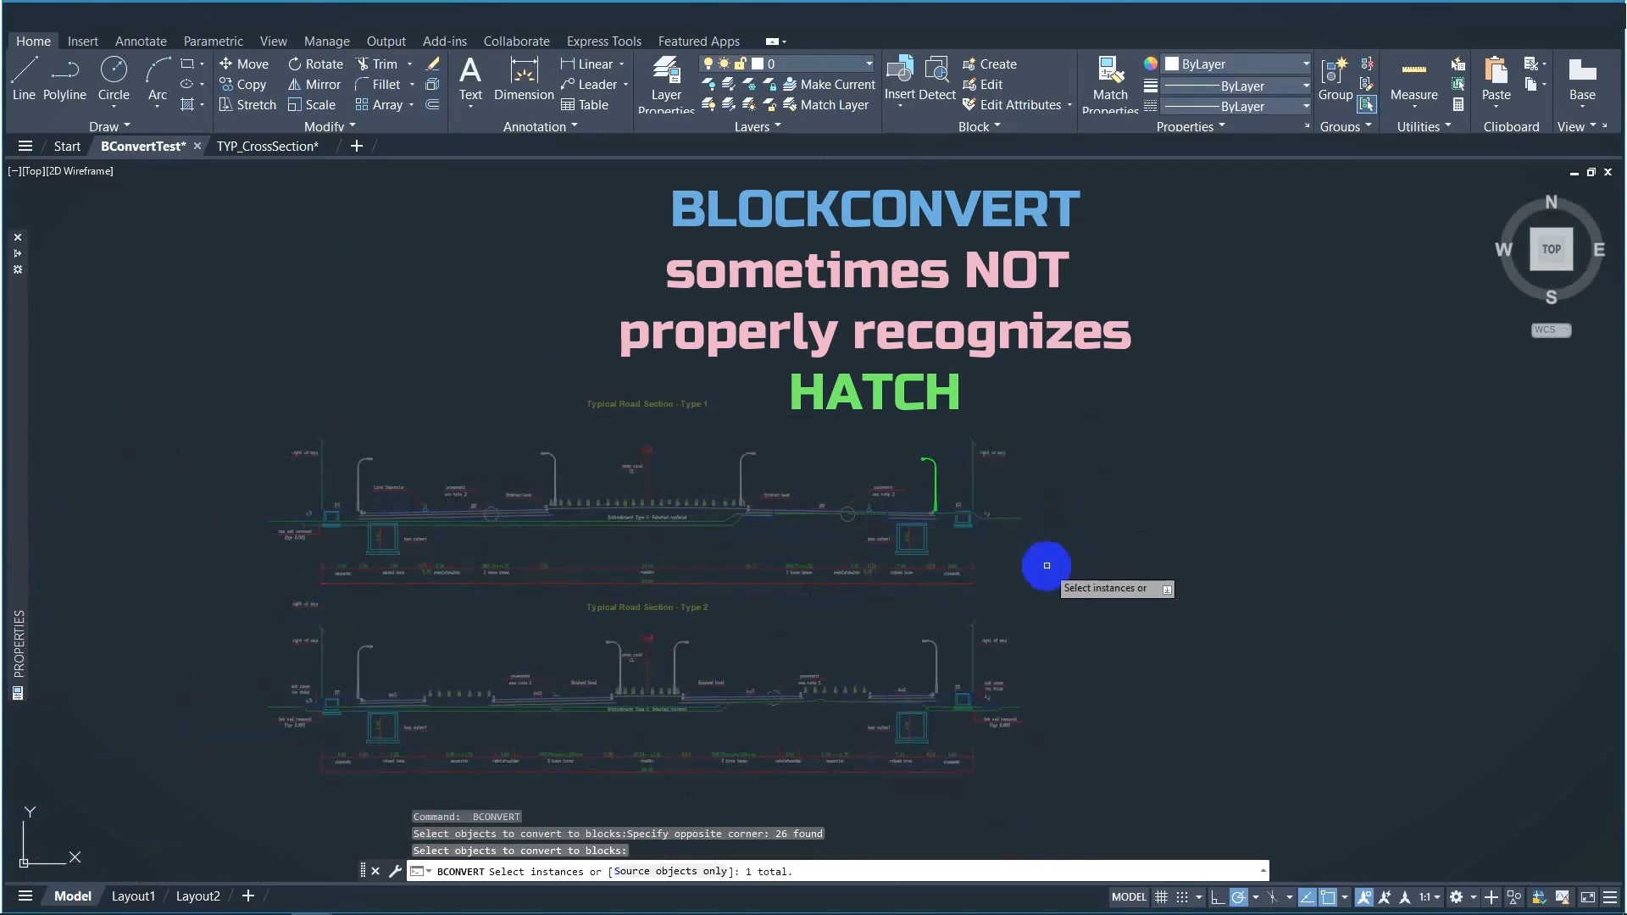
pyautogui.press('Escape')
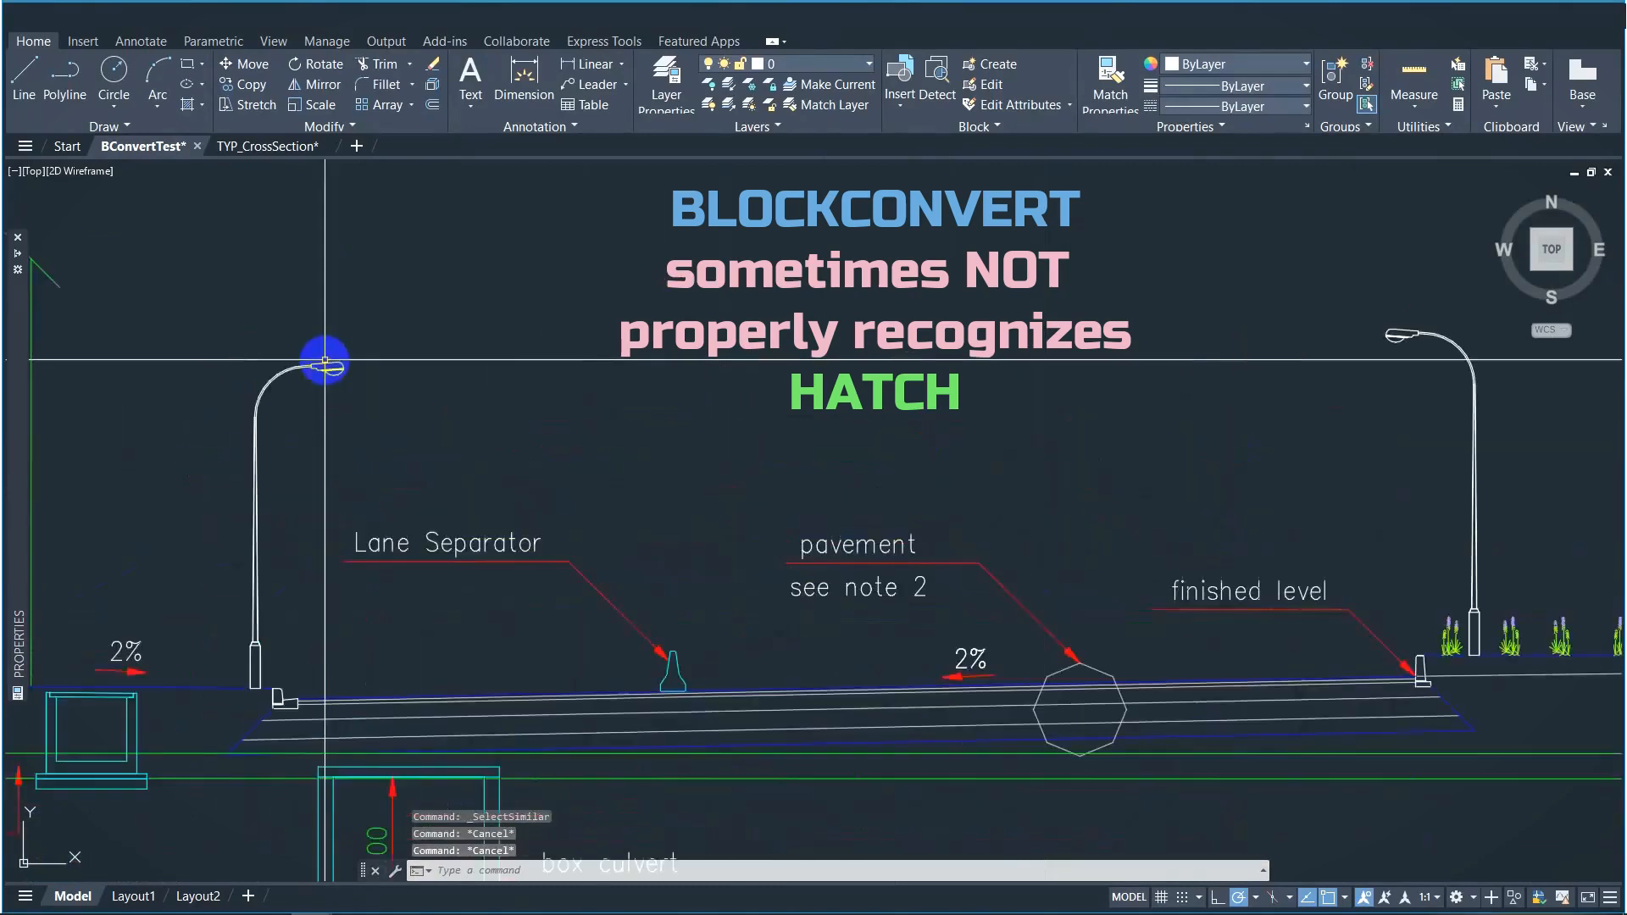
# Delete all hatches similar to the one in the lamp head of the leftmost Type 1 light pole
pyautogui.scroll(8, 327, 363)
pyautogui.click(437, 447)
pyautogui.hotkey('ctrl', '1')
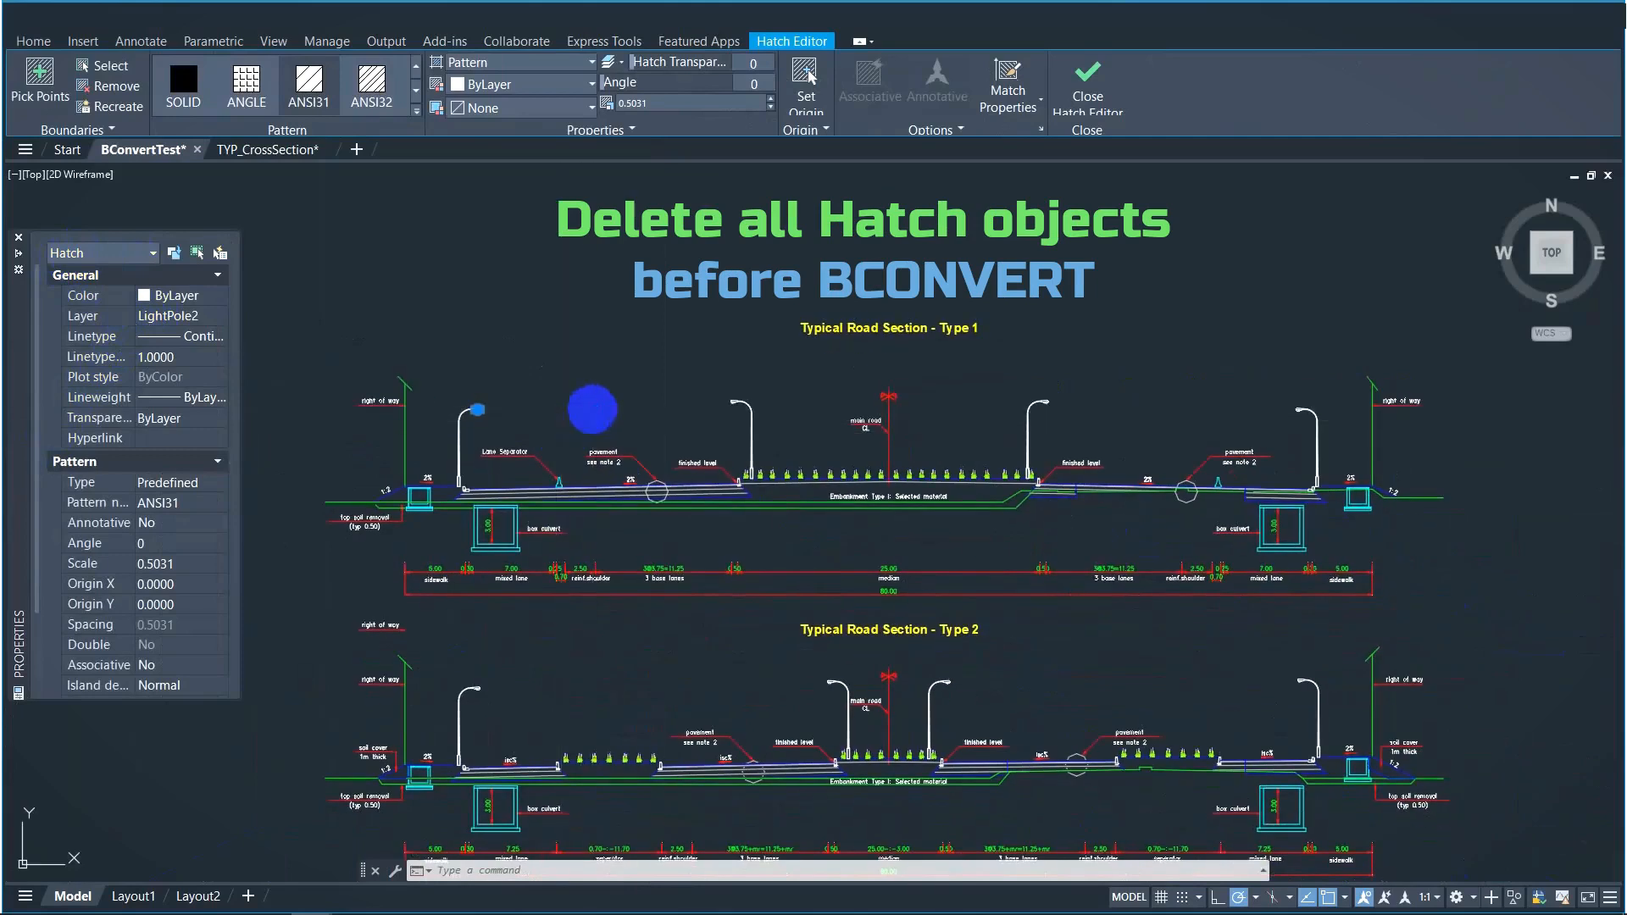
pyautogui.rightClick(591, 409)
pyautogui.click(776, 734)
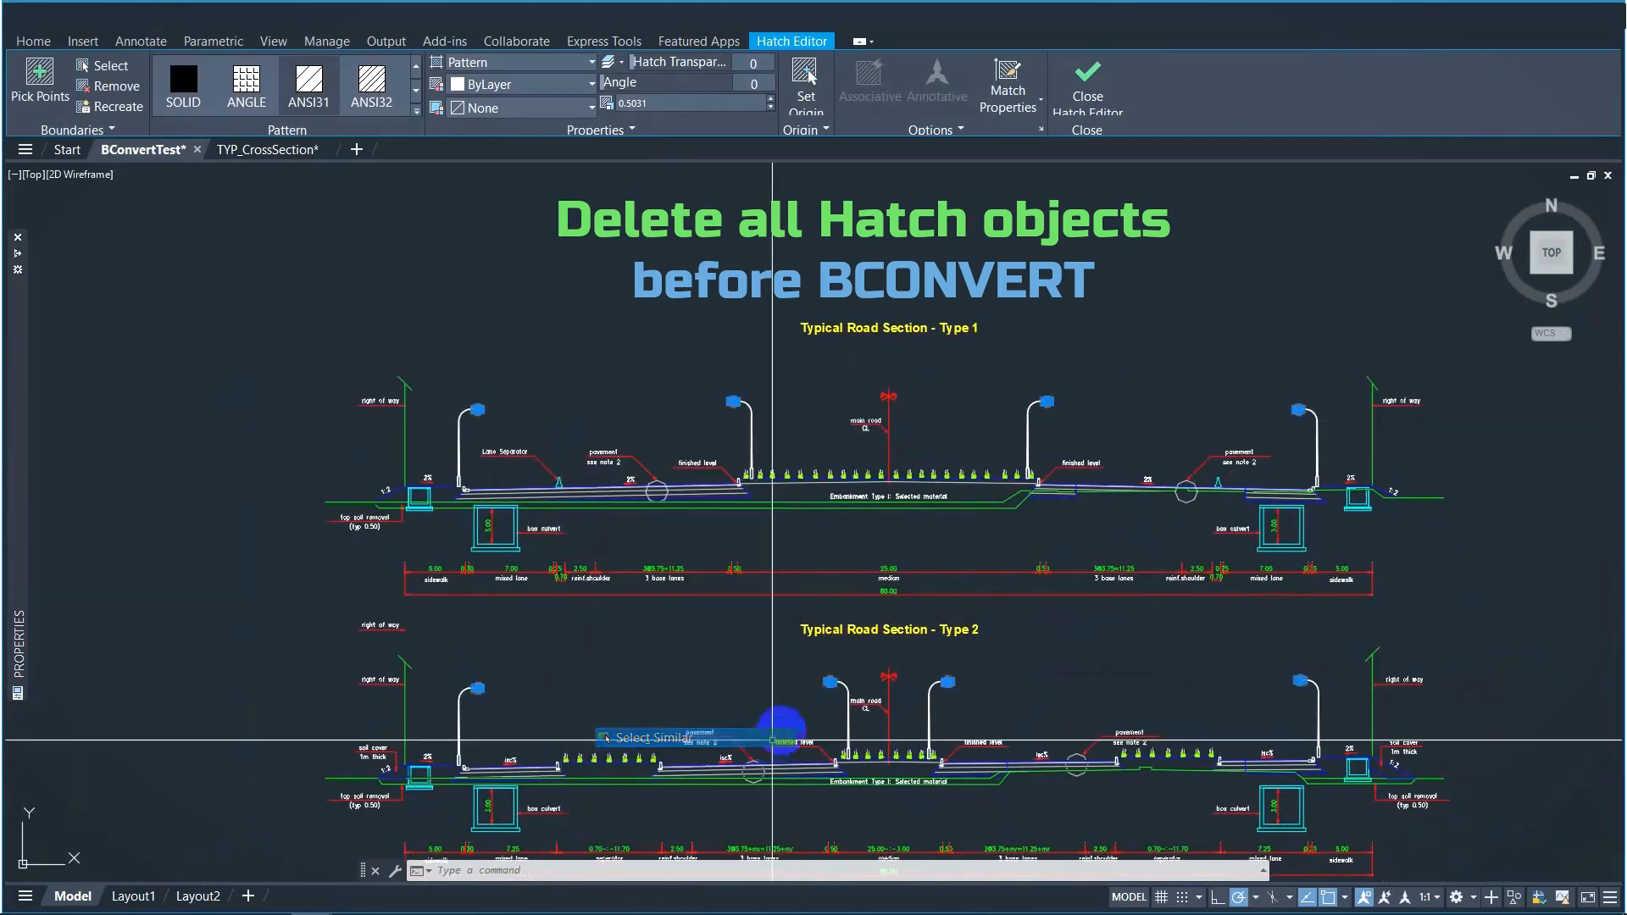
pyautogui.press('Delete')
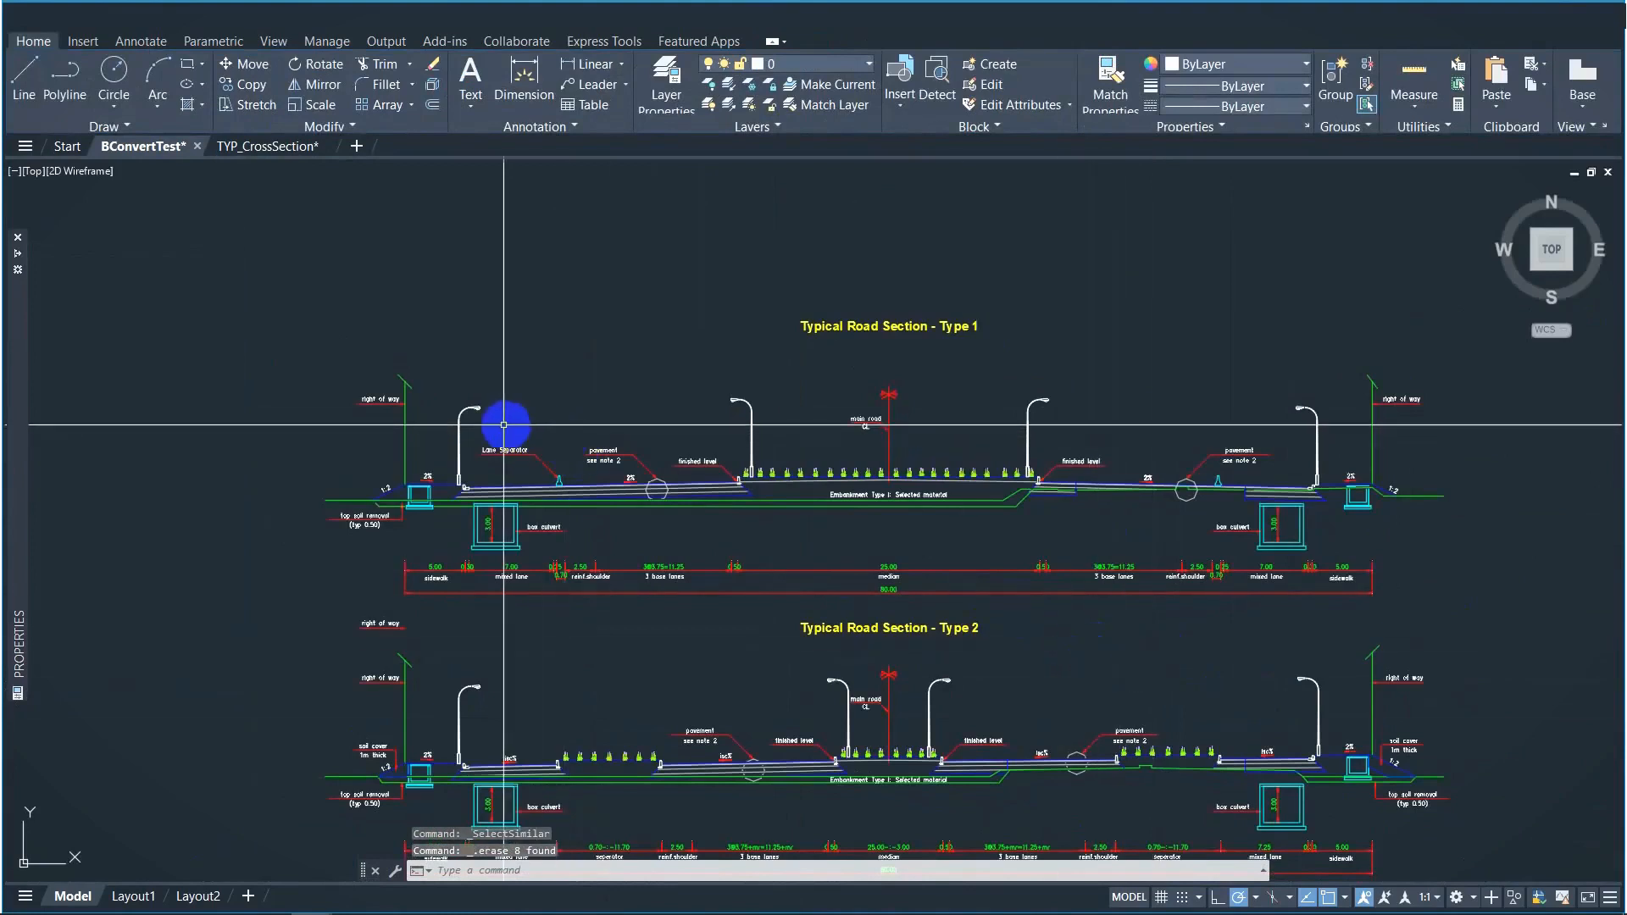
# Run BCONVERT on the leftmost light pole in the Type 1 section, then review and accept its matching instances
pyautogui.write('bconv')
pyautogui.press('Return')
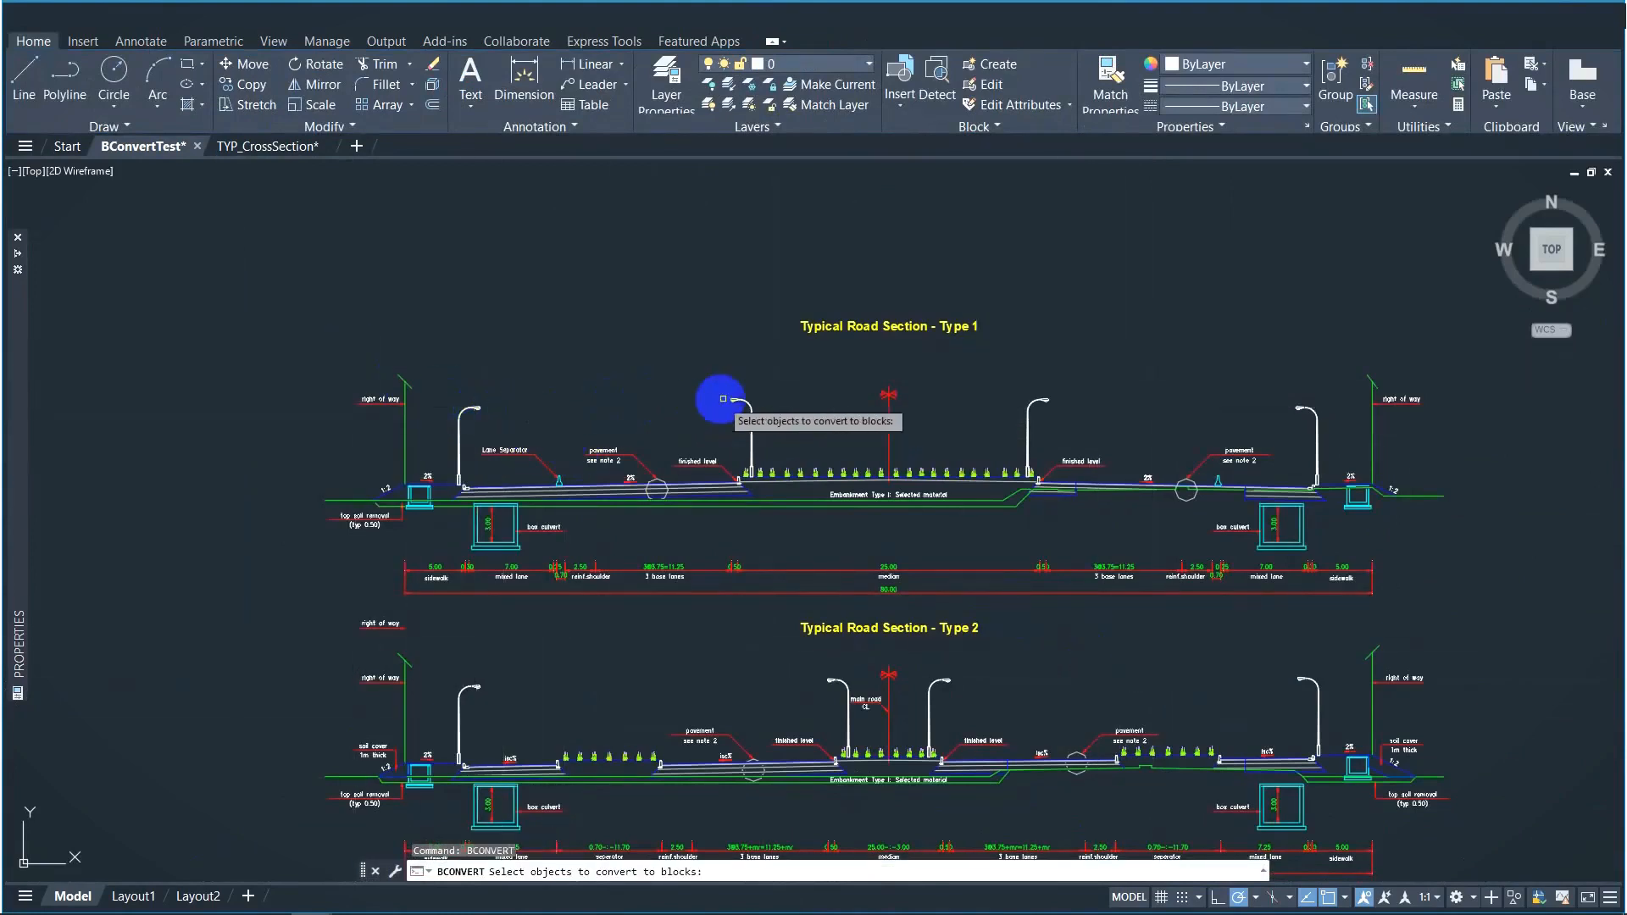
pyautogui.scroll(4, 669, 398)
pyautogui.click(162, 342)
pyautogui.click(243, 562)
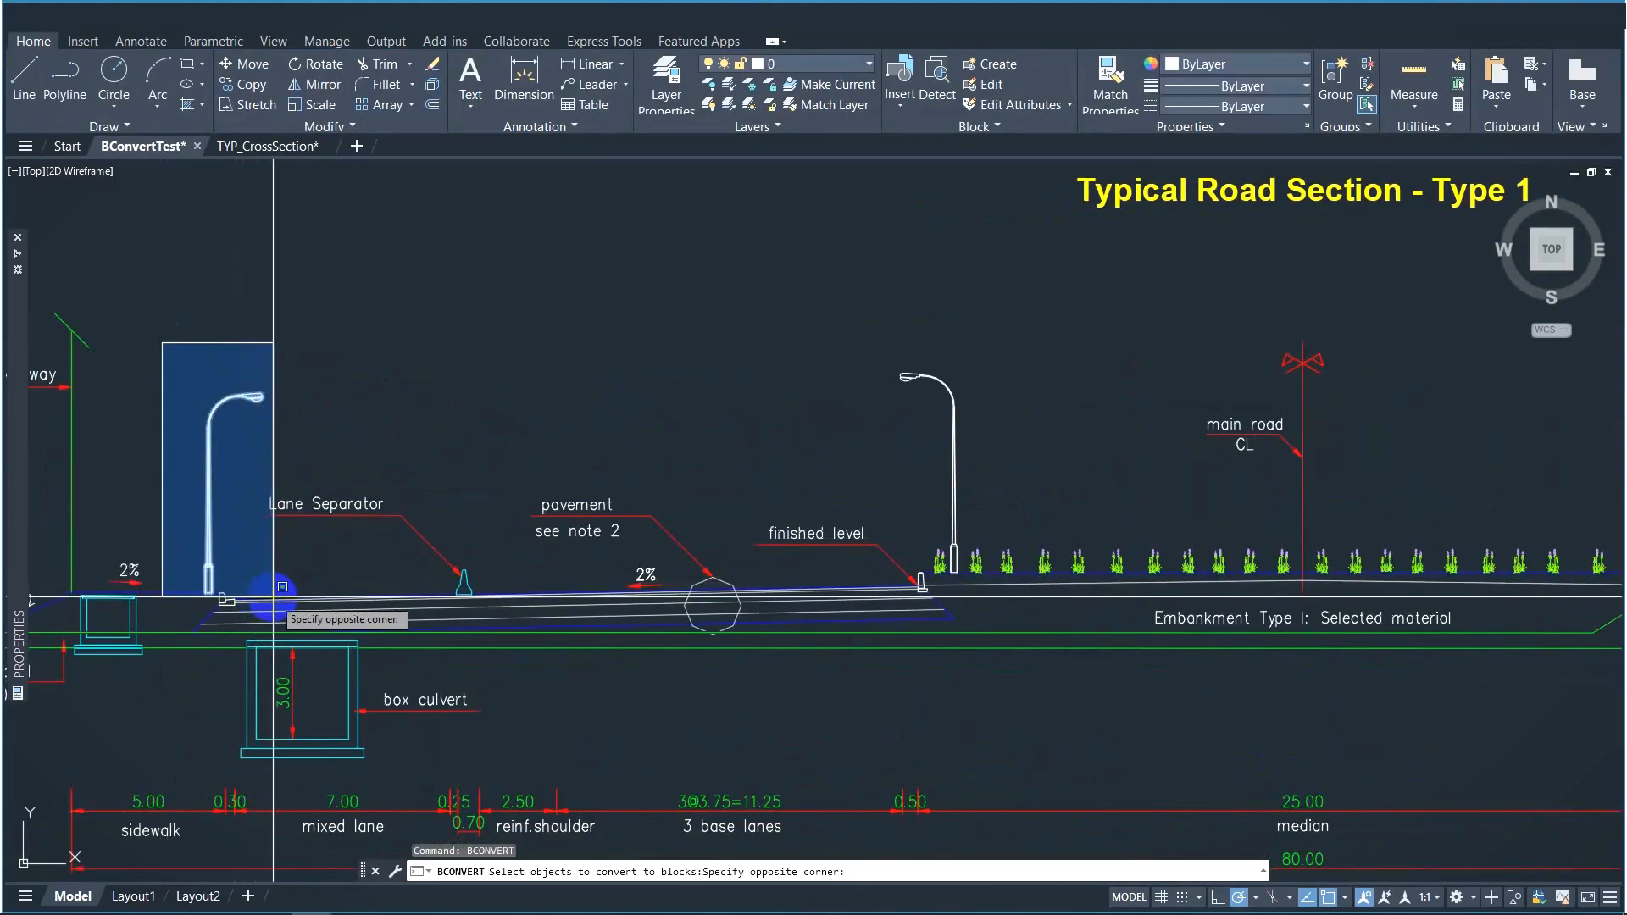
pyautogui.press('Return')
pyautogui.scroll(-5, 594, 519)
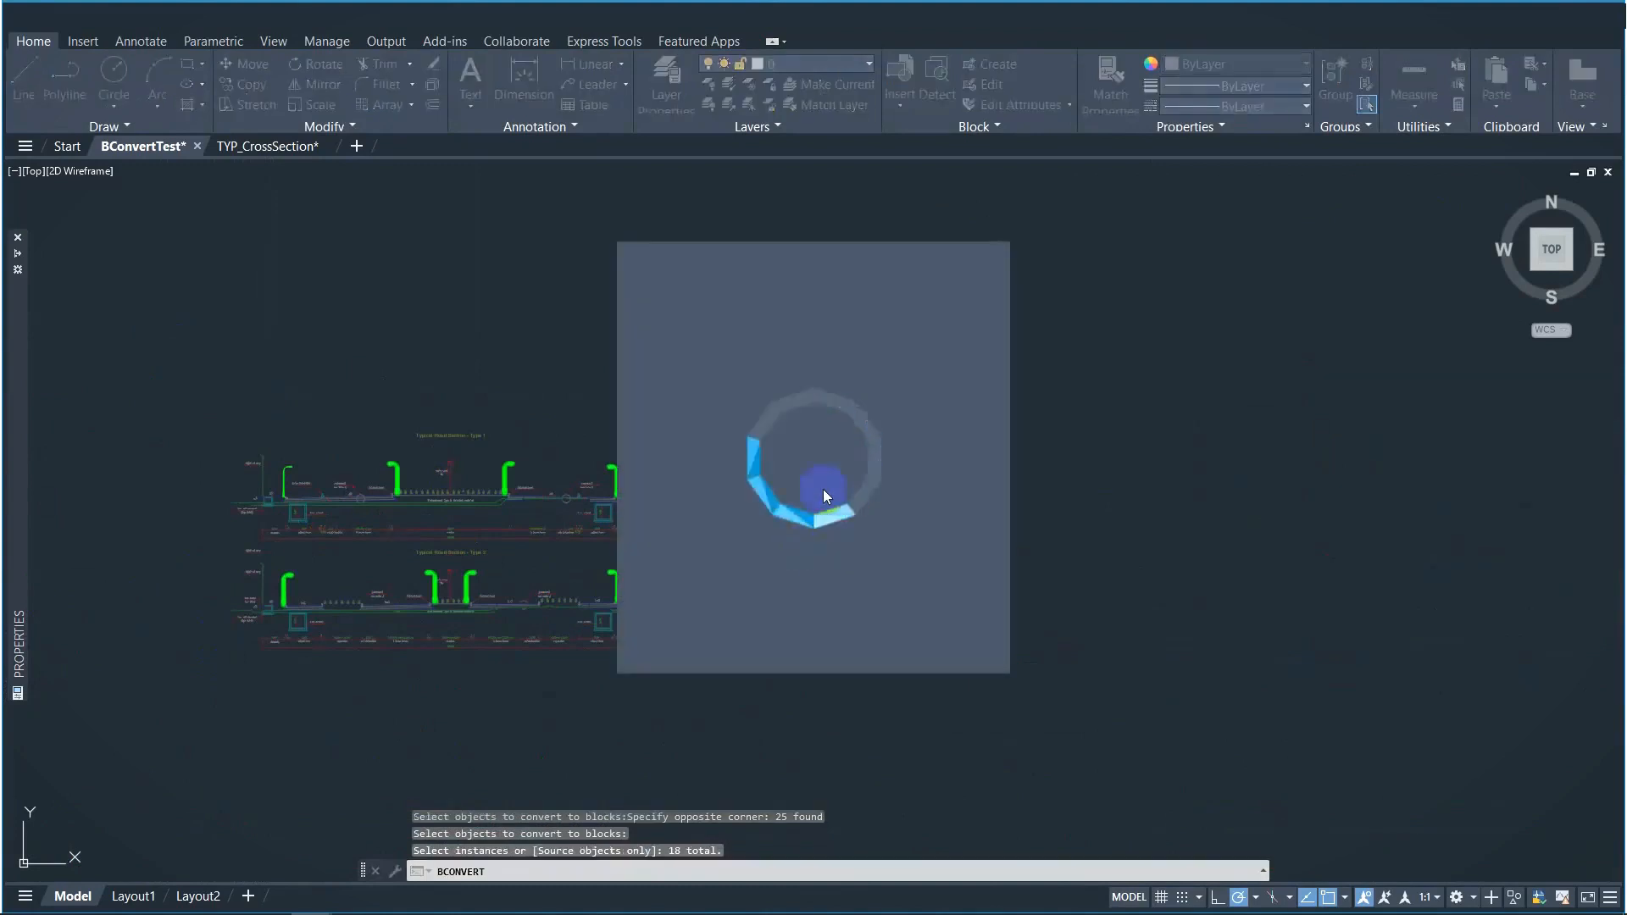
pyautogui.click(773, 352)
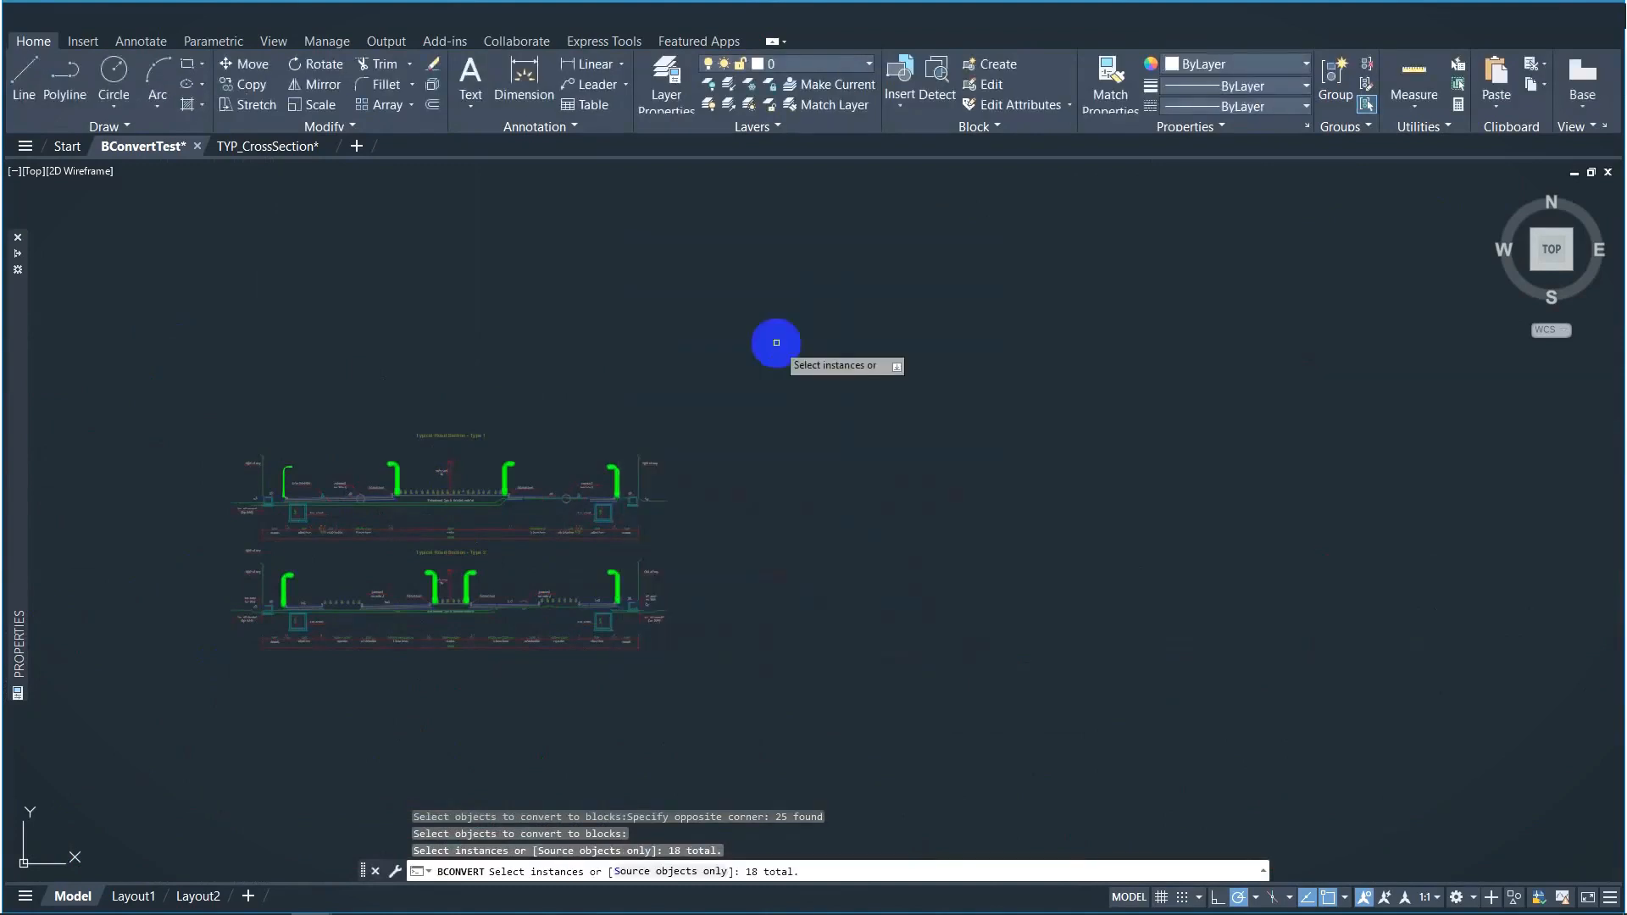
pyautogui.press('Return')
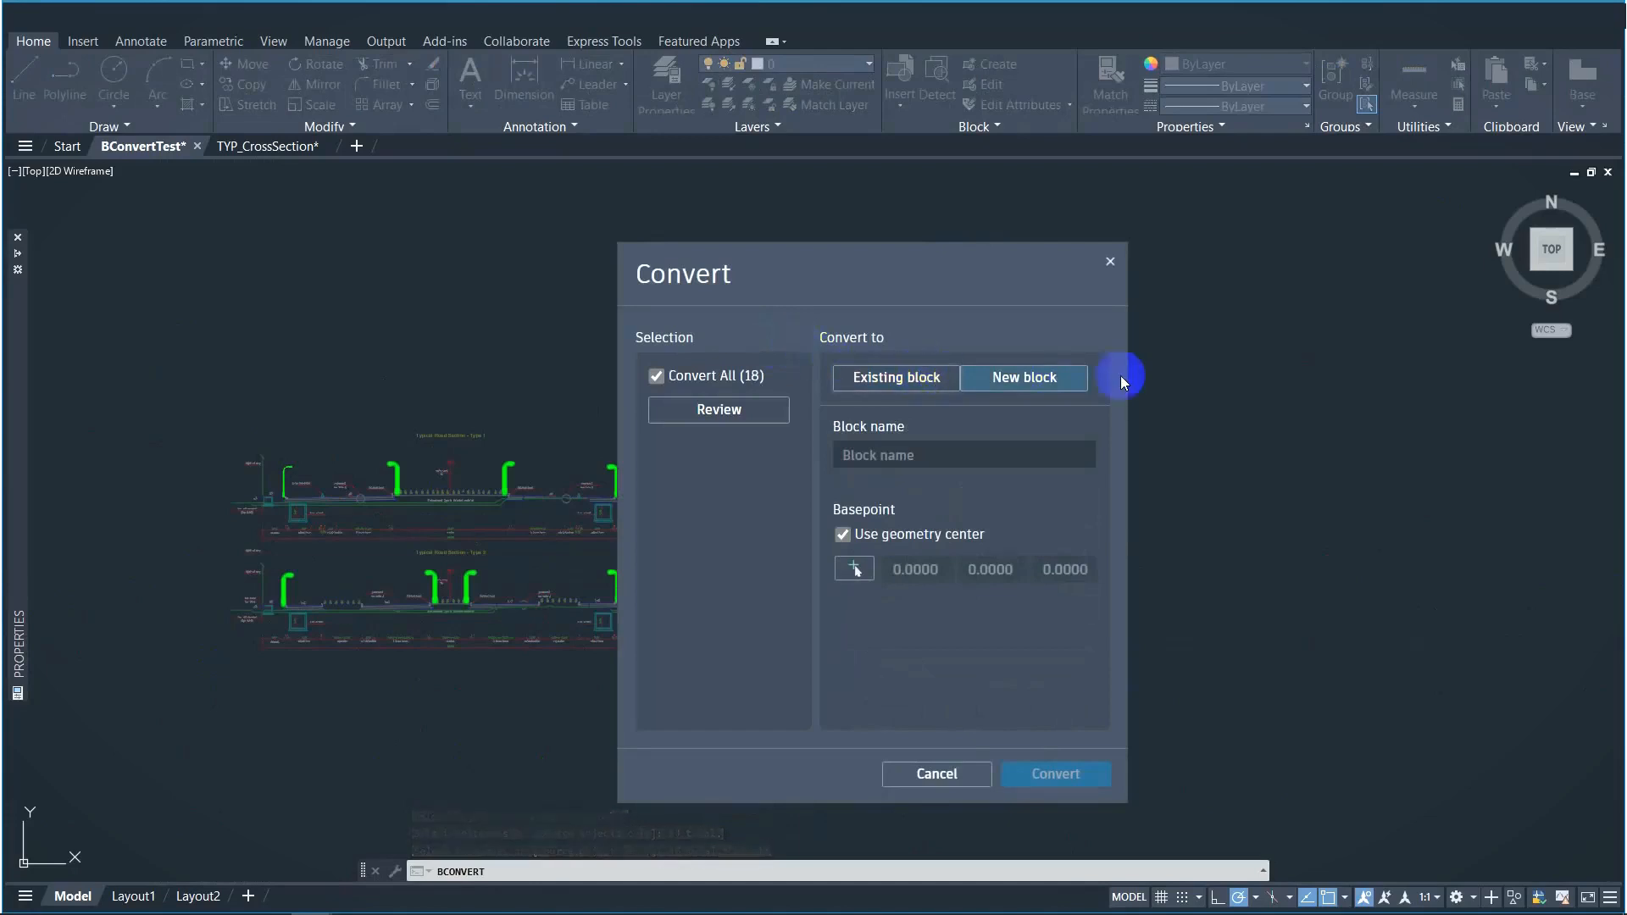
# Convert all matched light pole instances to the existing block LightPole and accept the placement
pyautogui.click(912, 385)
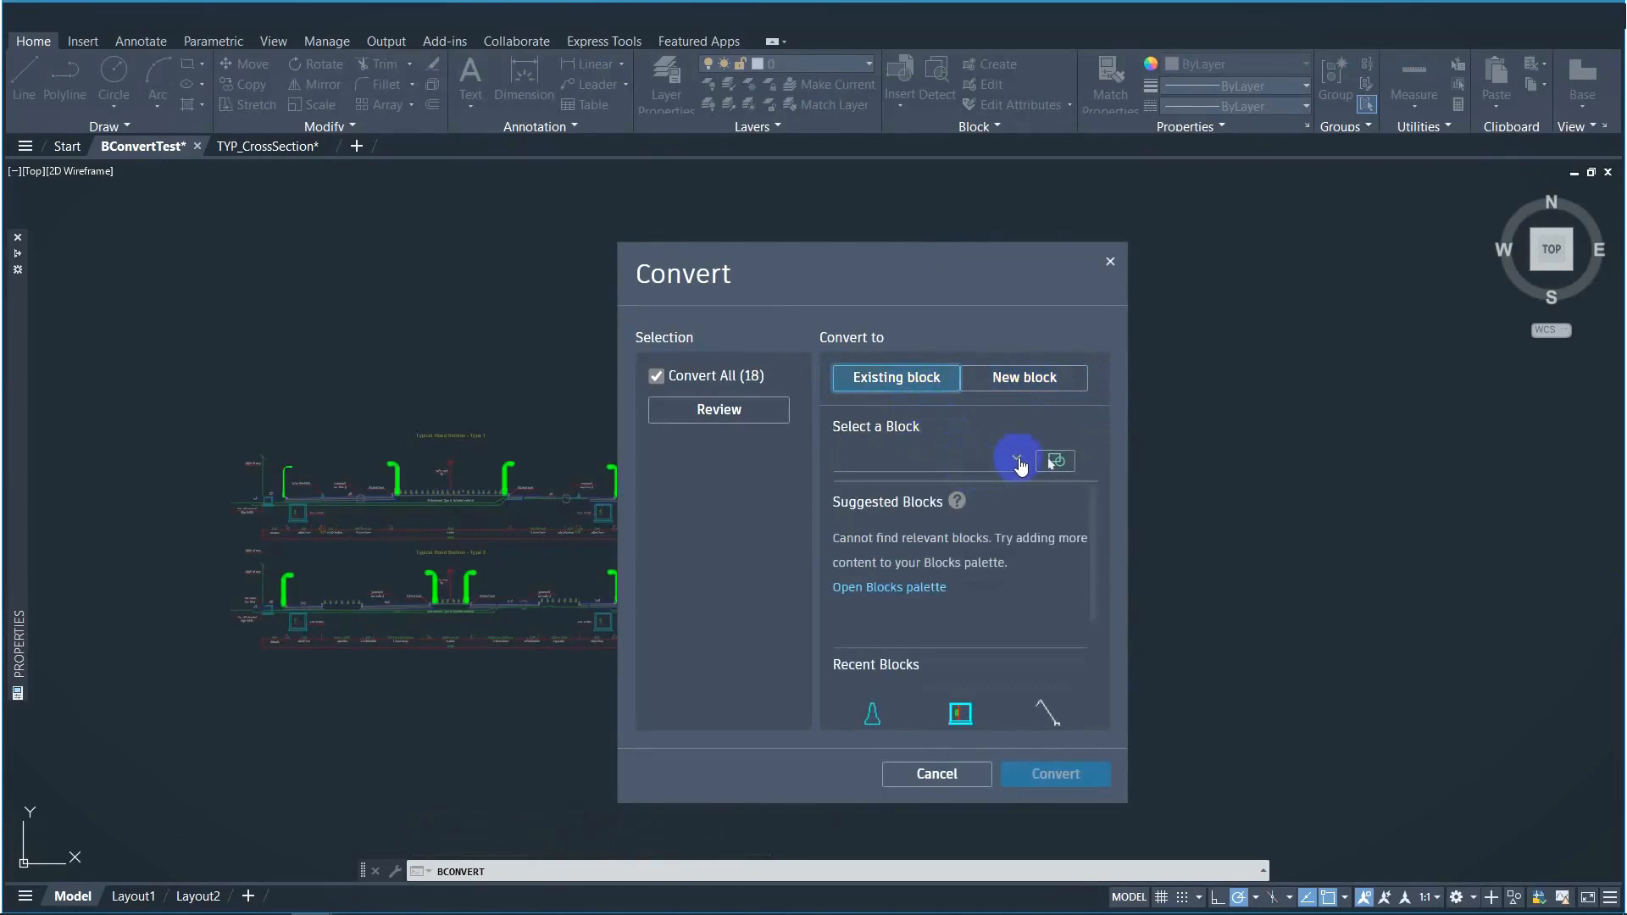
pyautogui.click(1017, 462)
pyautogui.scroll(-1, 1000, 492)
pyautogui.click(894, 610)
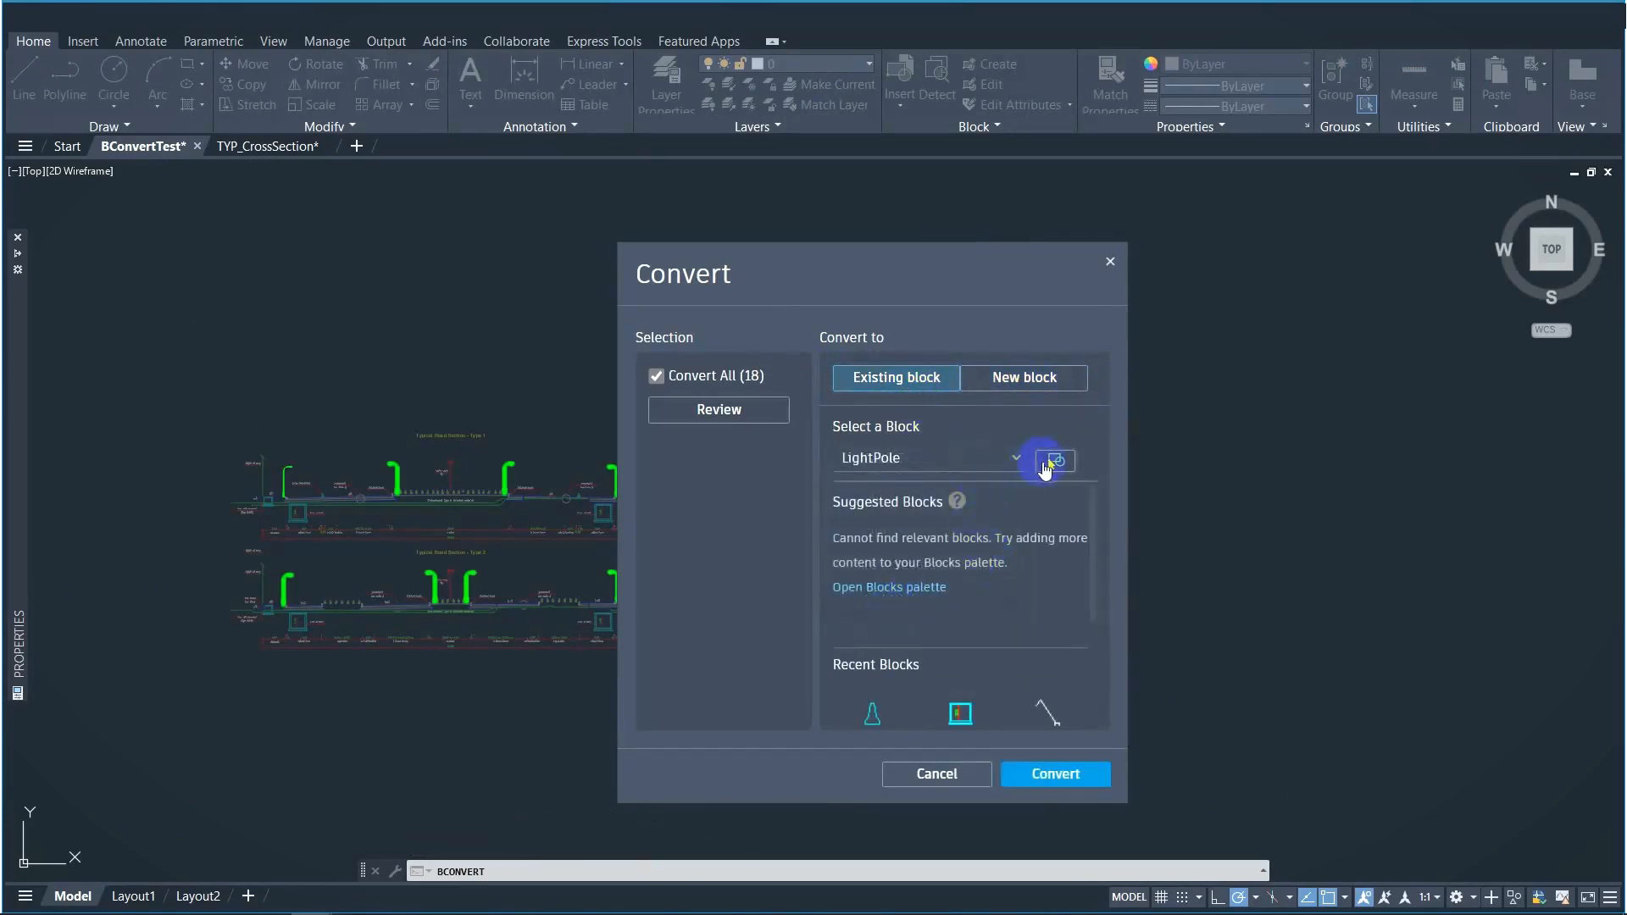
pyautogui.scroll(-3, 989, 624)
pyautogui.scroll(3, 989, 624)
pyautogui.click(1075, 777)
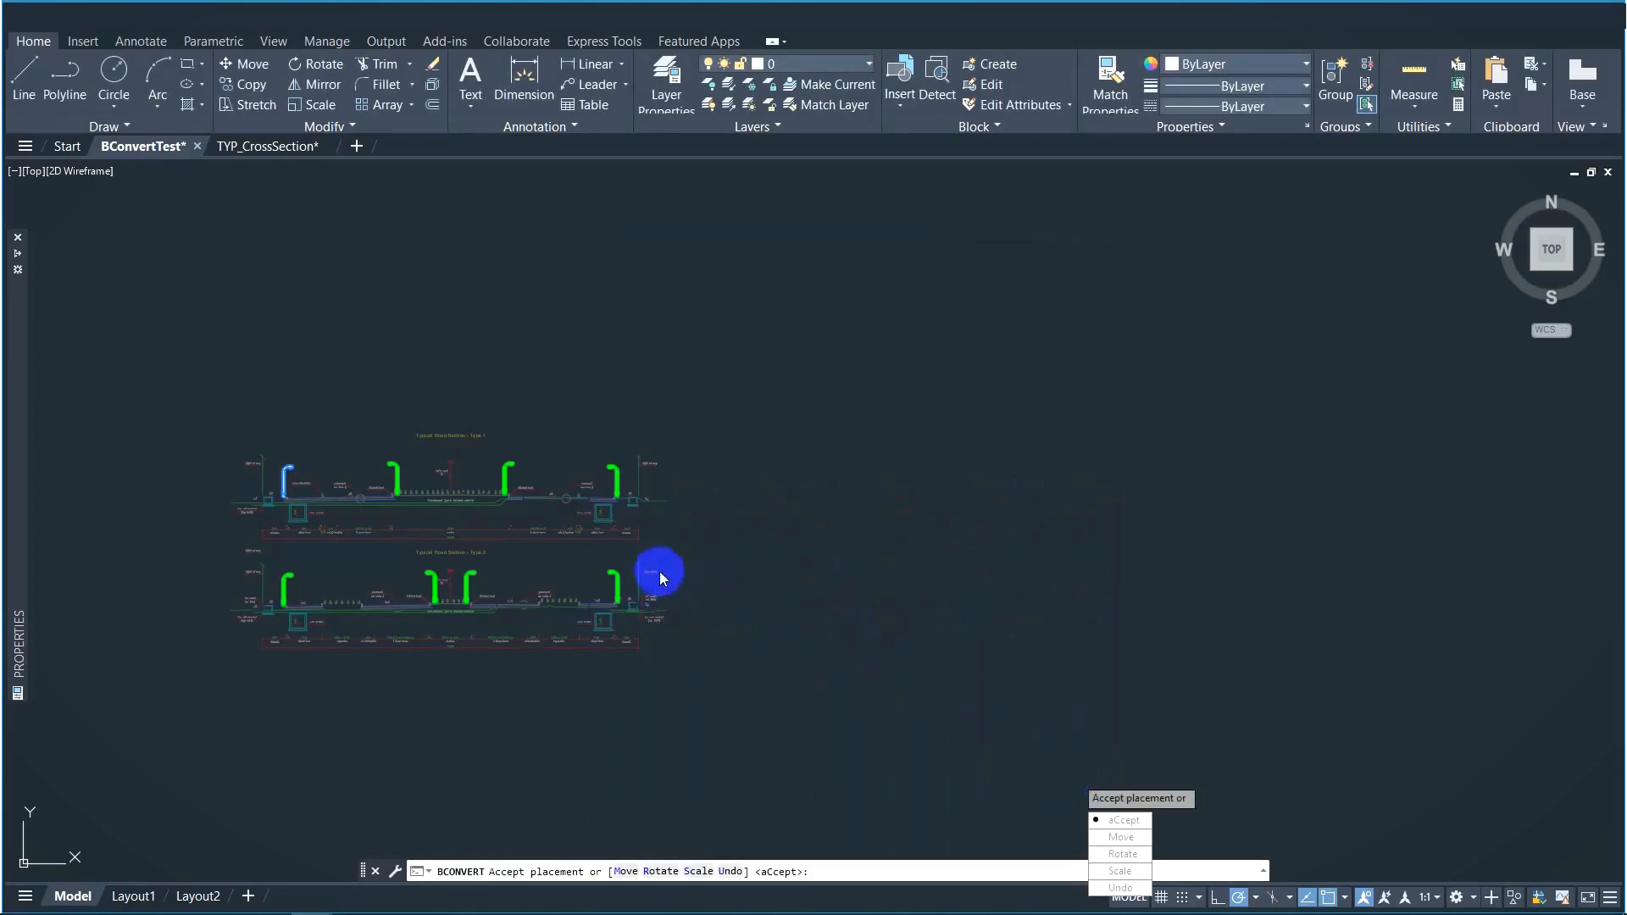
pyautogui.click(1127, 820)
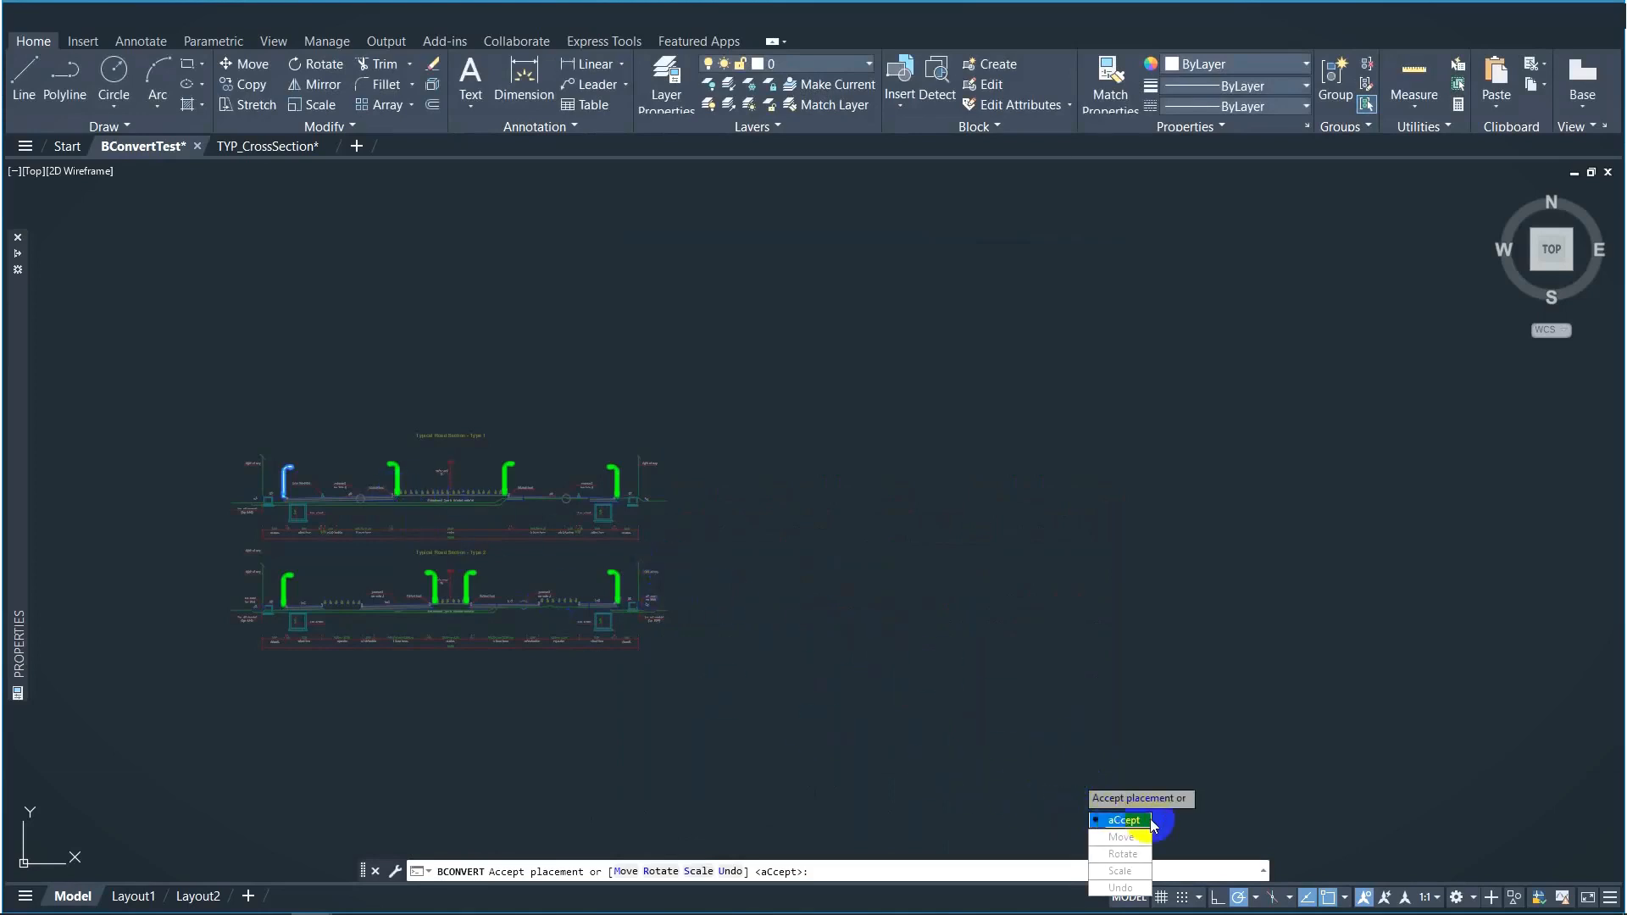
pyautogui.click(1144, 822)
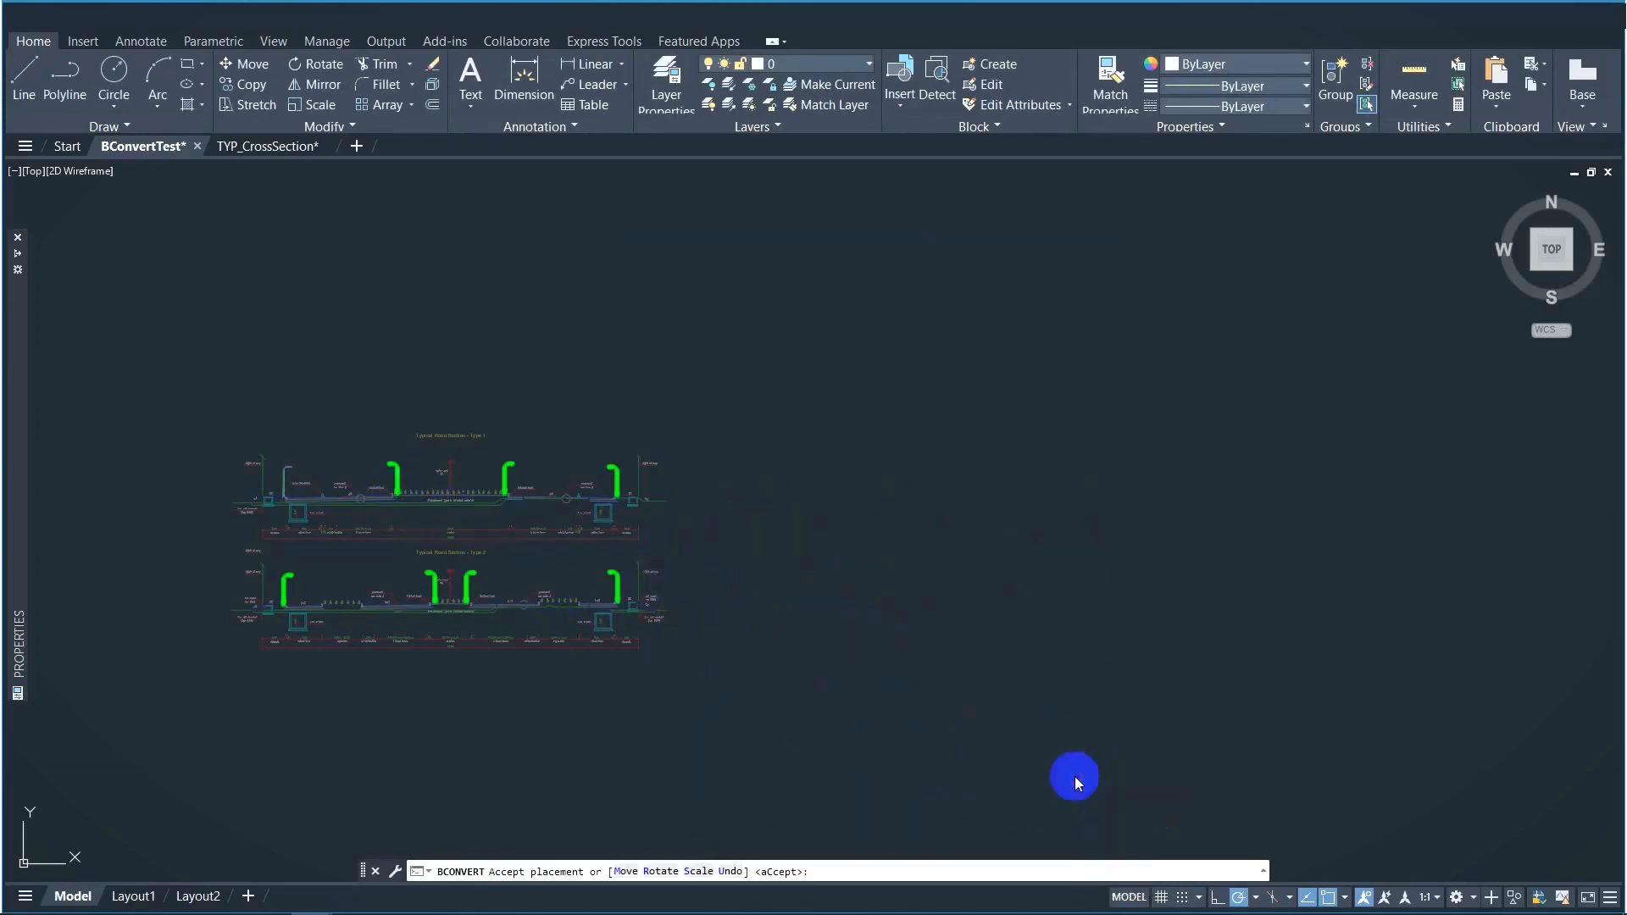
# Check the block properties of the two leftmost converted light poles in the Type 1 section
pyautogui.moveTo(16, 500)
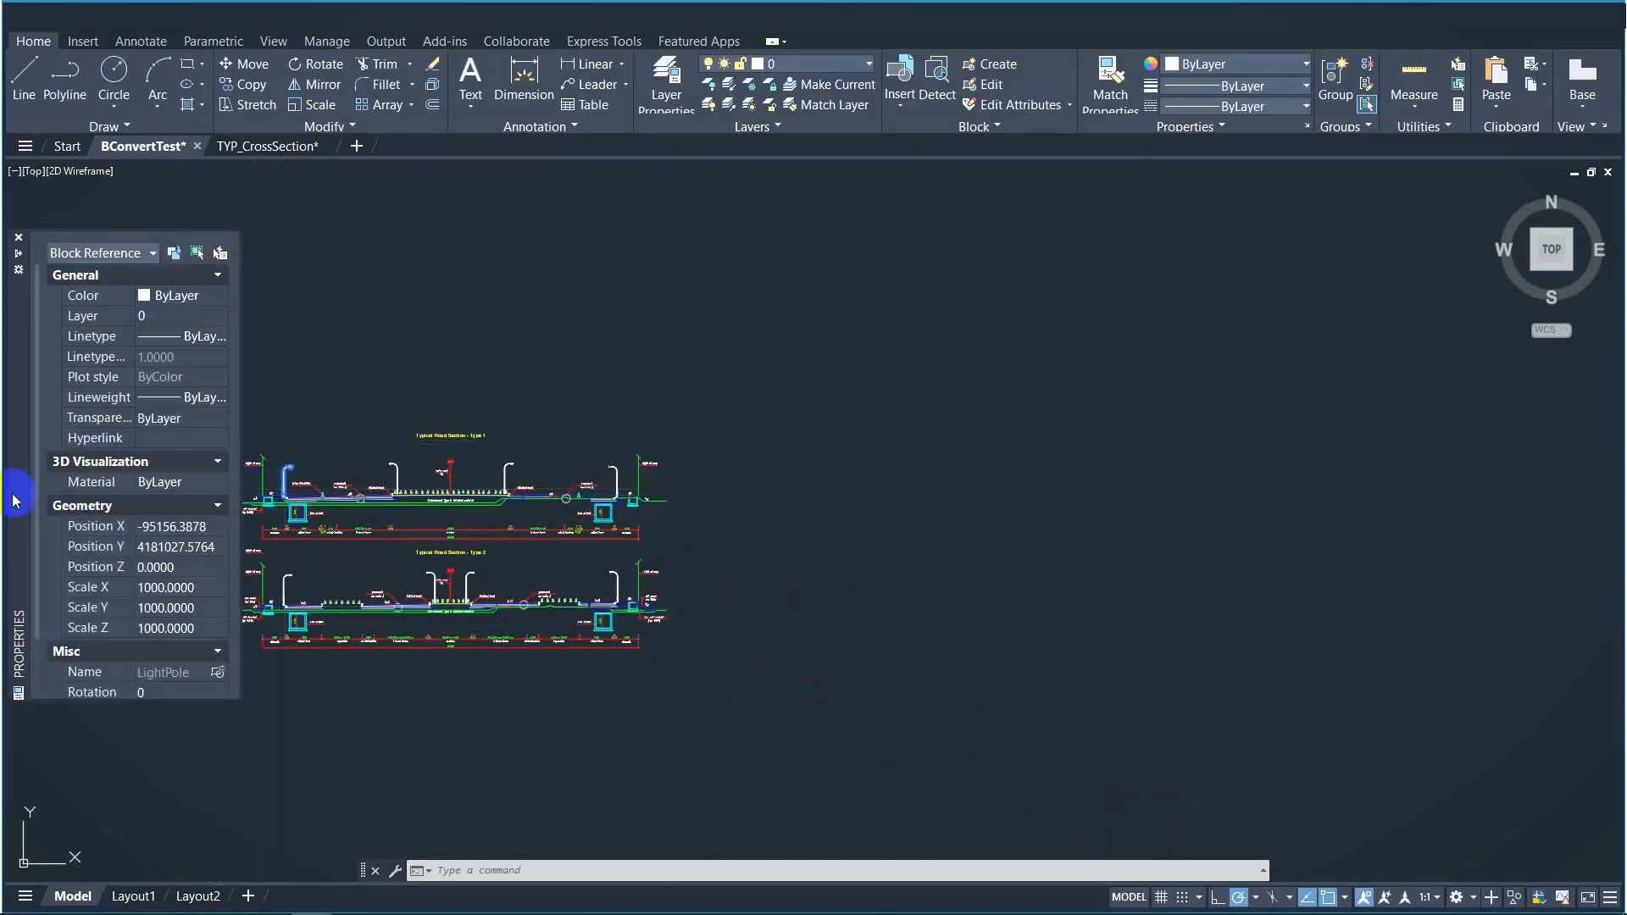
pyautogui.scroll(-2, 115, 589)
pyautogui.click(397, 478)
pyautogui.moveTo(12, 524)
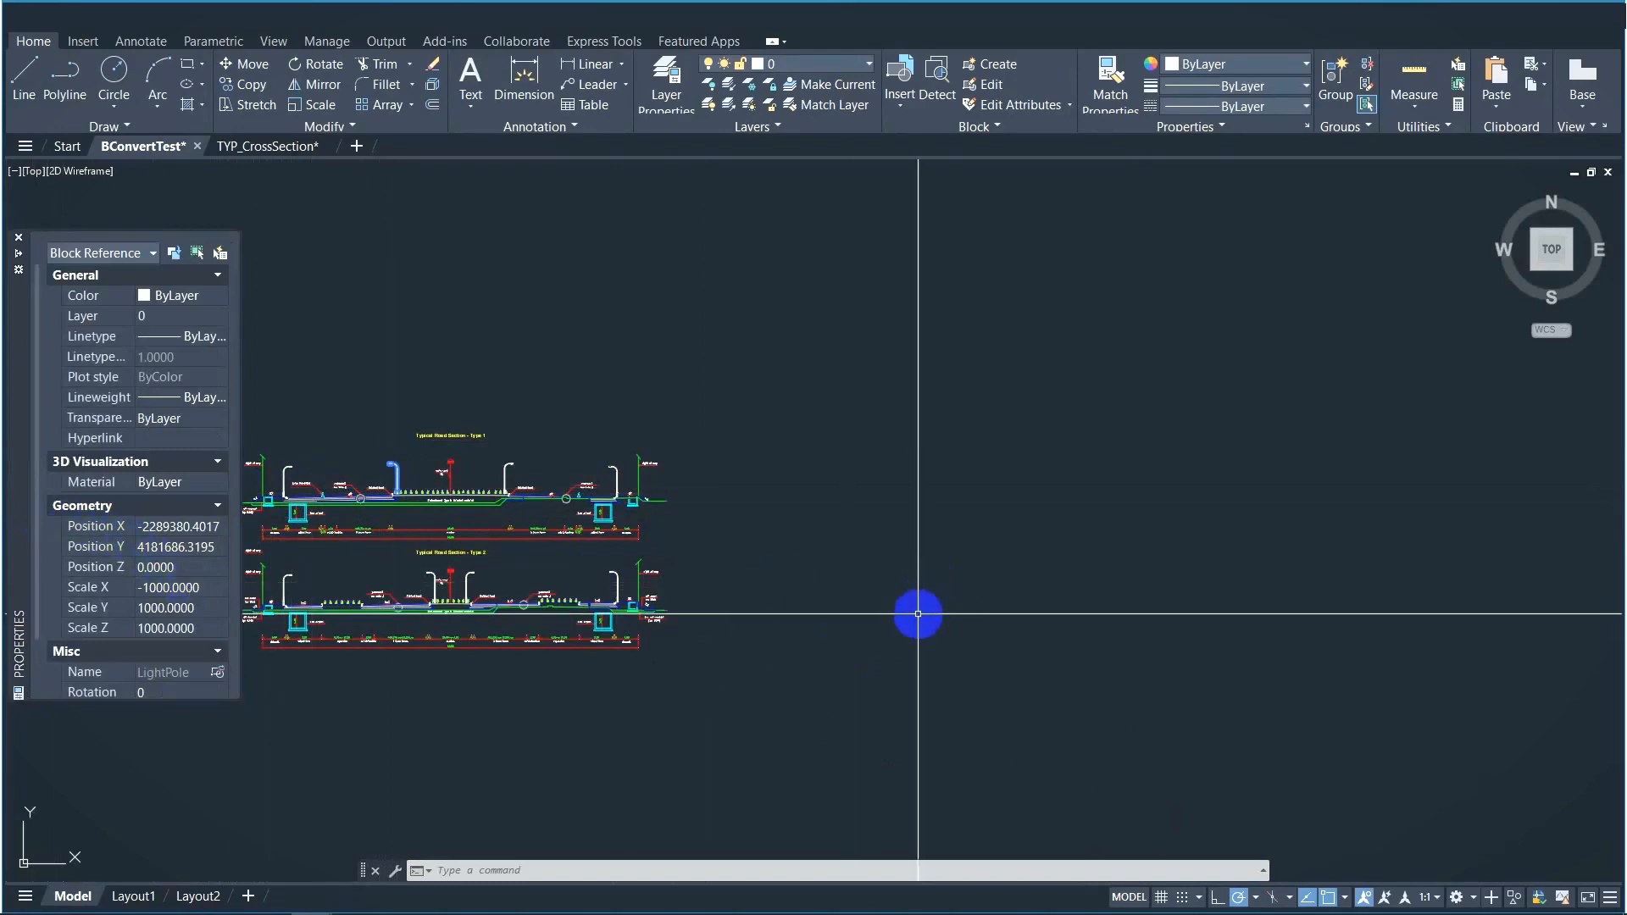
pyautogui.press('Escape')
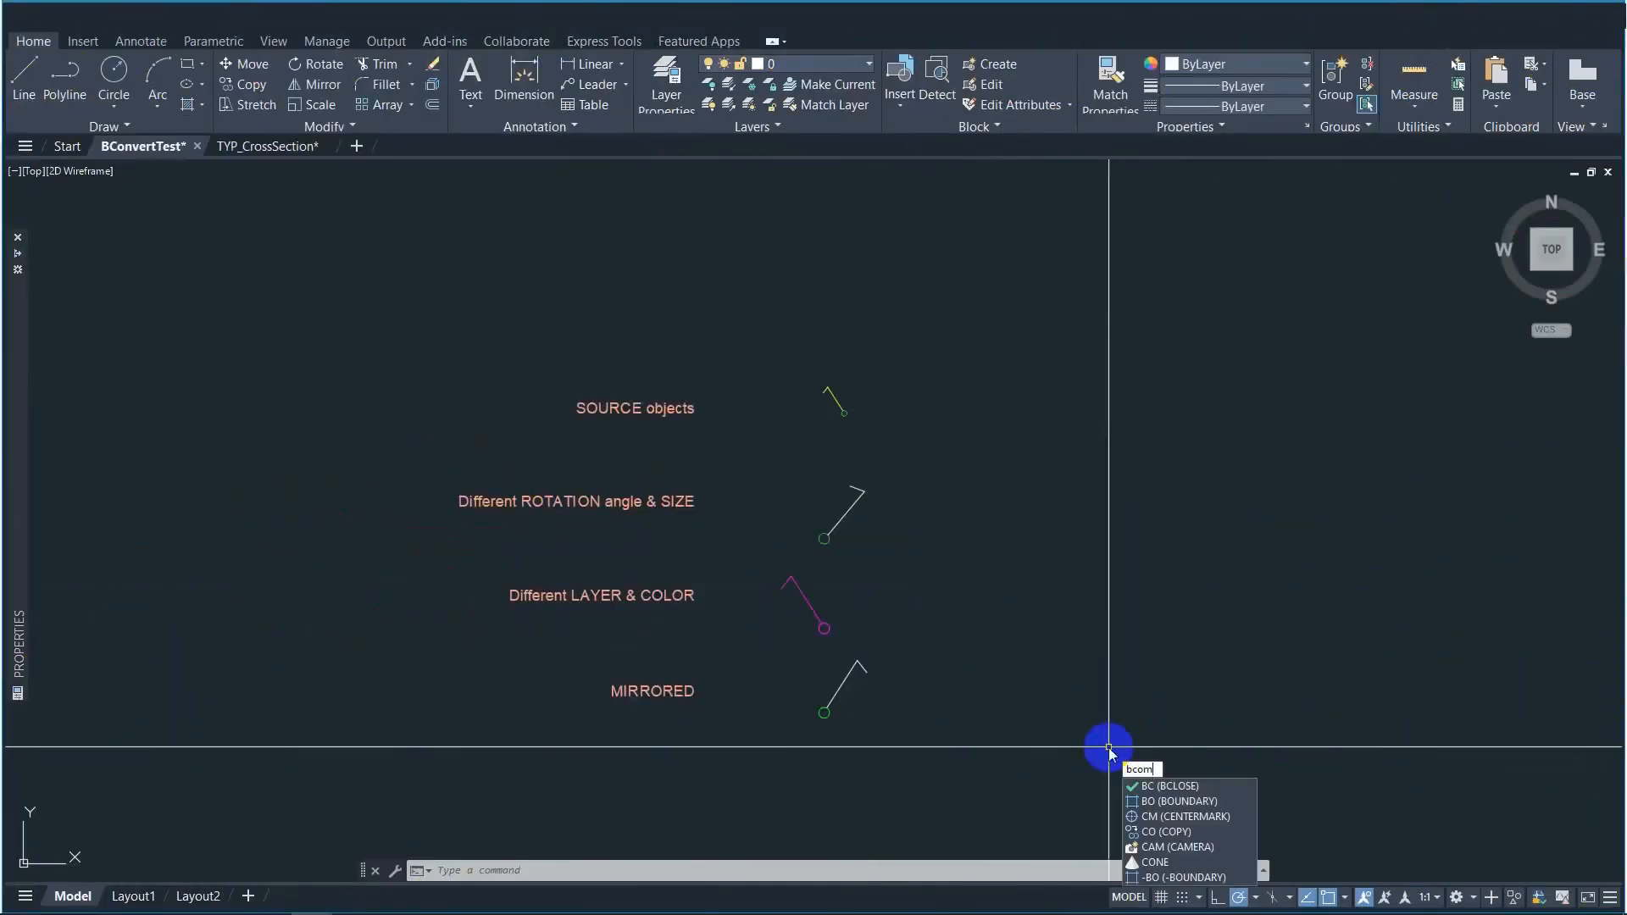
# Try BCONVERT on the SOURCE objects symbol to match its rotated, scaled, recolored and mirrored copies, closing the dialog without converting
pyautogui.press('Escape')
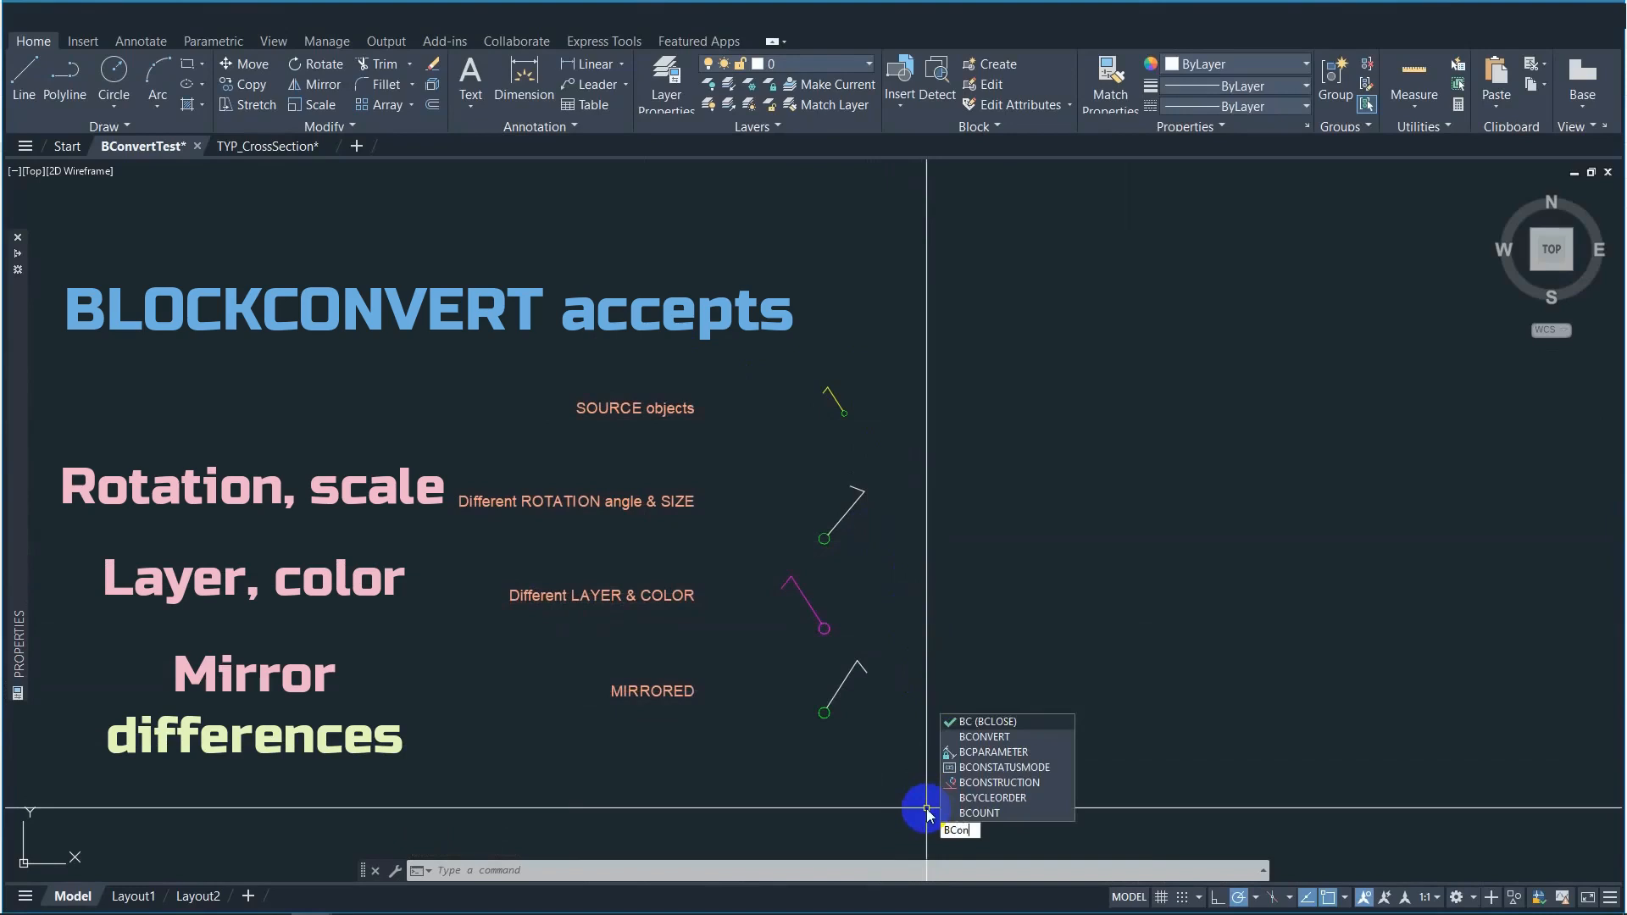
pyautogui.press('Return')
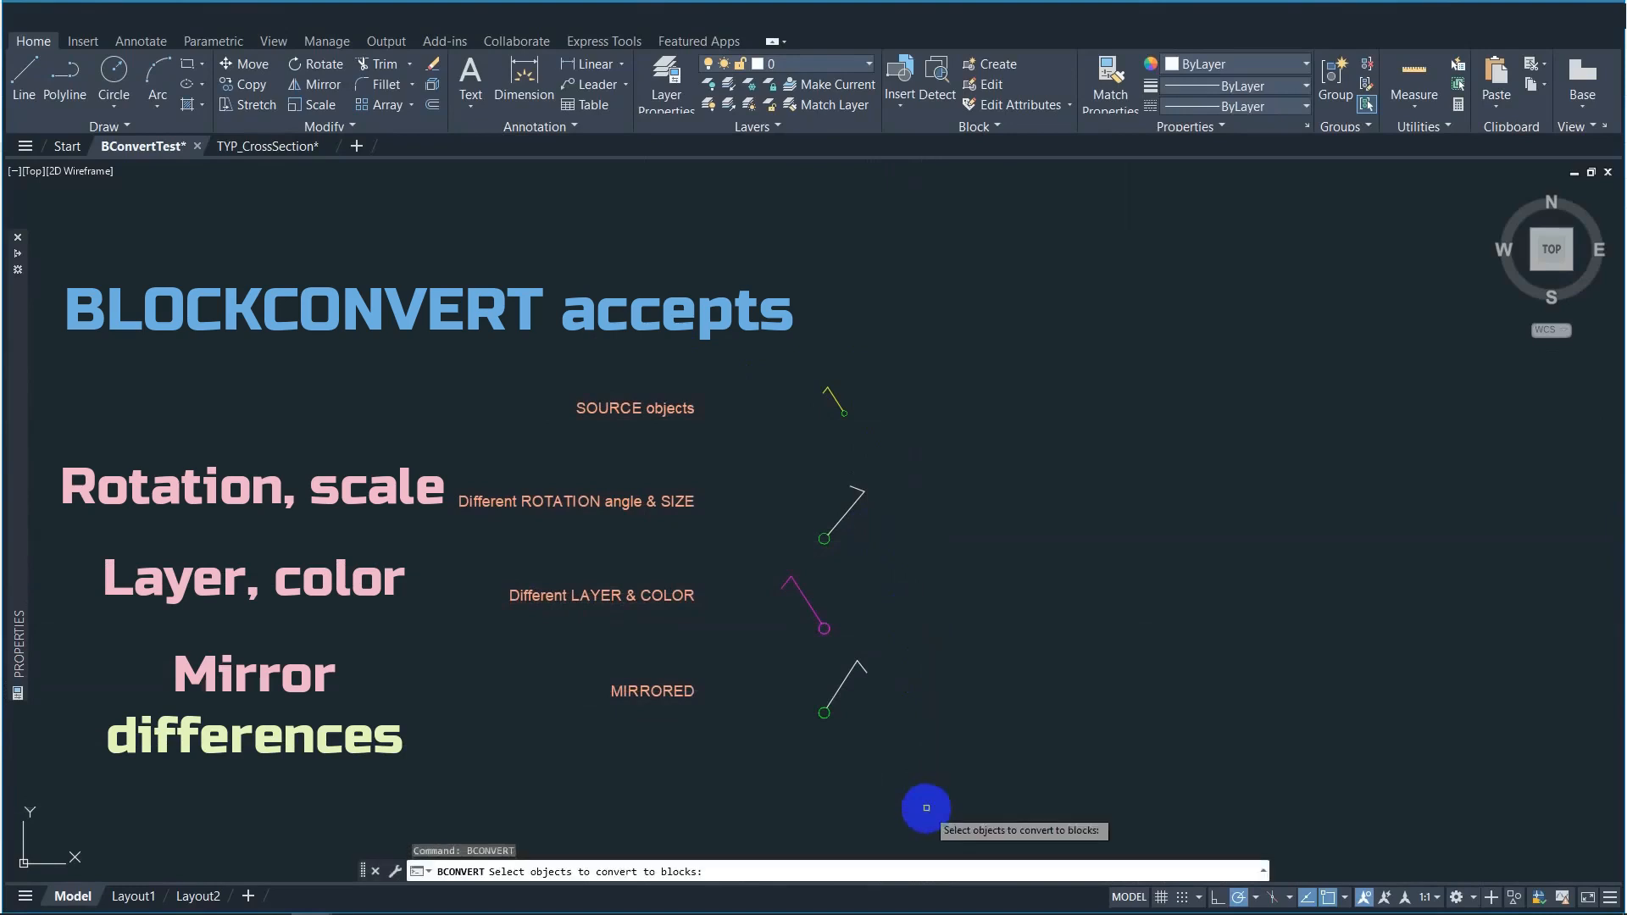
pyautogui.click(901, 441)
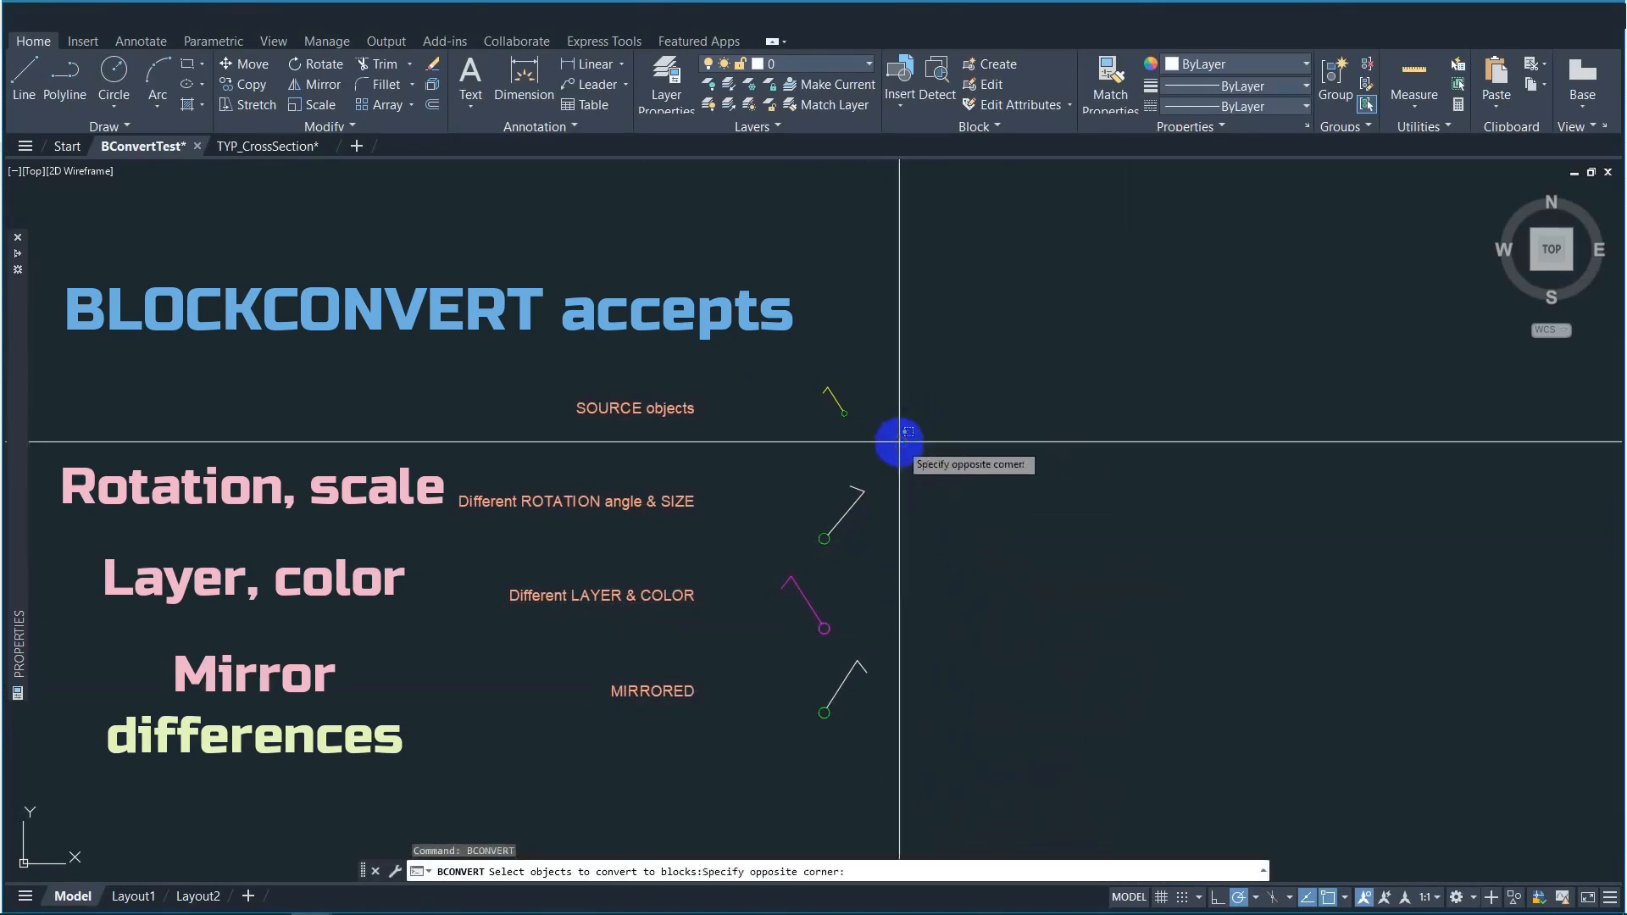
pyautogui.click(823, 351)
pyautogui.press('Return')
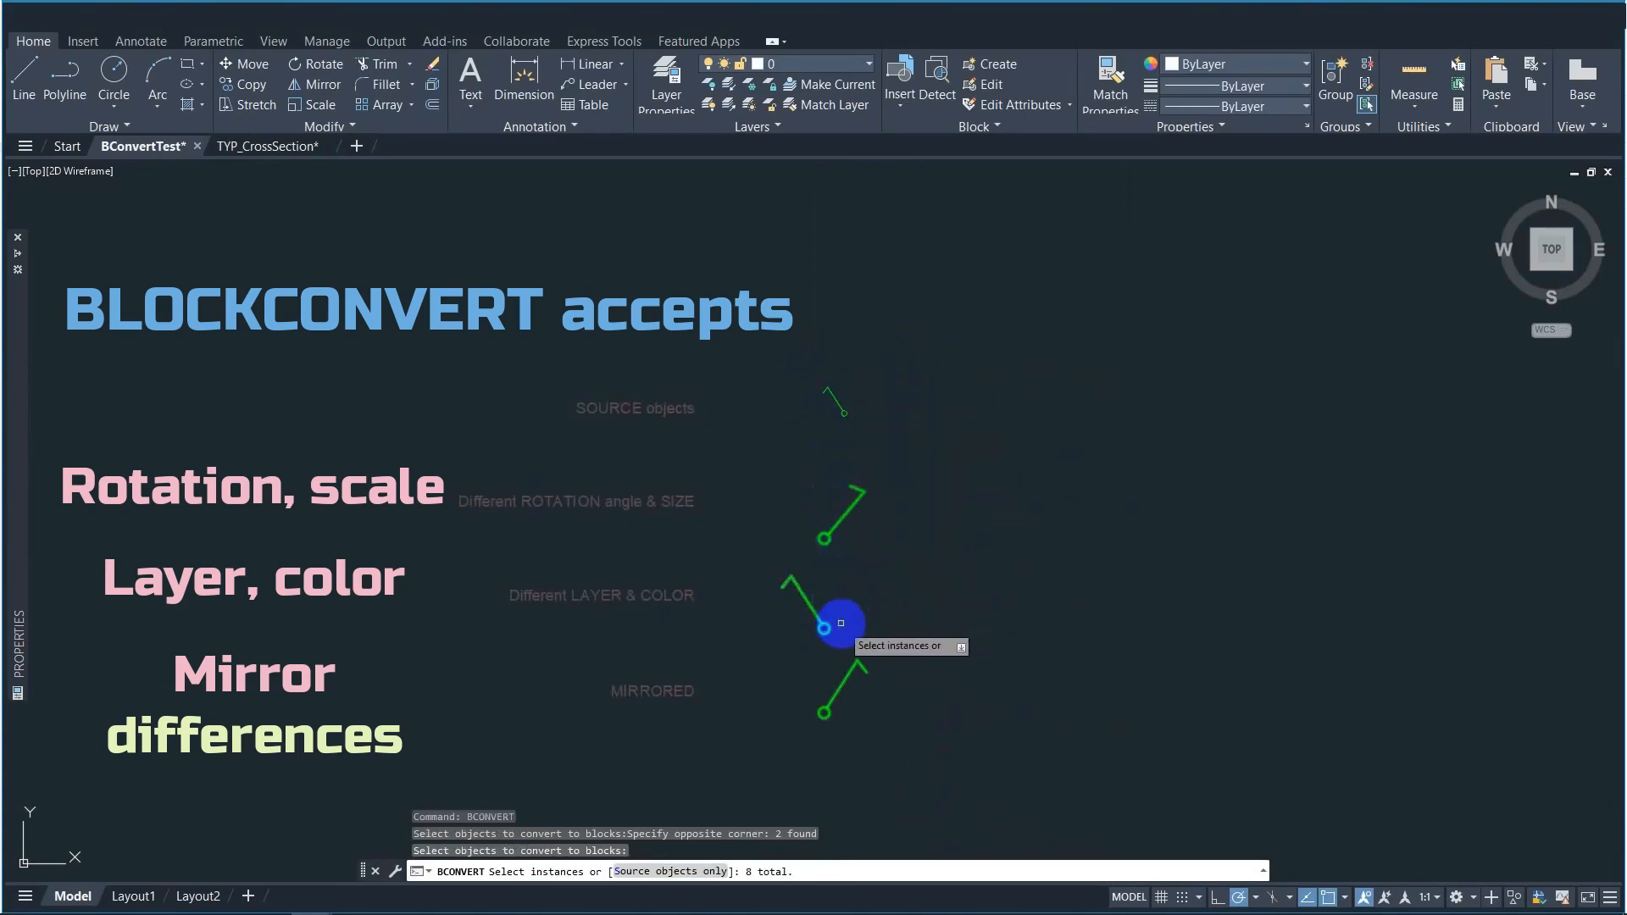
pyautogui.rightClick(857, 704)
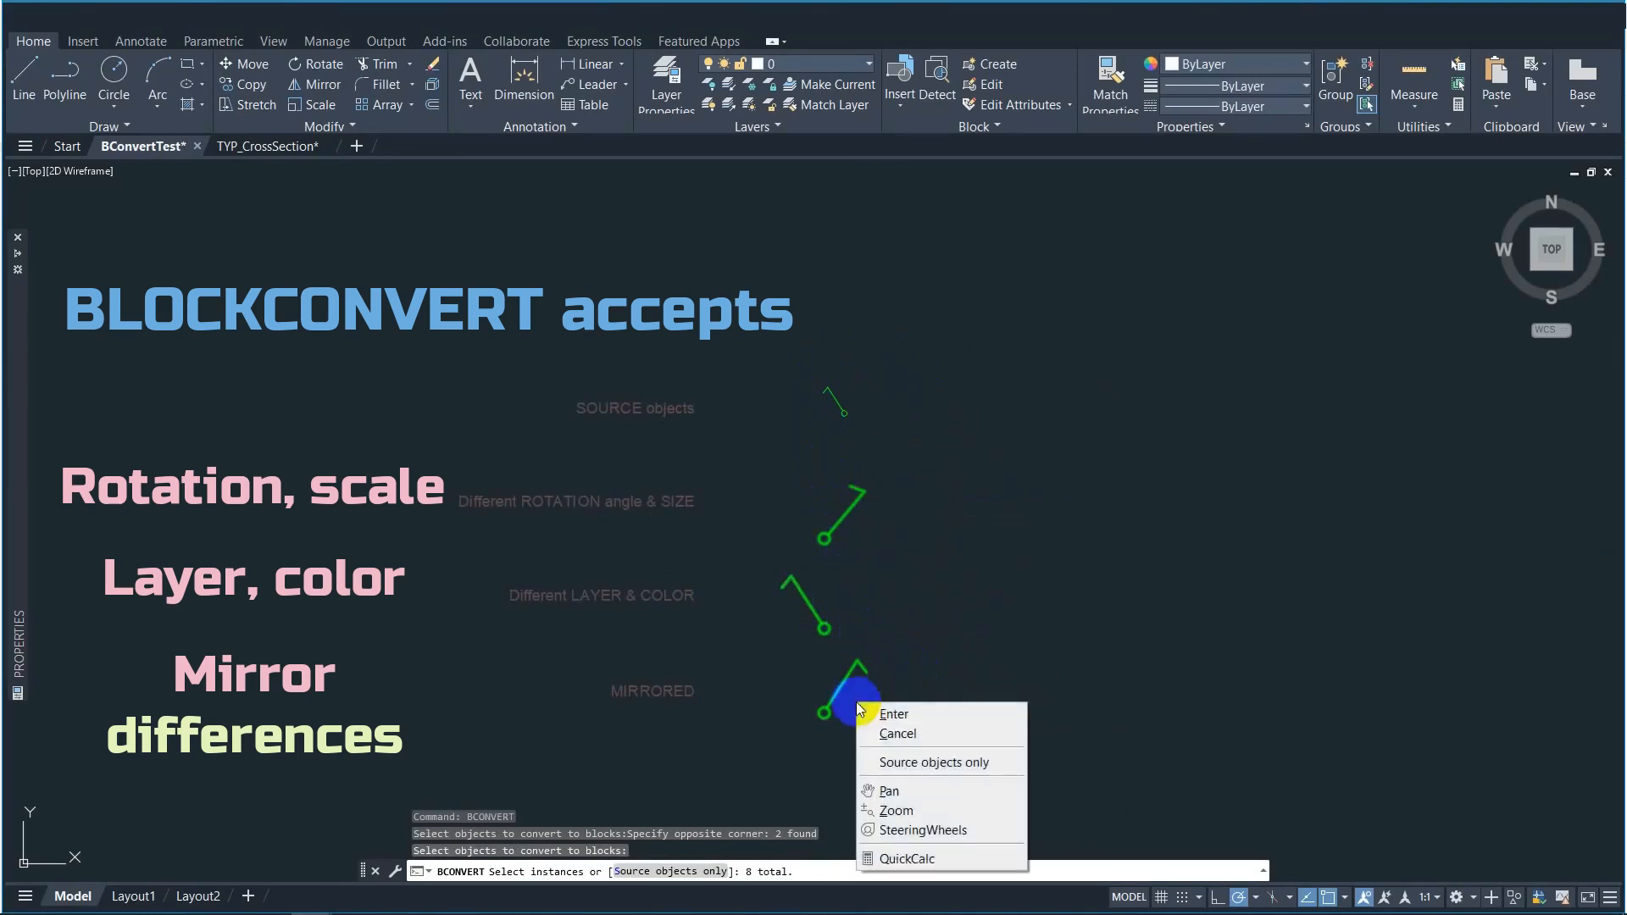
pyautogui.click(861, 712)
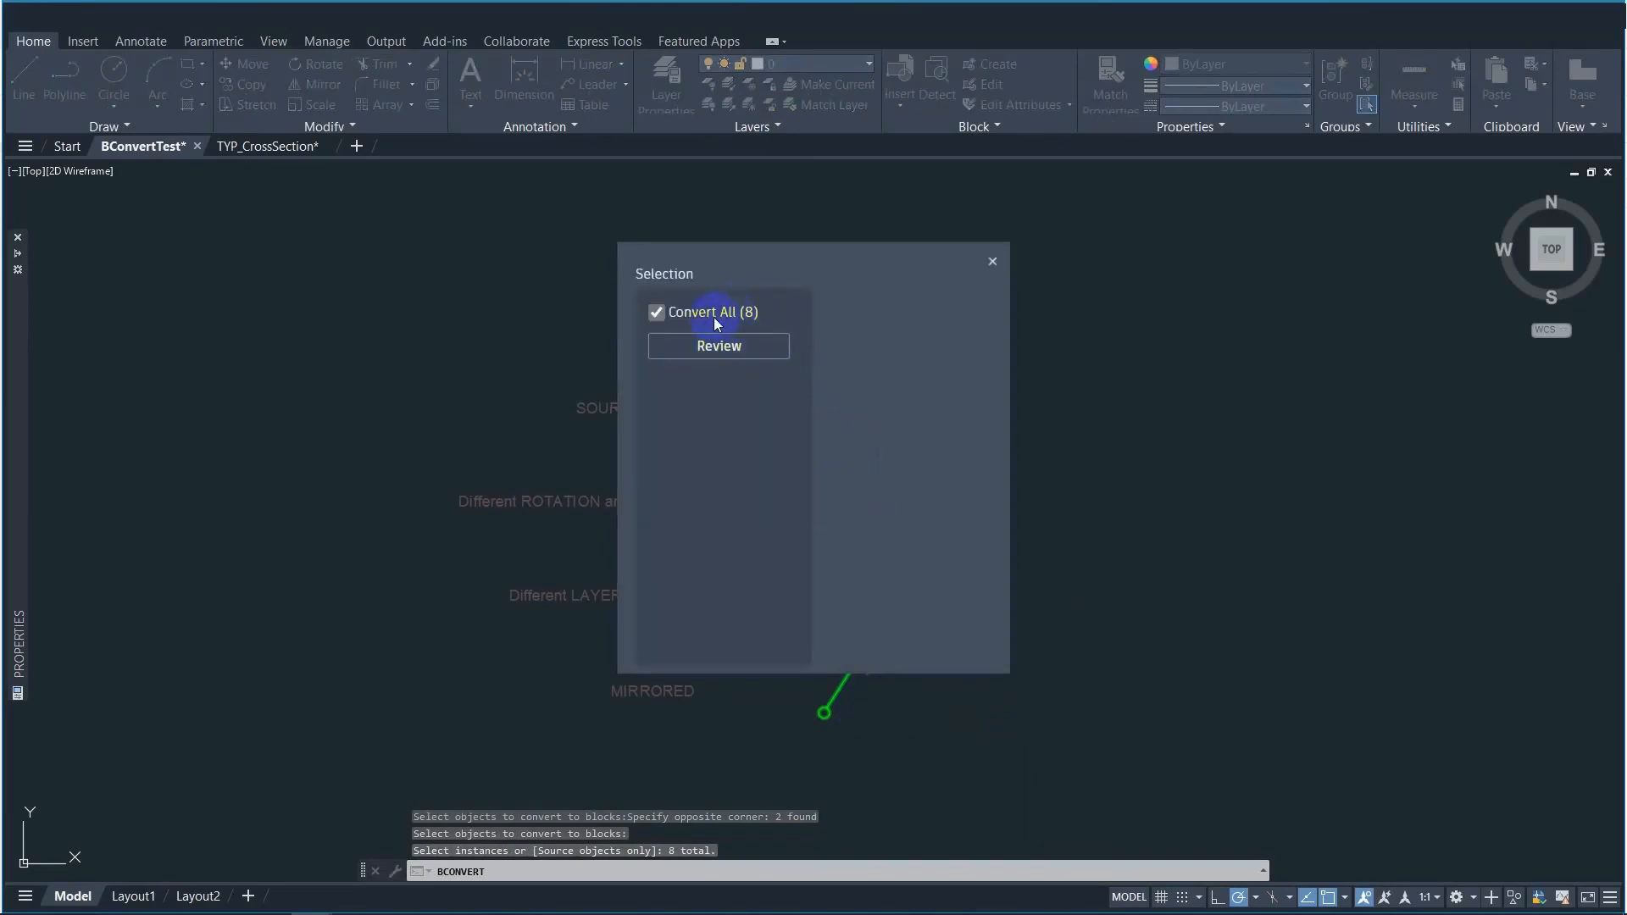
pyautogui.click(994, 264)
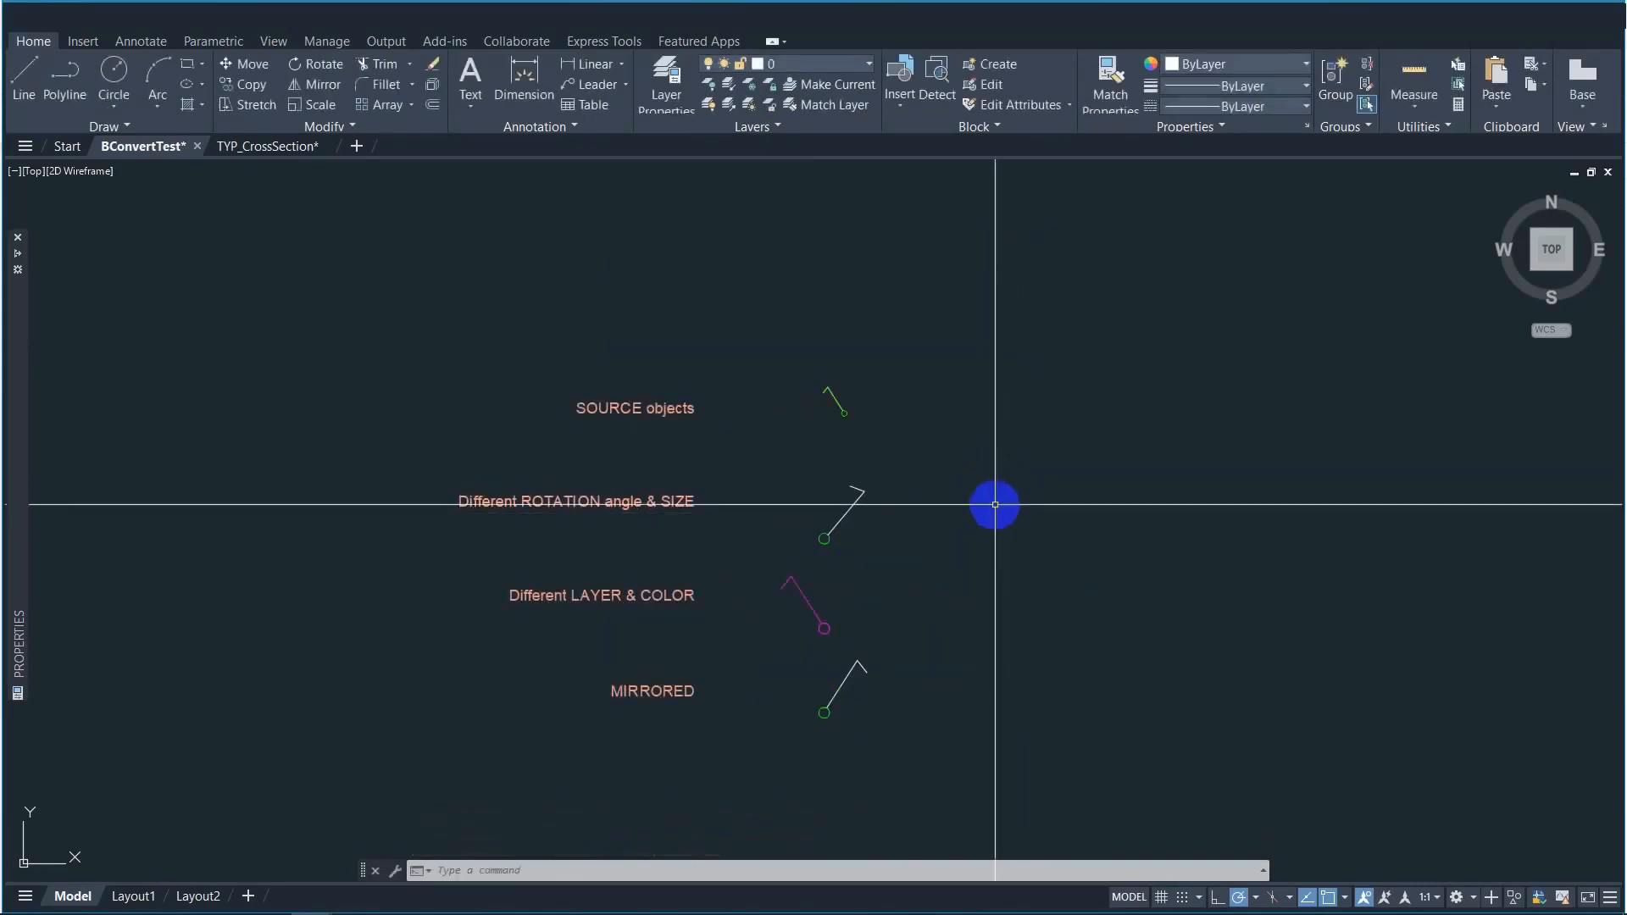
# Try BCONVERT with the yellow polyline pole and its circle as the source, cancelling at the instance selection
pyautogui.scroll(-2, 857, 483)
pyautogui.moveTo(1194, 524)
pyautogui.mouseDown(button='middle')
pyautogui.moveTo(768, 526)
pyautogui.moveTo(534, 503)
pyautogui.mouseUp(button='middle')
pyautogui.scroll(4, 1009, 538)
pyautogui.scroll(2, 907, 589)
pyautogui.write('B')
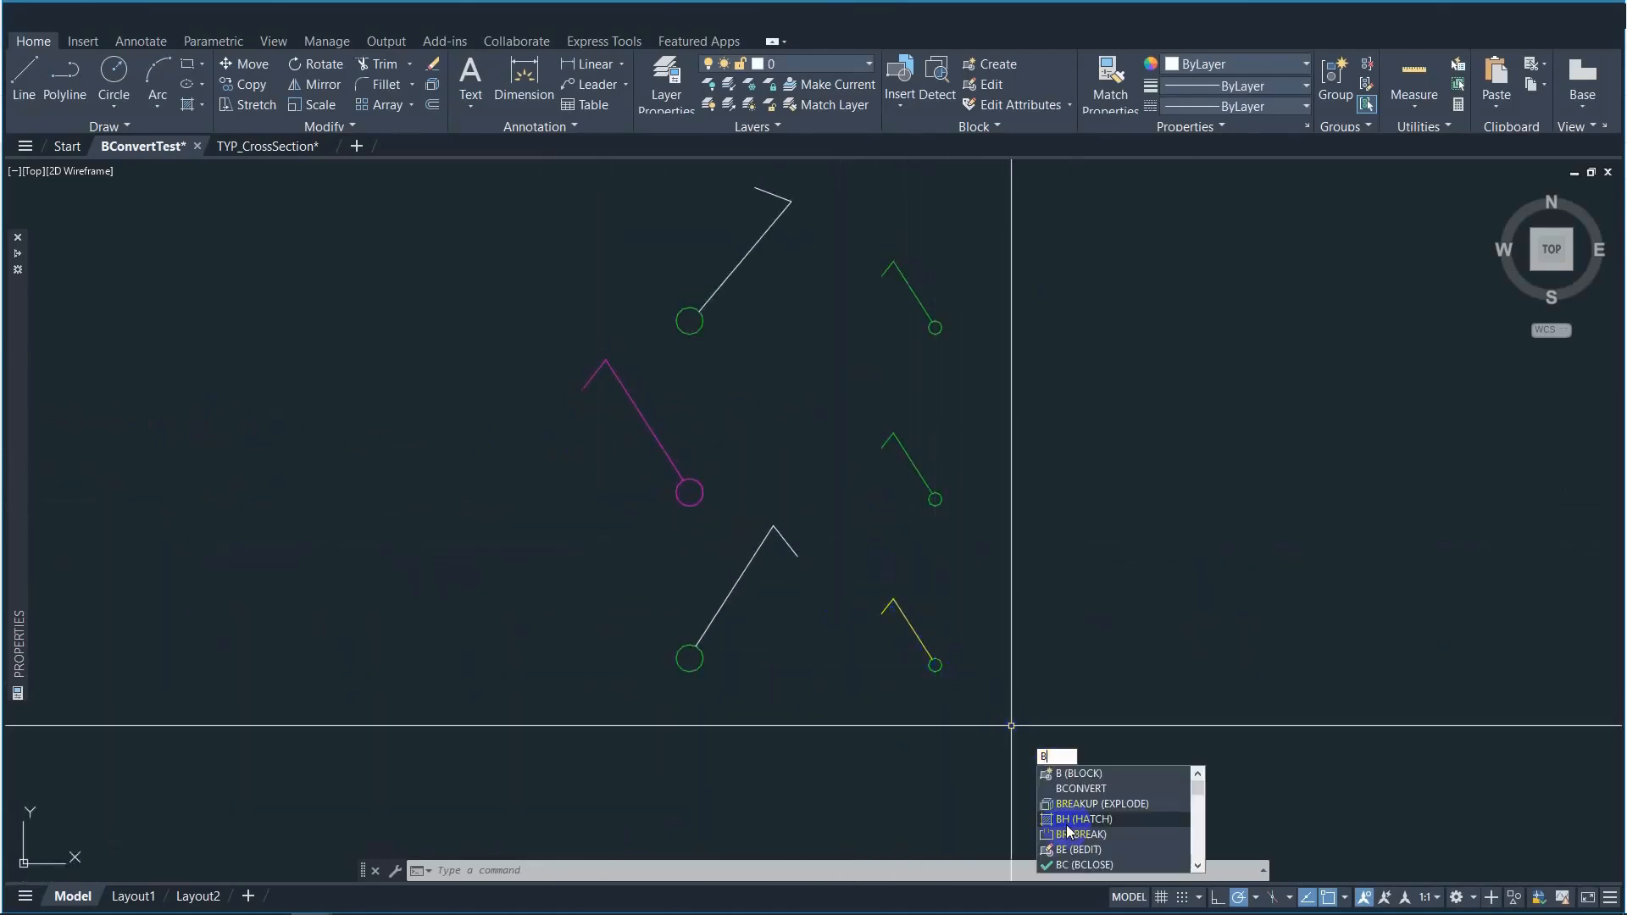
pyautogui.write('conve')
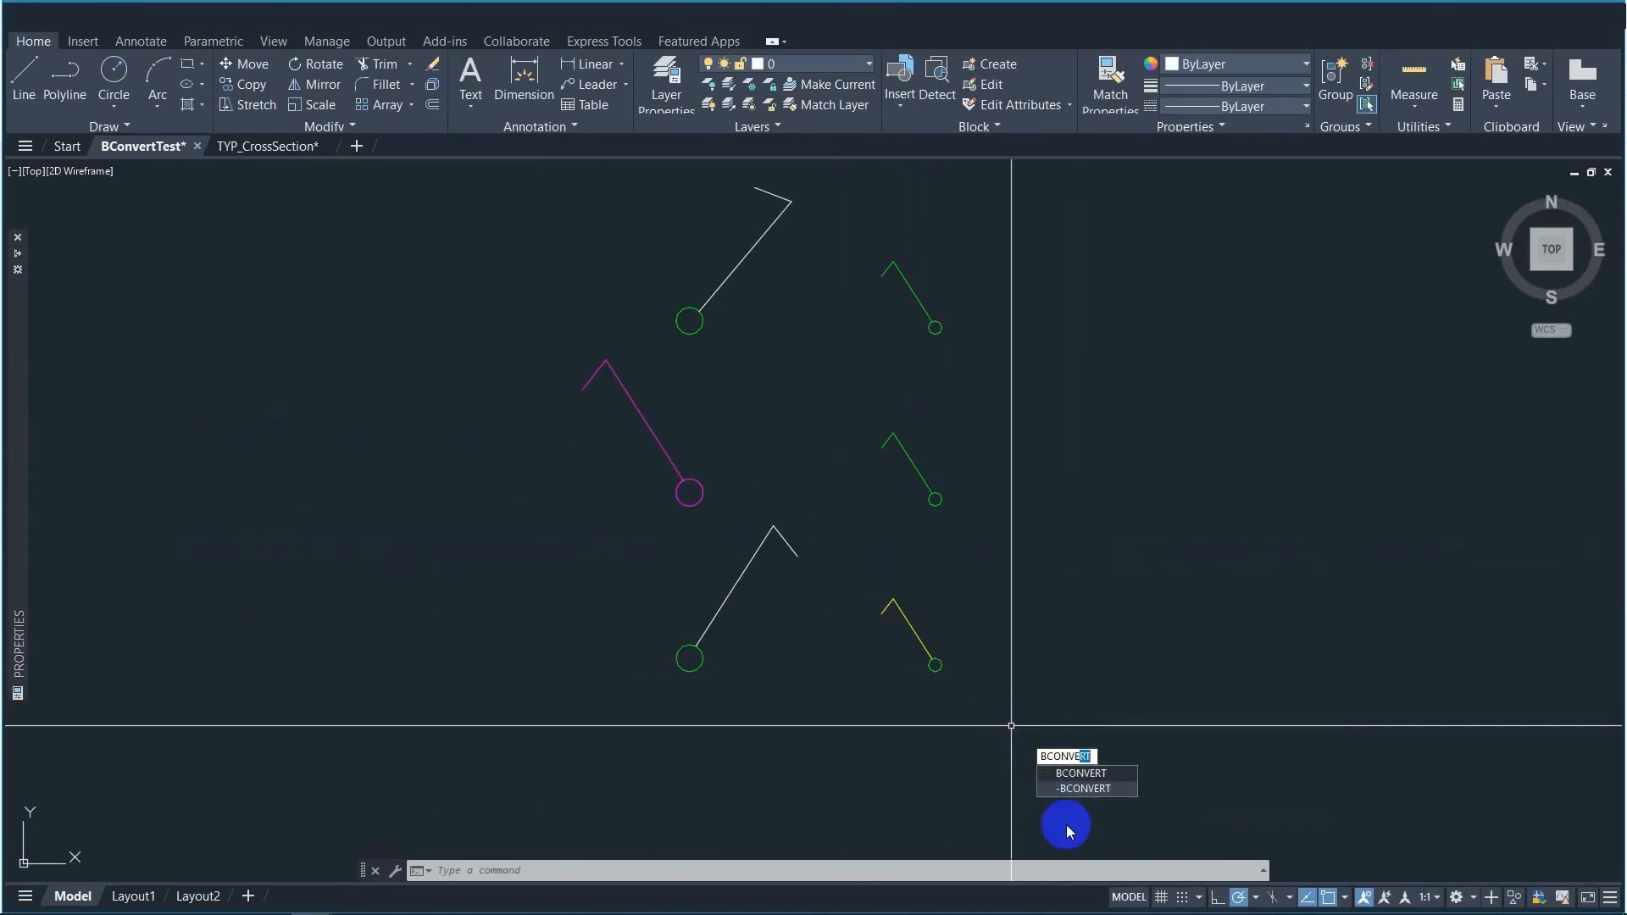
pyautogui.press('Return')
pyautogui.click(1003, 755)
pyautogui.click(872, 577)
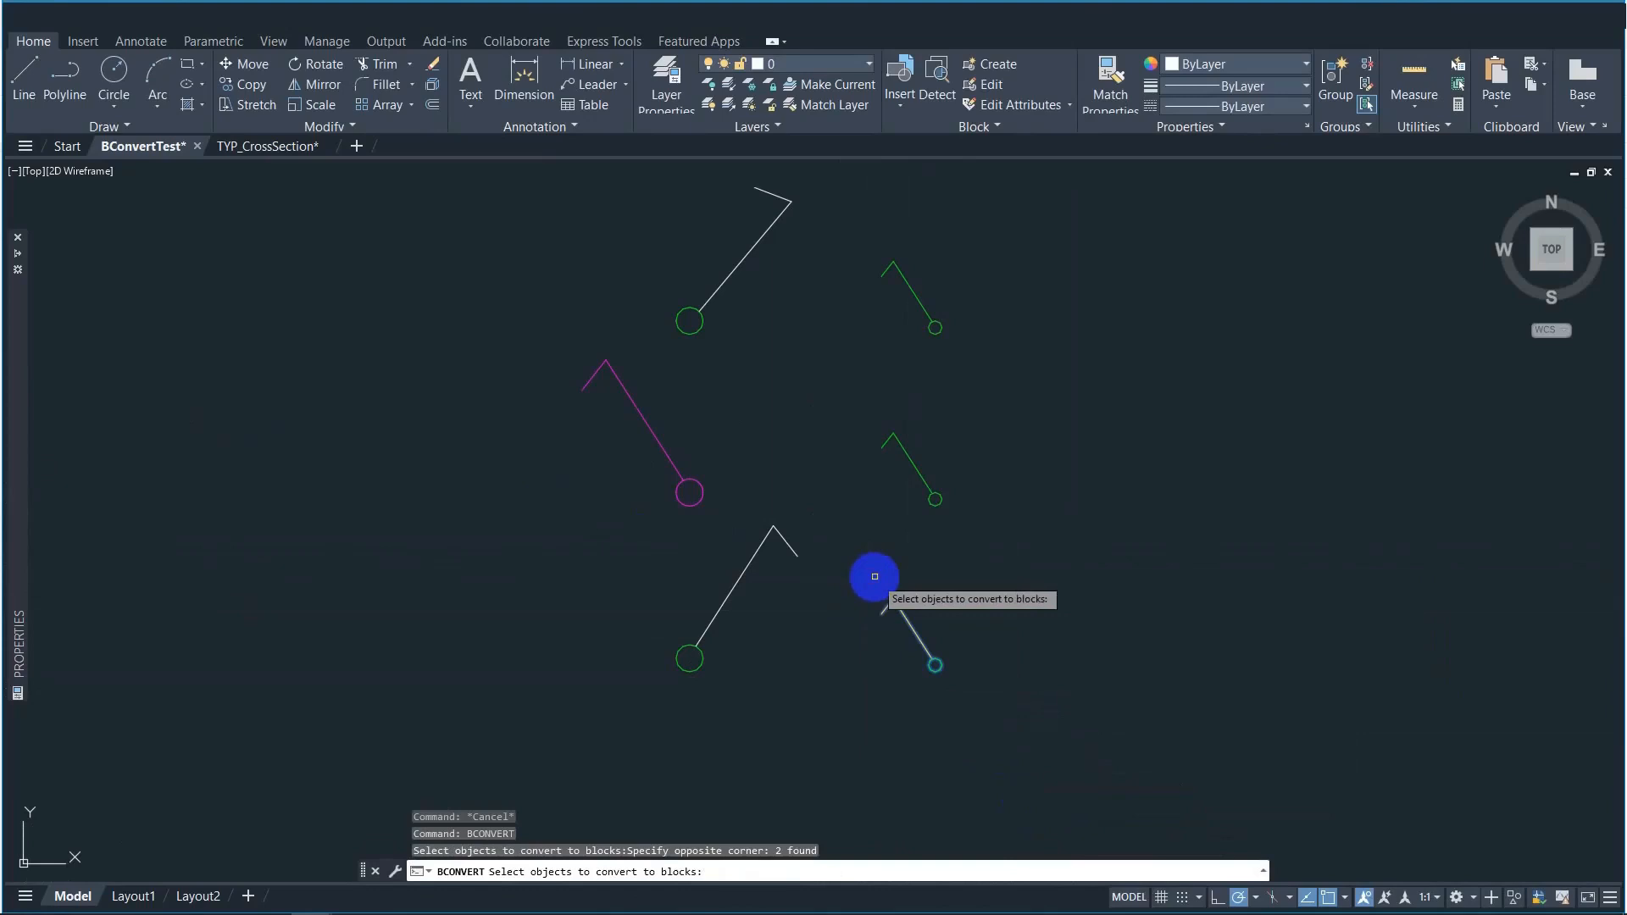
pyautogui.press('Return')
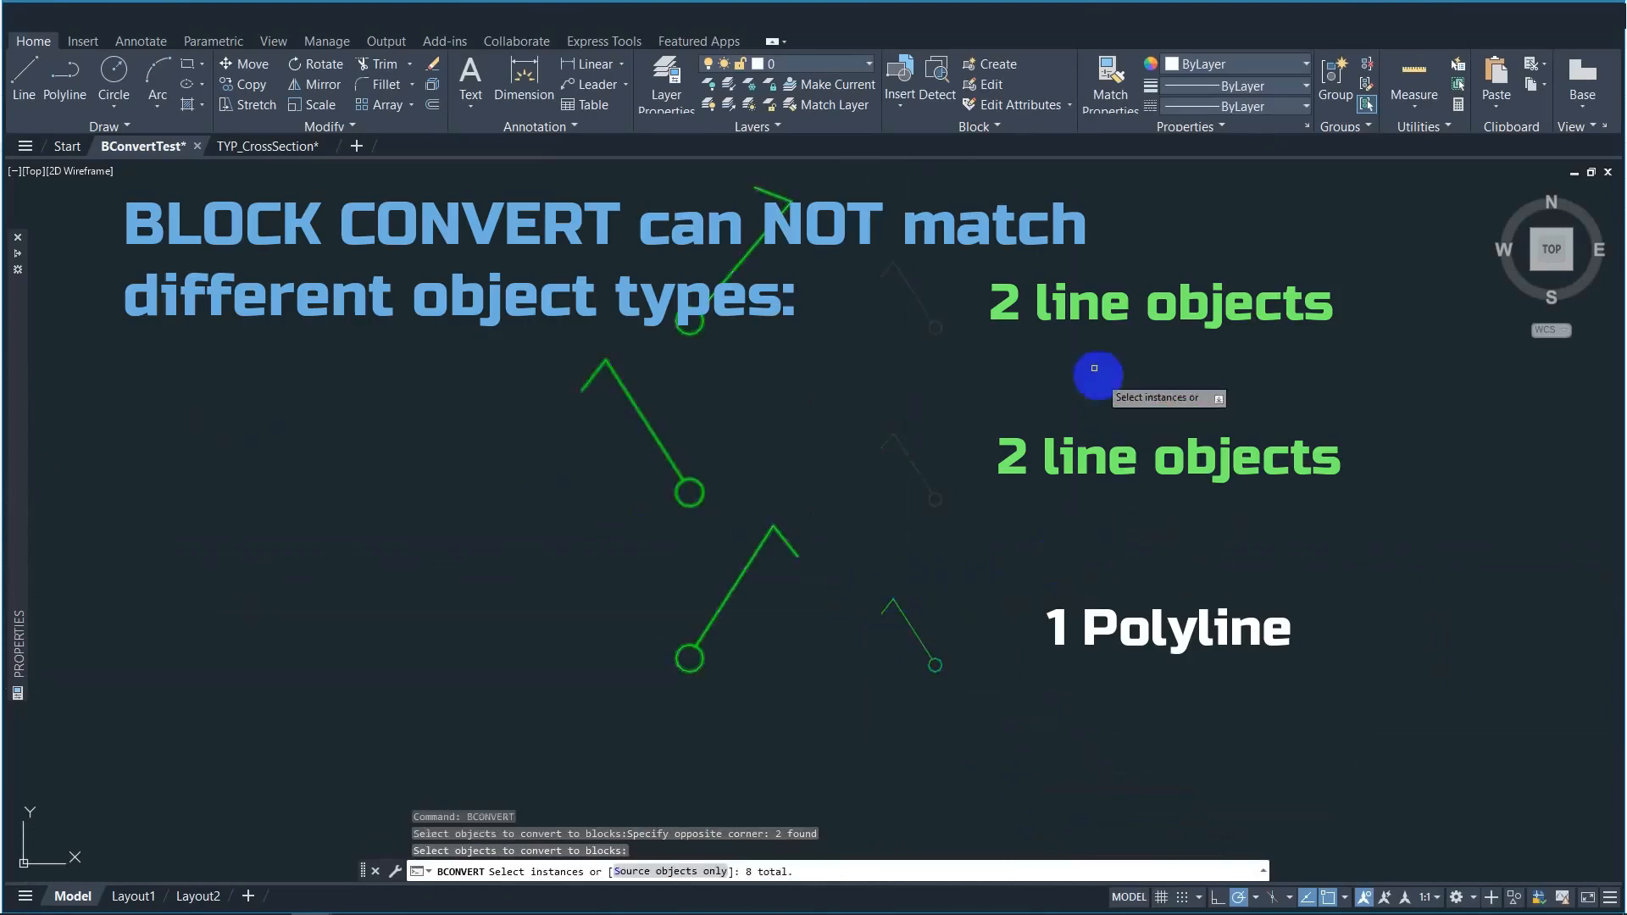
pyautogui.press('Escape')
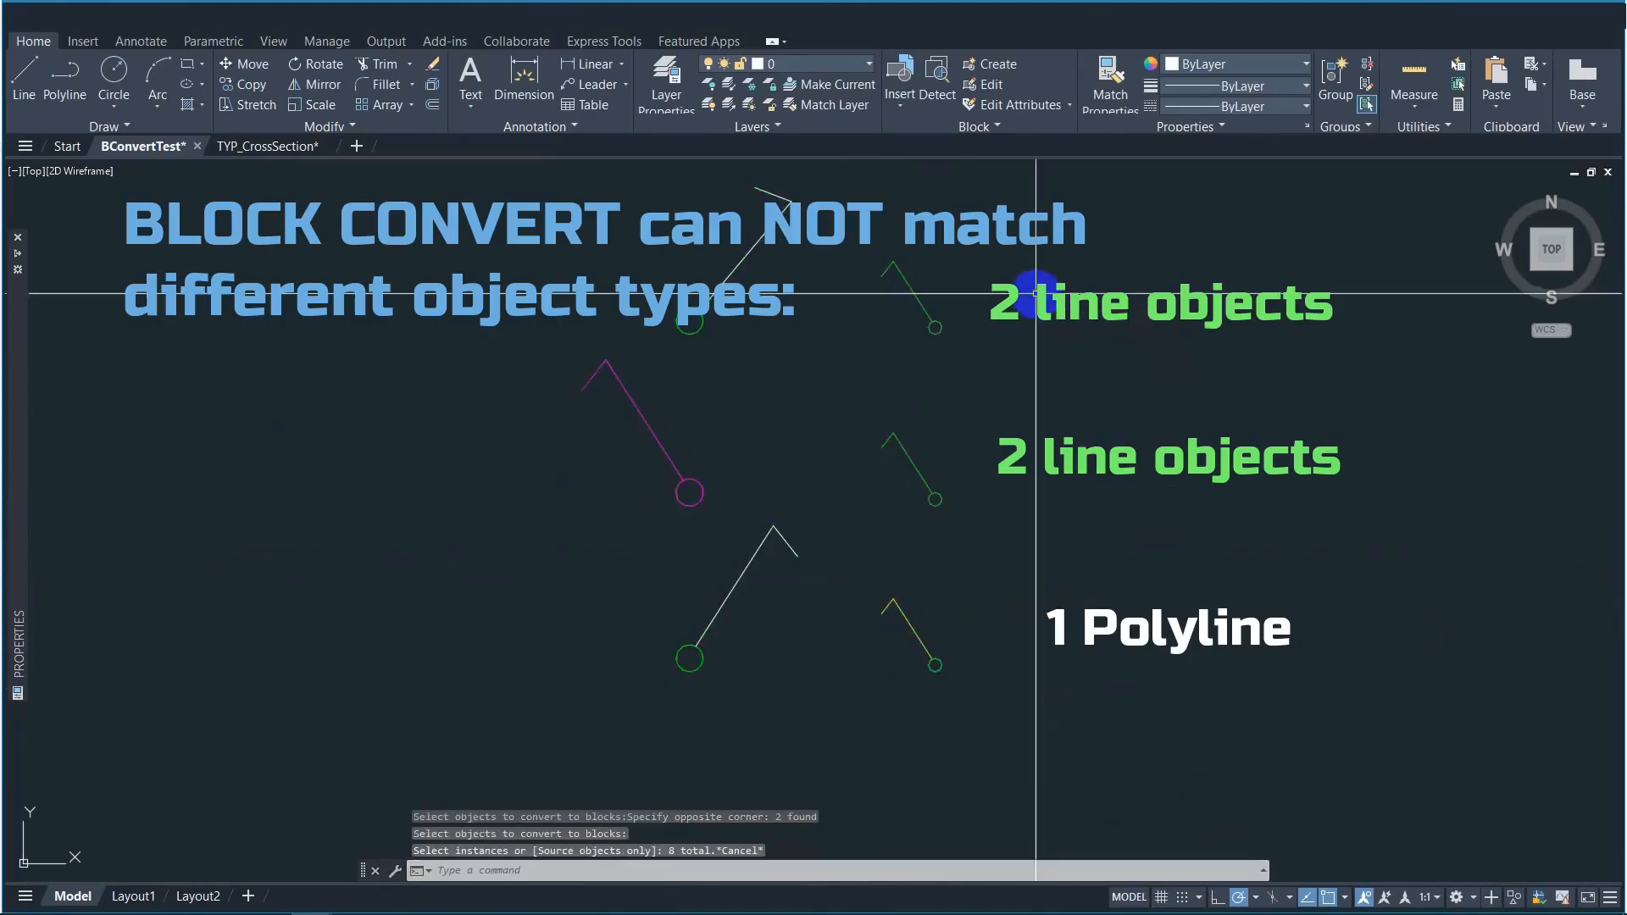
# Compare the object types of the middle green pole's two segments with that of the yellow pole below it
pyautogui.click(922, 642)
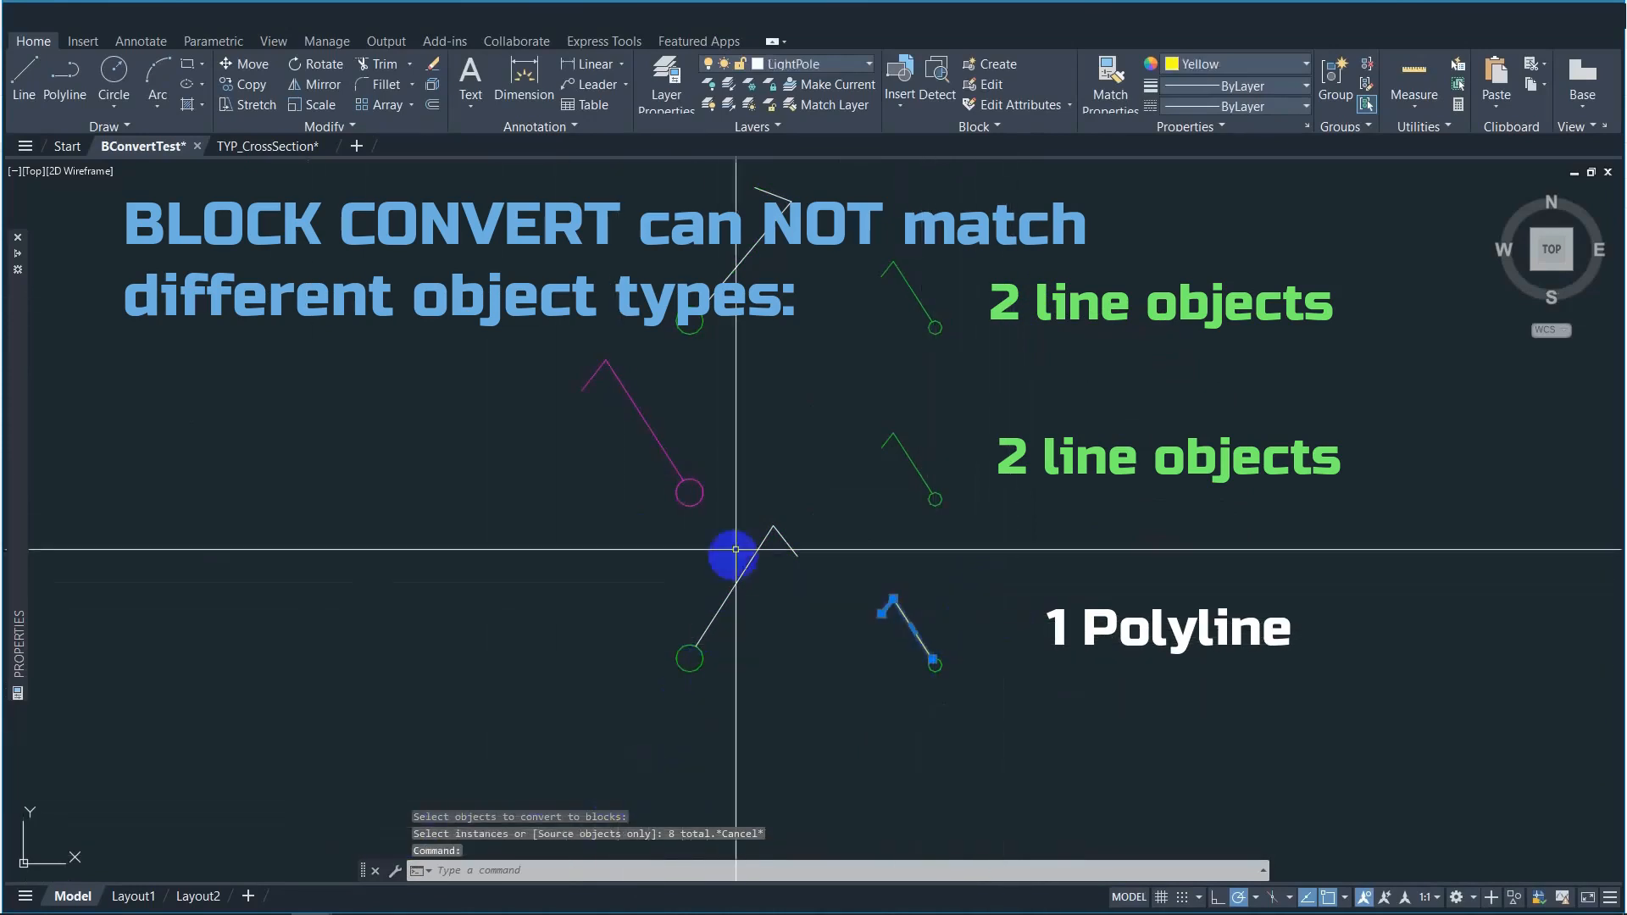
pyautogui.click(892, 494)
pyautogui.click(892, 495)
pyautogui.click(916, 468)
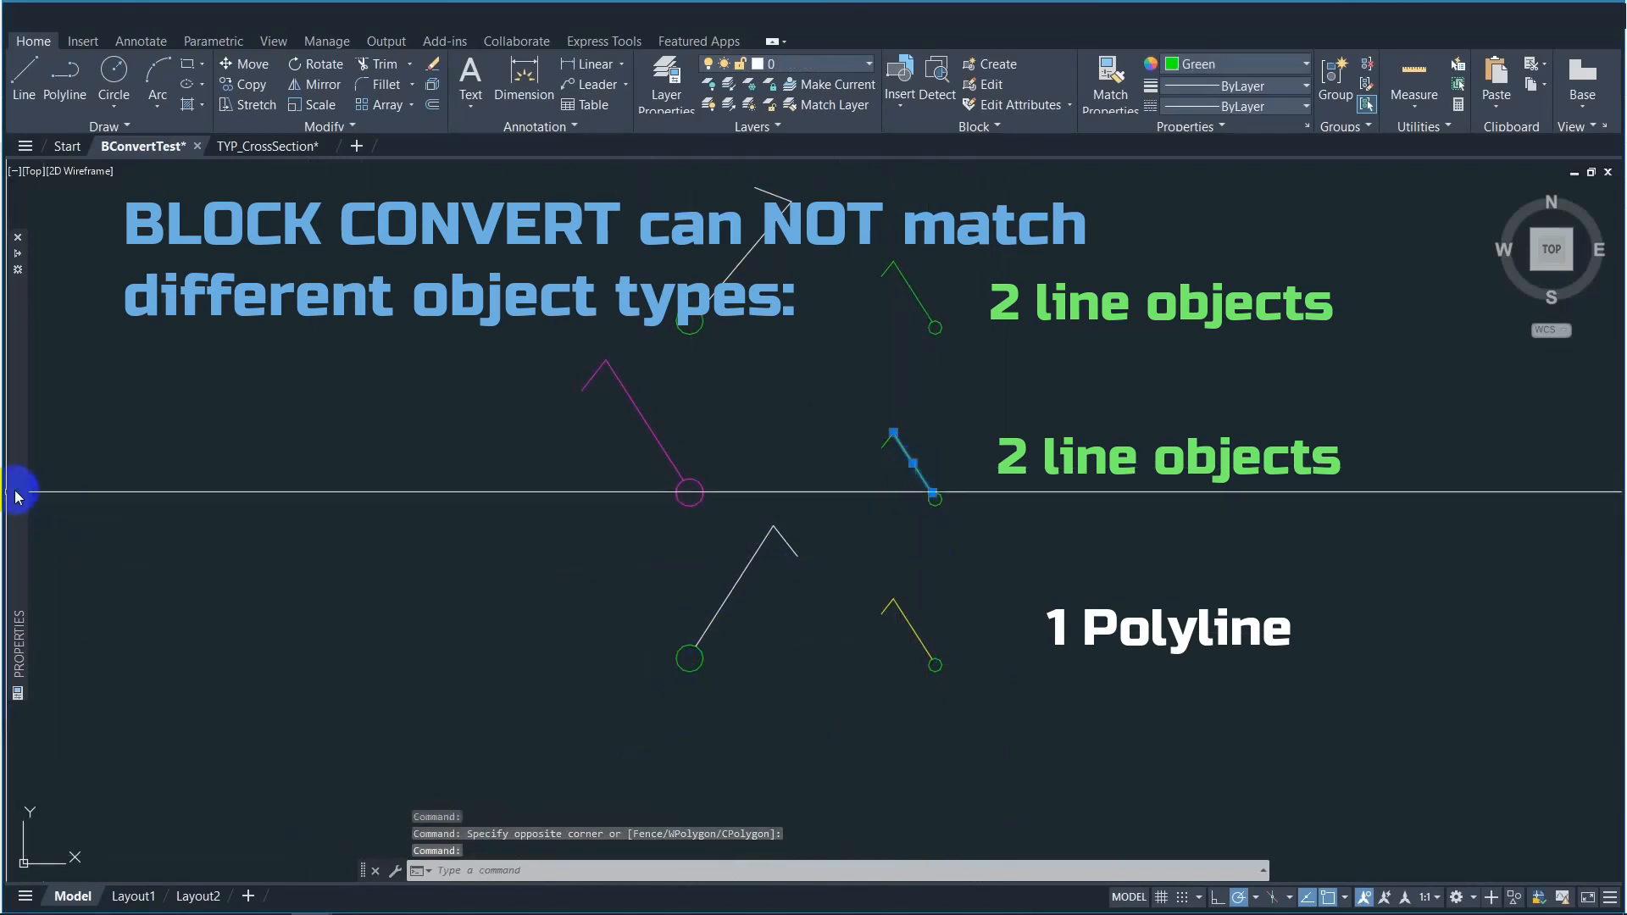
pyautogui.moveTo(17, 497)
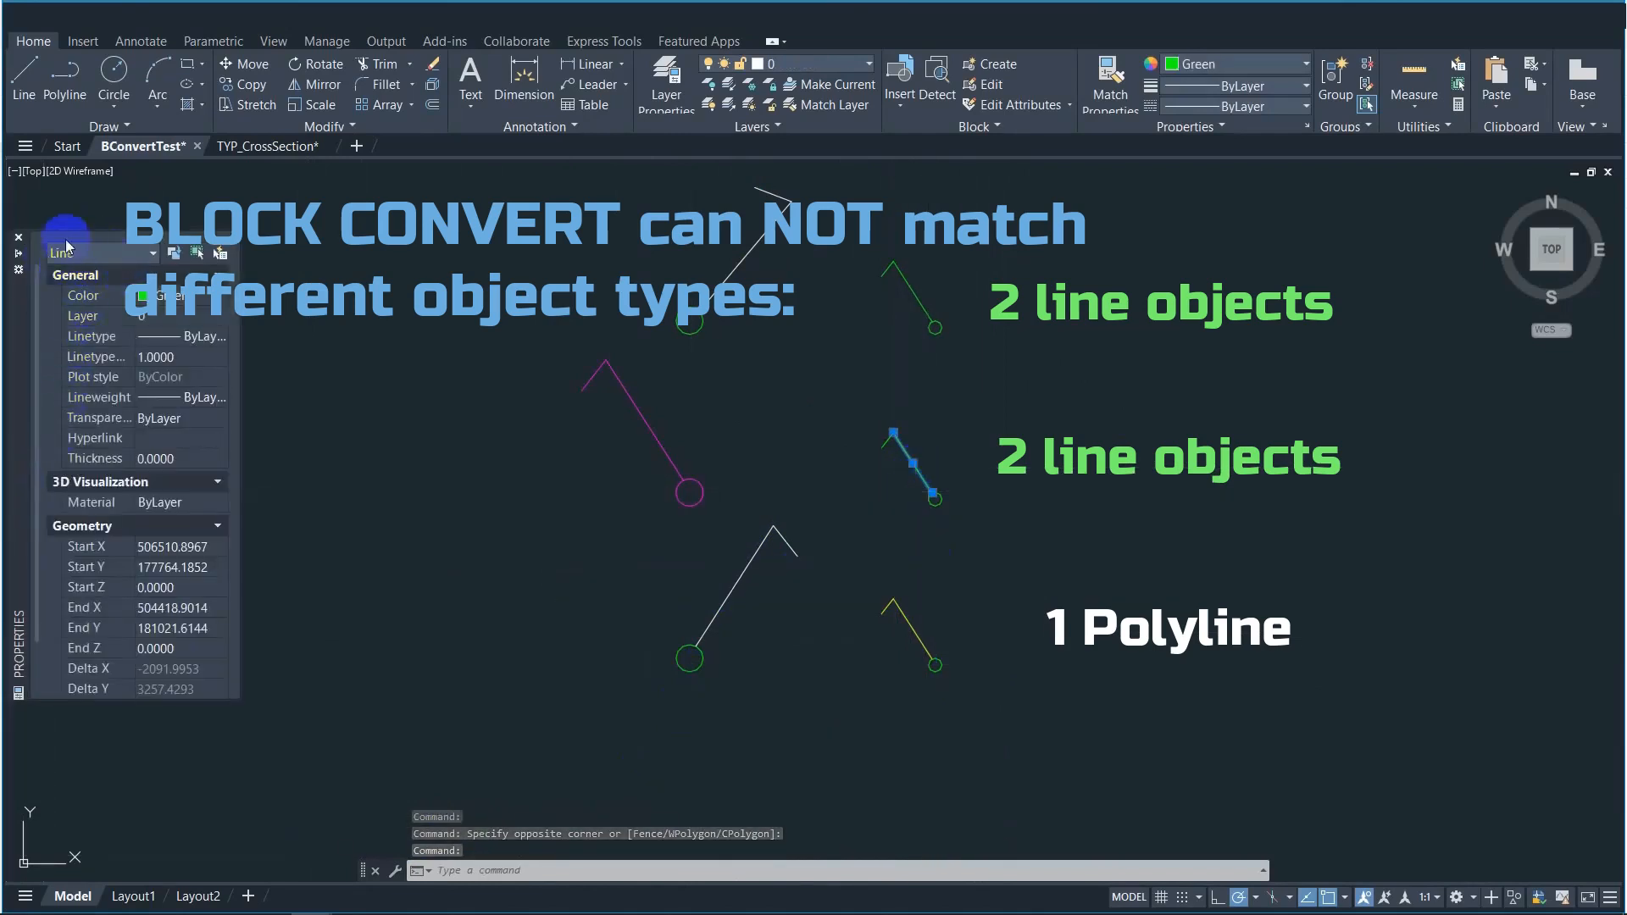
pyautogui.click(887, 442)
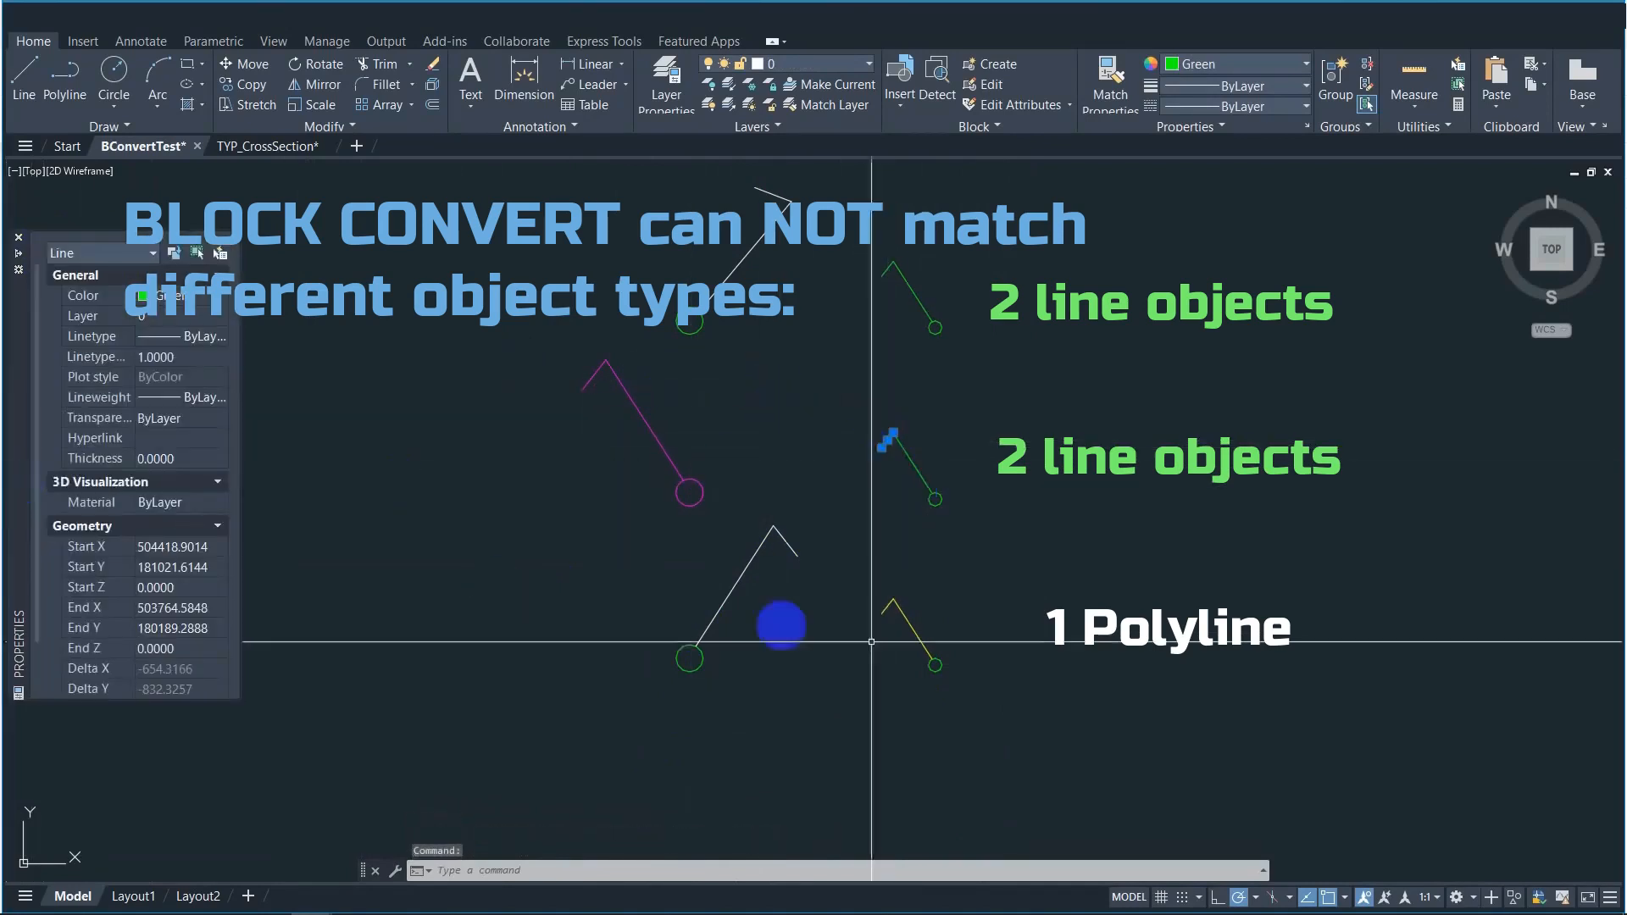
pyautogui.click(896, 625)
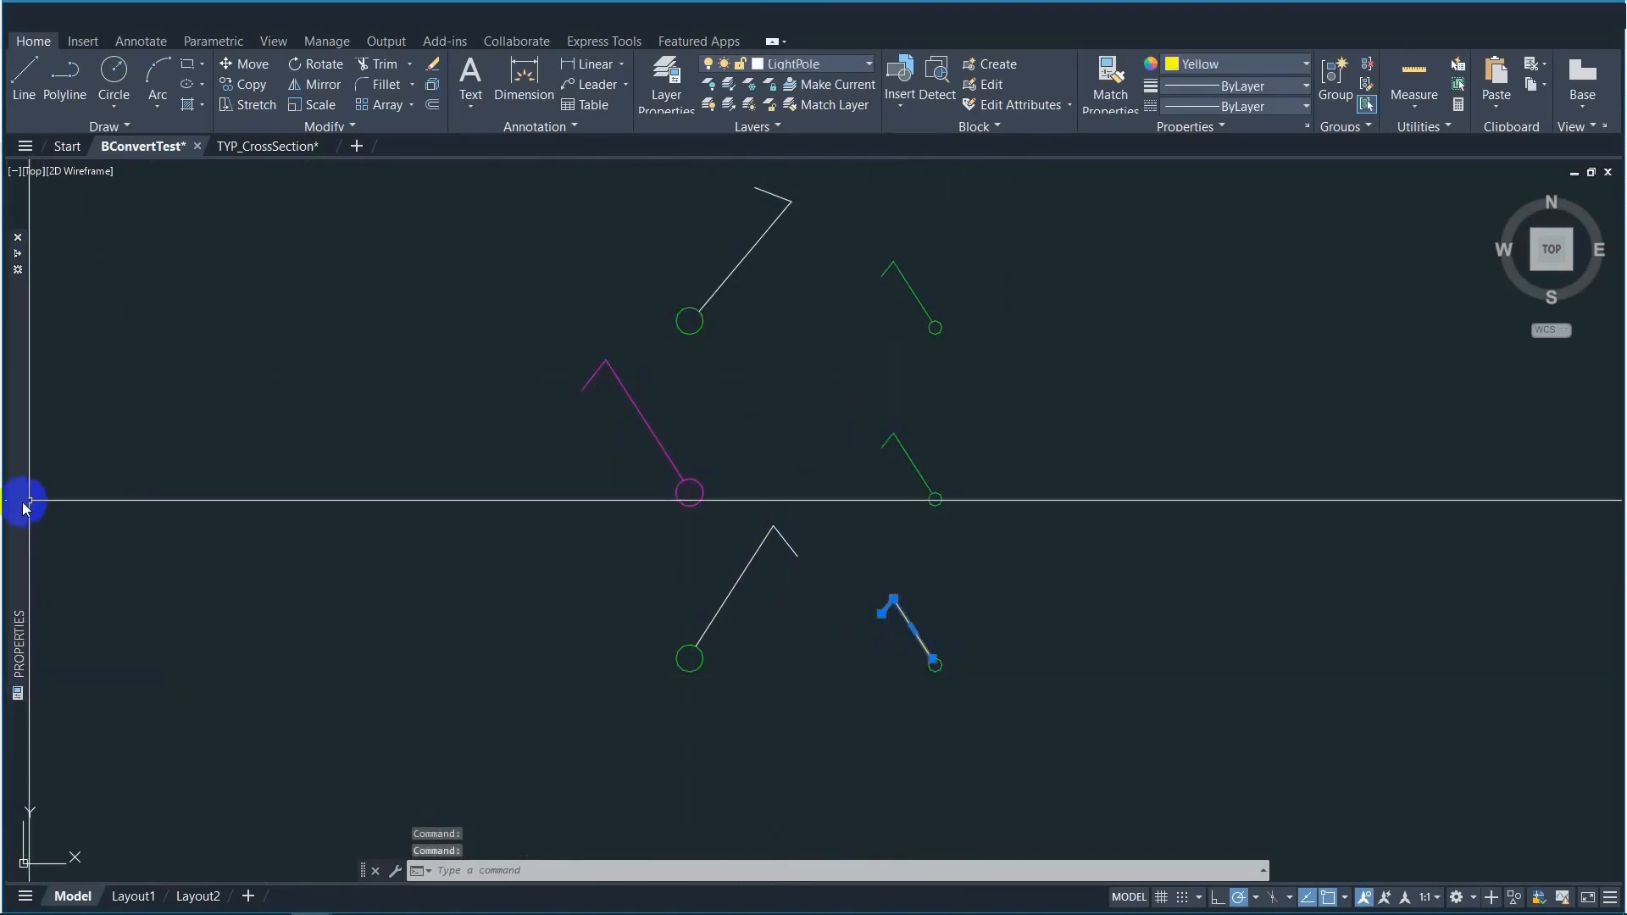
pyautogui.moveTo(20, 510)
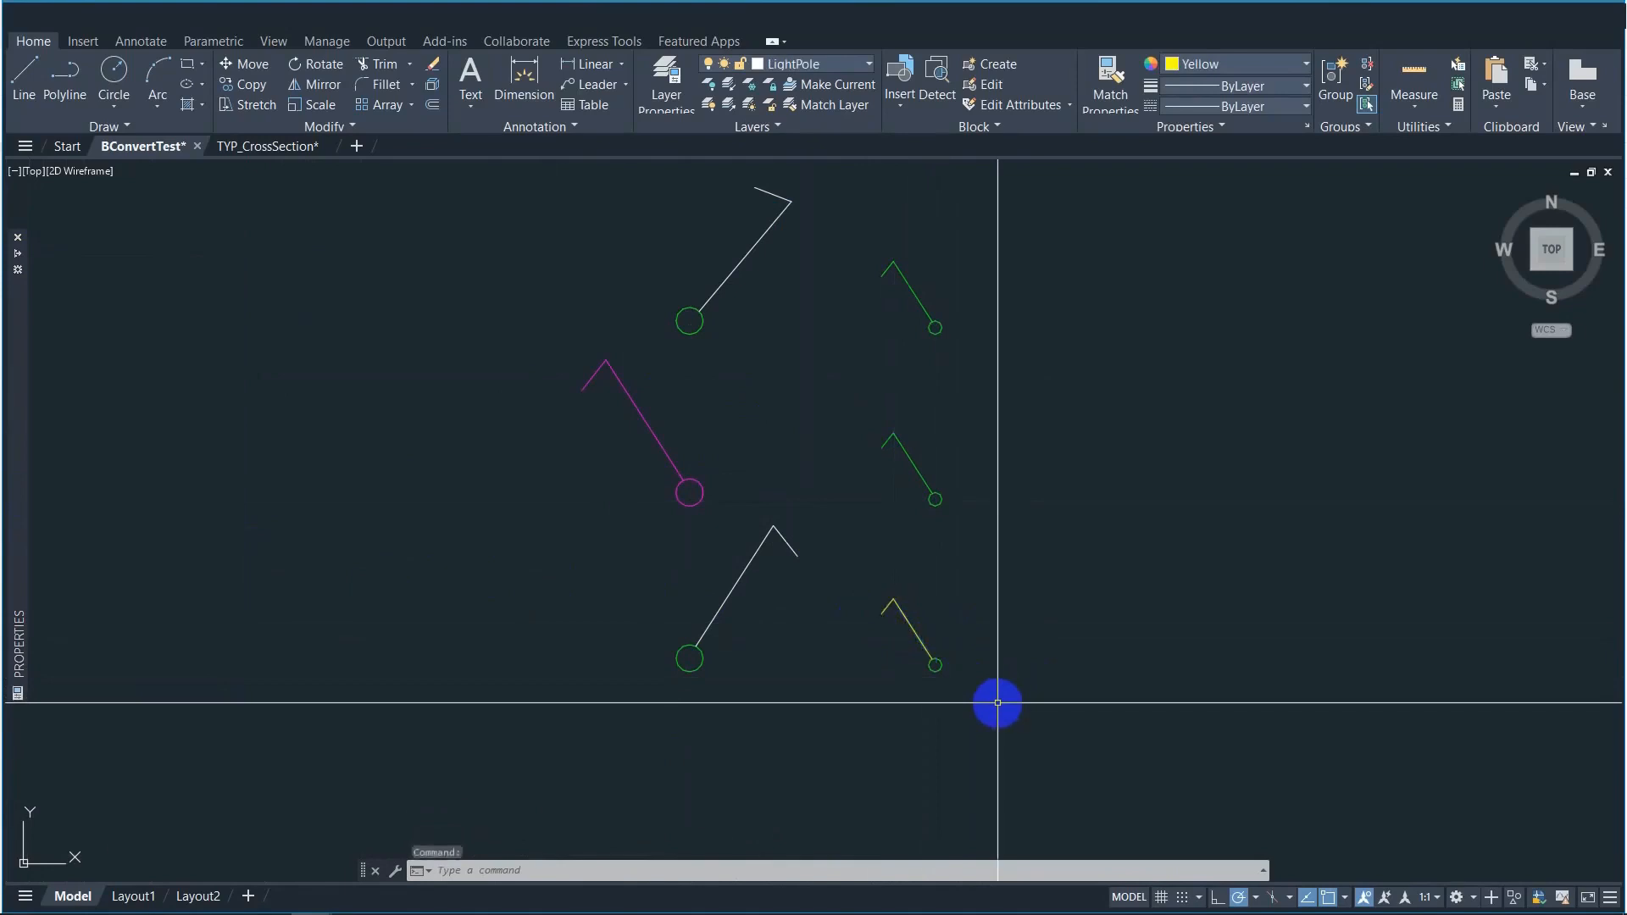
# Try BCONVERT on the left "right of way" label and its underline in the Type 2 section, cancelling at the instance selection
pyautogui.moveTo(1006, 606); pyautogui.dragTo(1006, 620, button='middle')
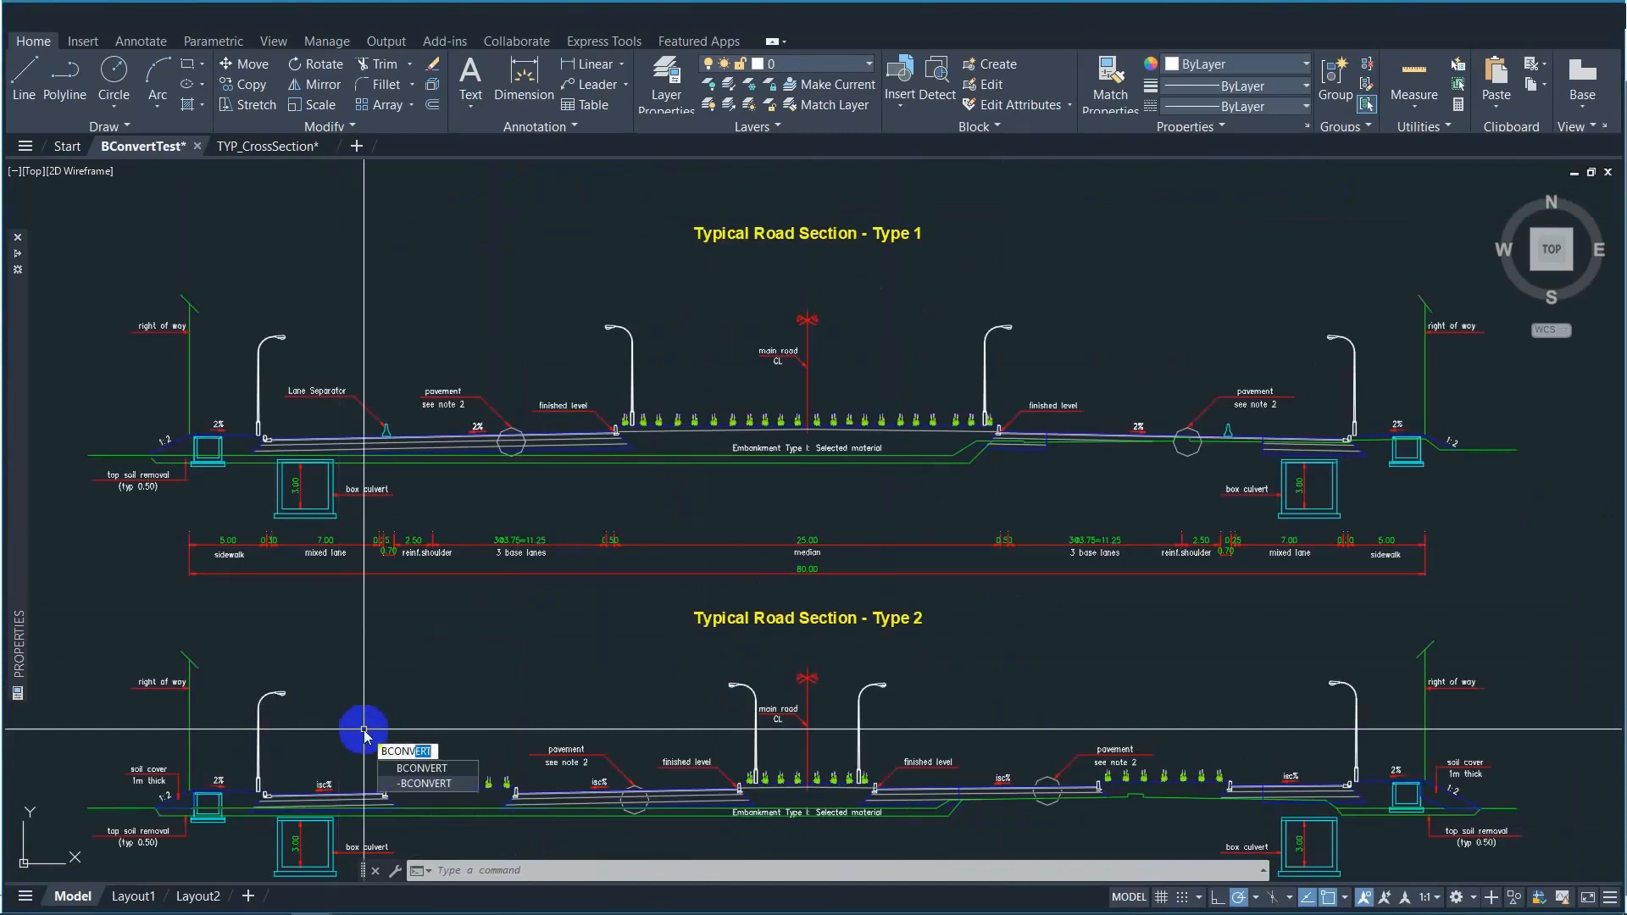
pyautogui.press('Return')
pyautogui.click(157, 709)
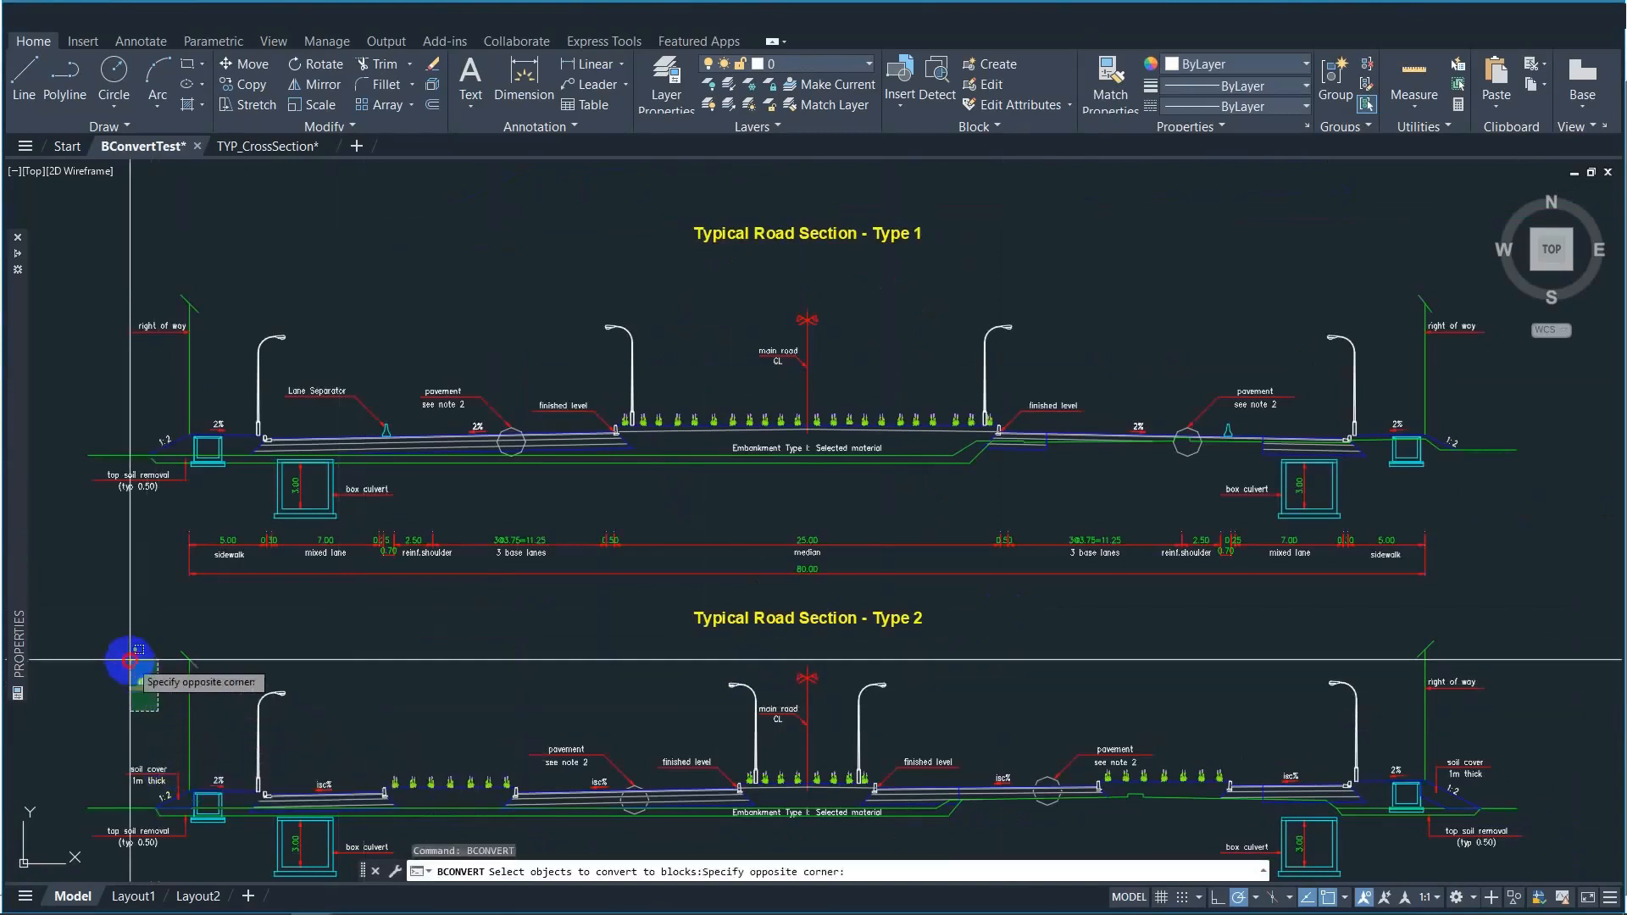
pyautogui.click(129, 659)
pyautogui.press('Return')
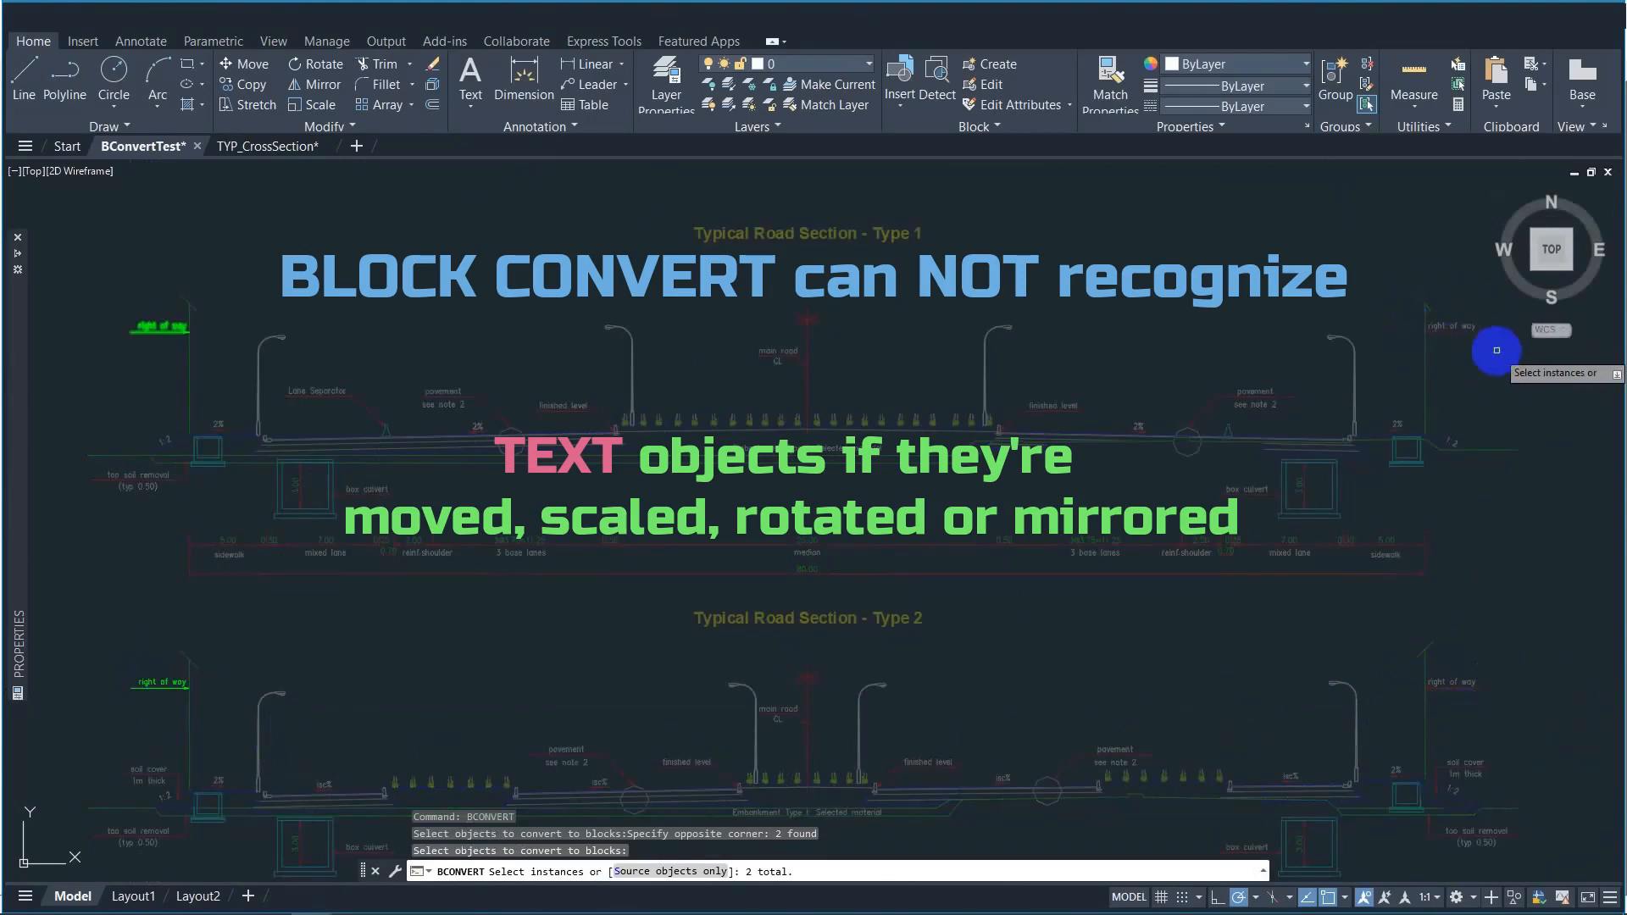
pyautogui.press('Escape')
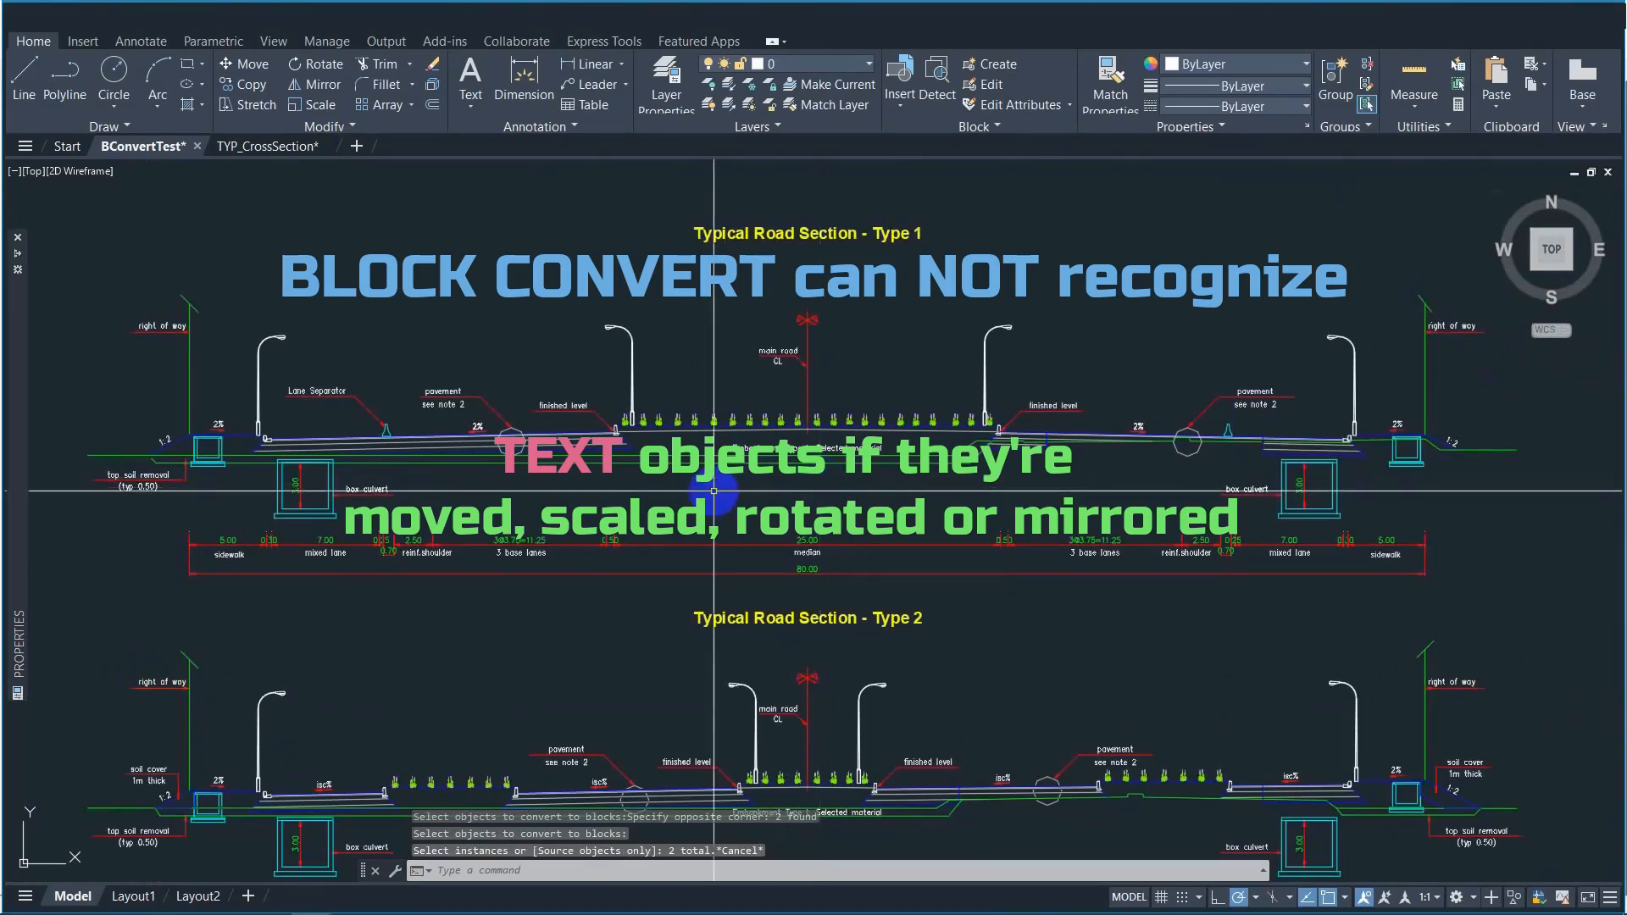
# Scale the left "right of way" label and its underline in the Type 2 section by 2 from the underline's right end
pyautogui.write('sc')
pyautogui.press('Return')
pyautogui.click(174, 703)
pyautogui.click(118, 657)
pyautogui.press('Return')
pyautogui.click(188, 688)
pyautogui.write('2')
pyautogui.press('Return')
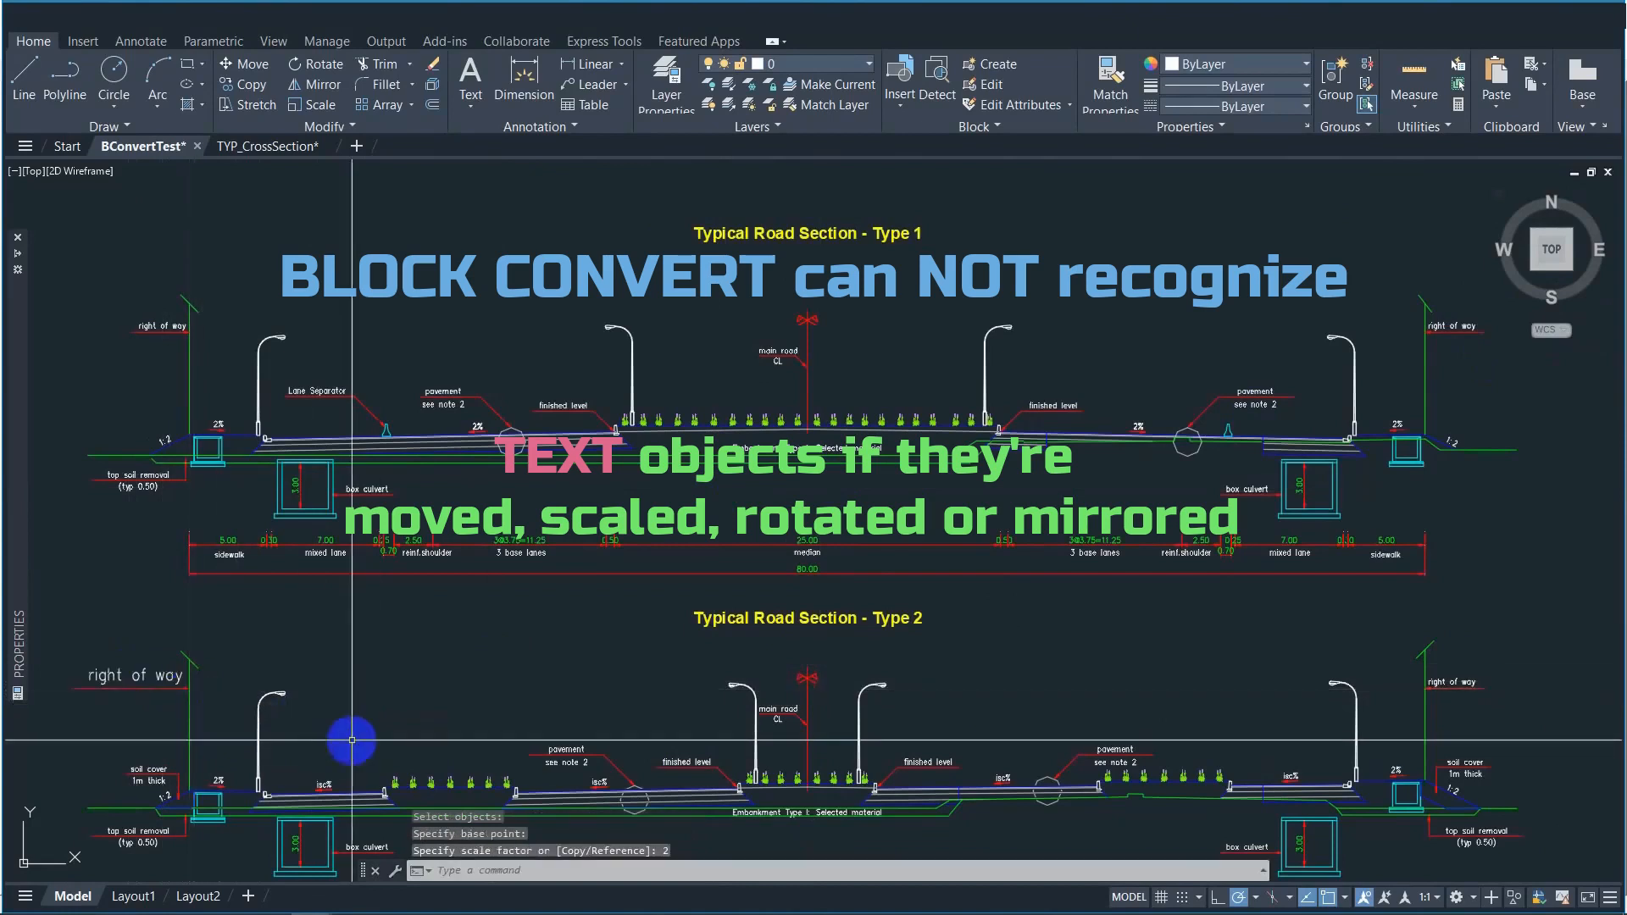
# Try BCONVERT with the enlarged "right of way" label as the source, check the other labels for matches, and cancel
pyautogui.rightClick(286, 722)
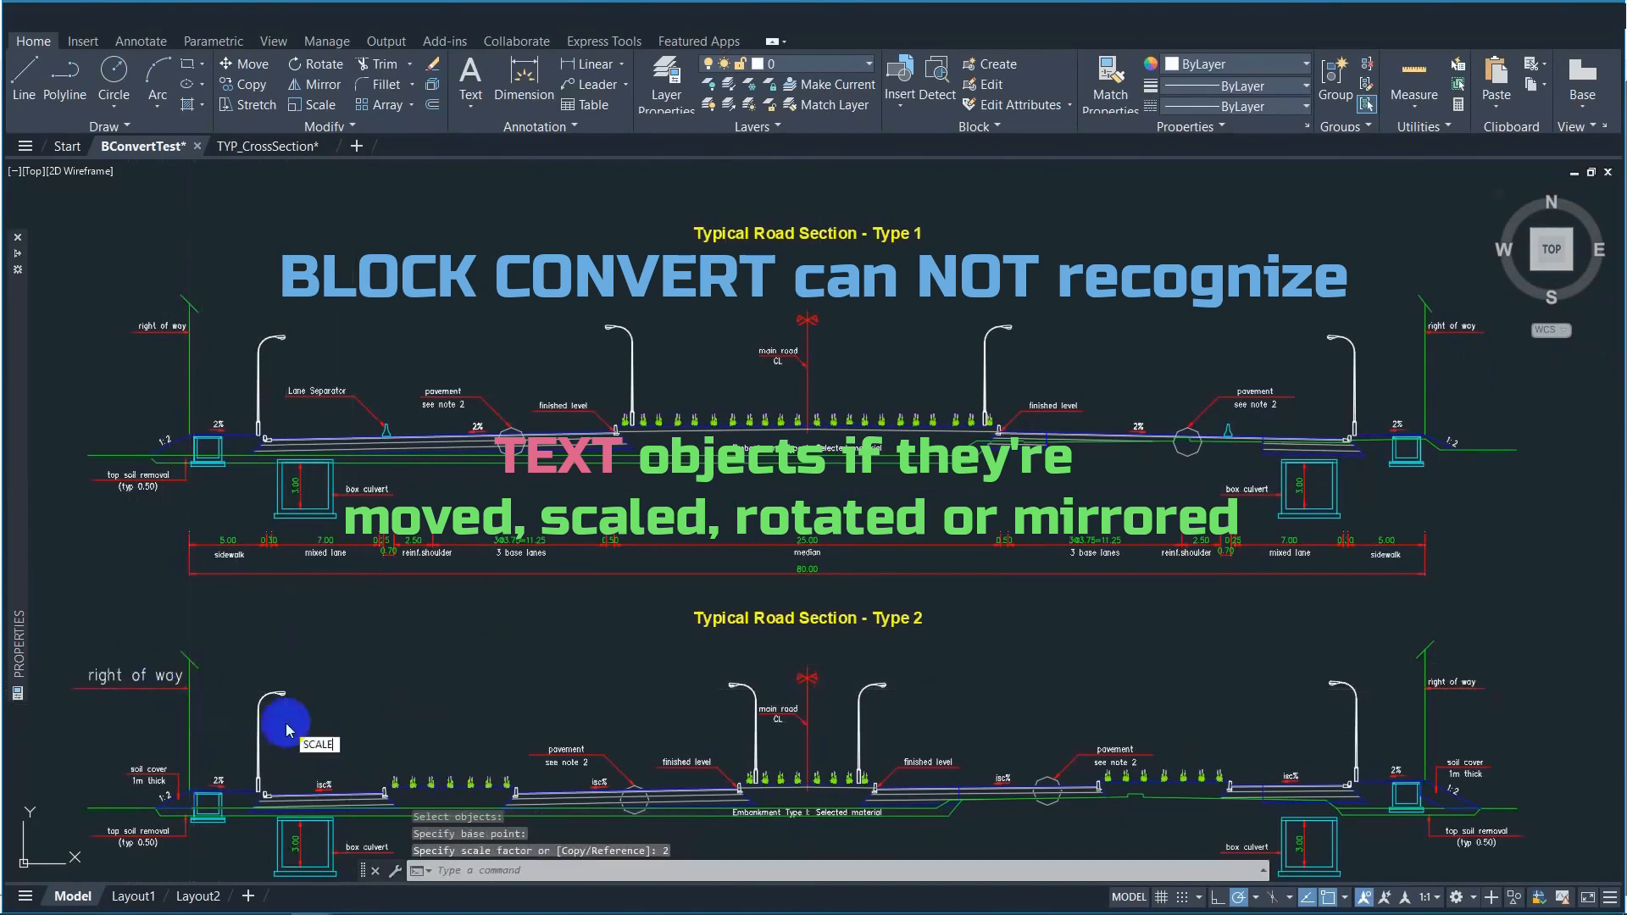
pyautogui.write('BCONVERT')
pyautogui.press('Return')
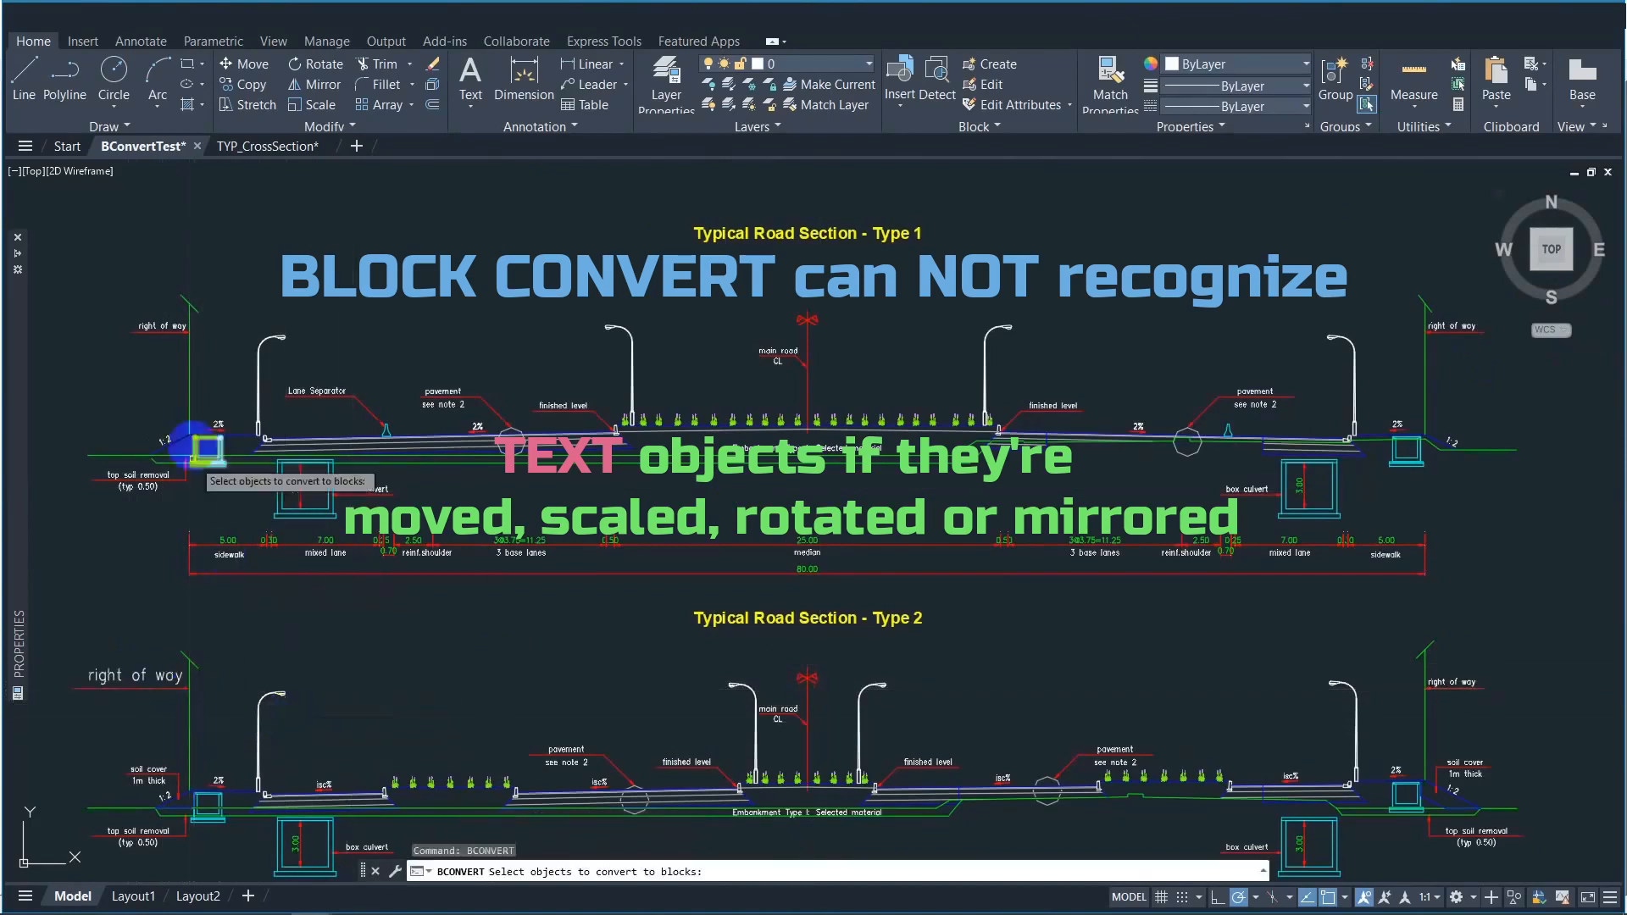
pyautogui.click(146, 692)
pyautogui.click(122, 650)
pyautogui.press('Return')
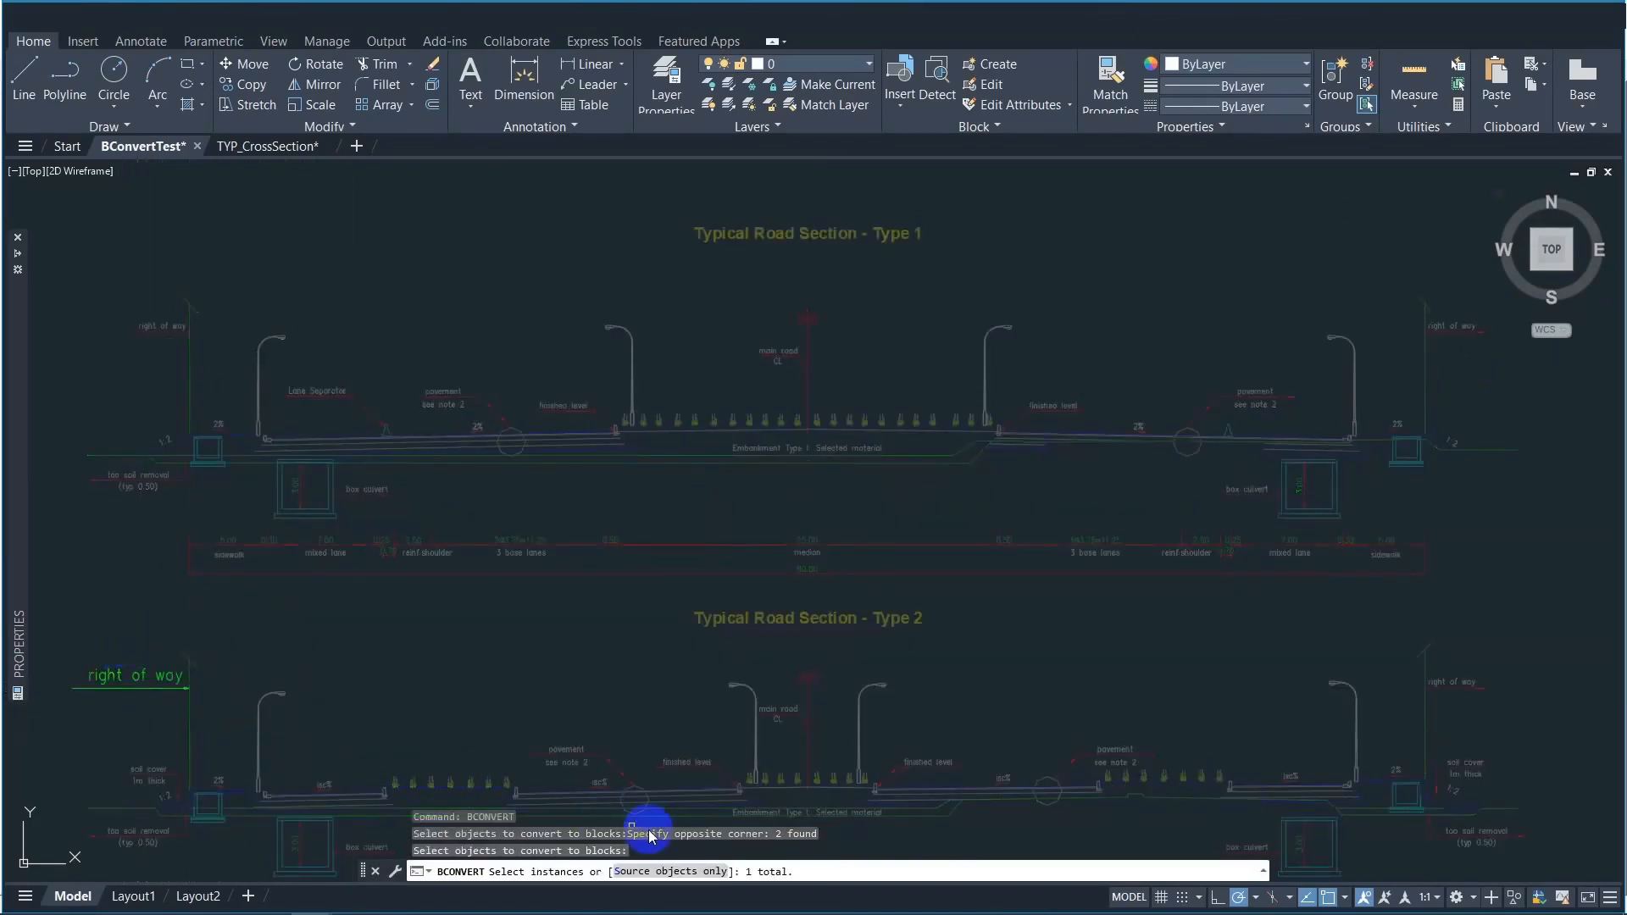
pyautogui.moveTo(253, 703); pyautogui.dragTo(462, 714, button='middle')
pyautogui.scroll(1, 408, 695)
pyautogui.scroll(1, 429, 390)
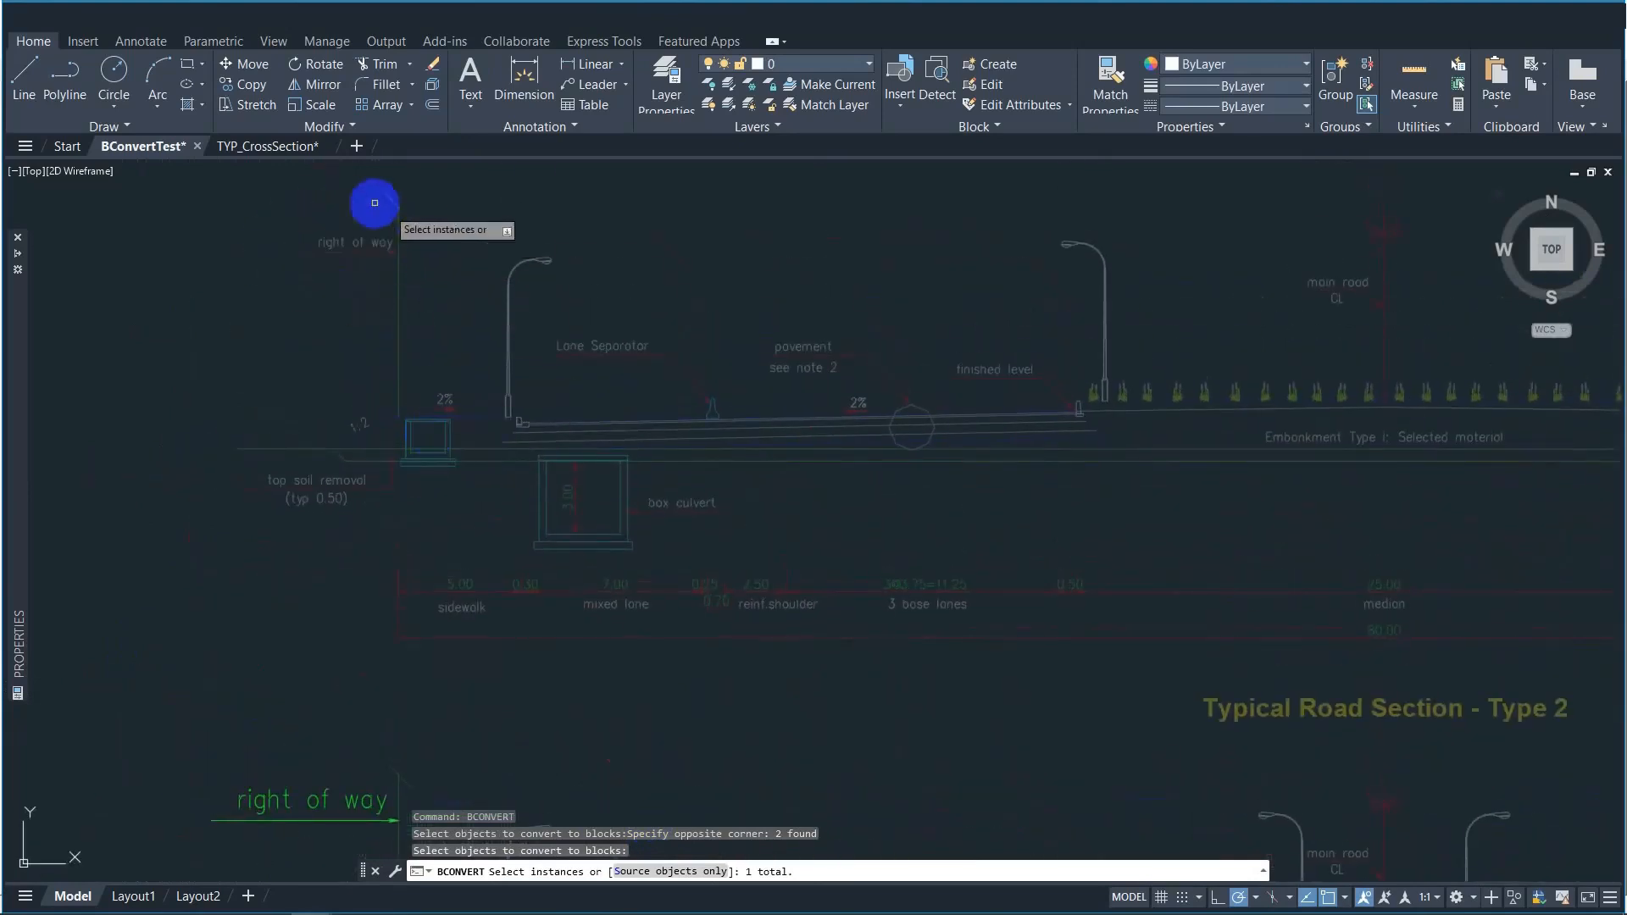
pyautogui.press('Escape')
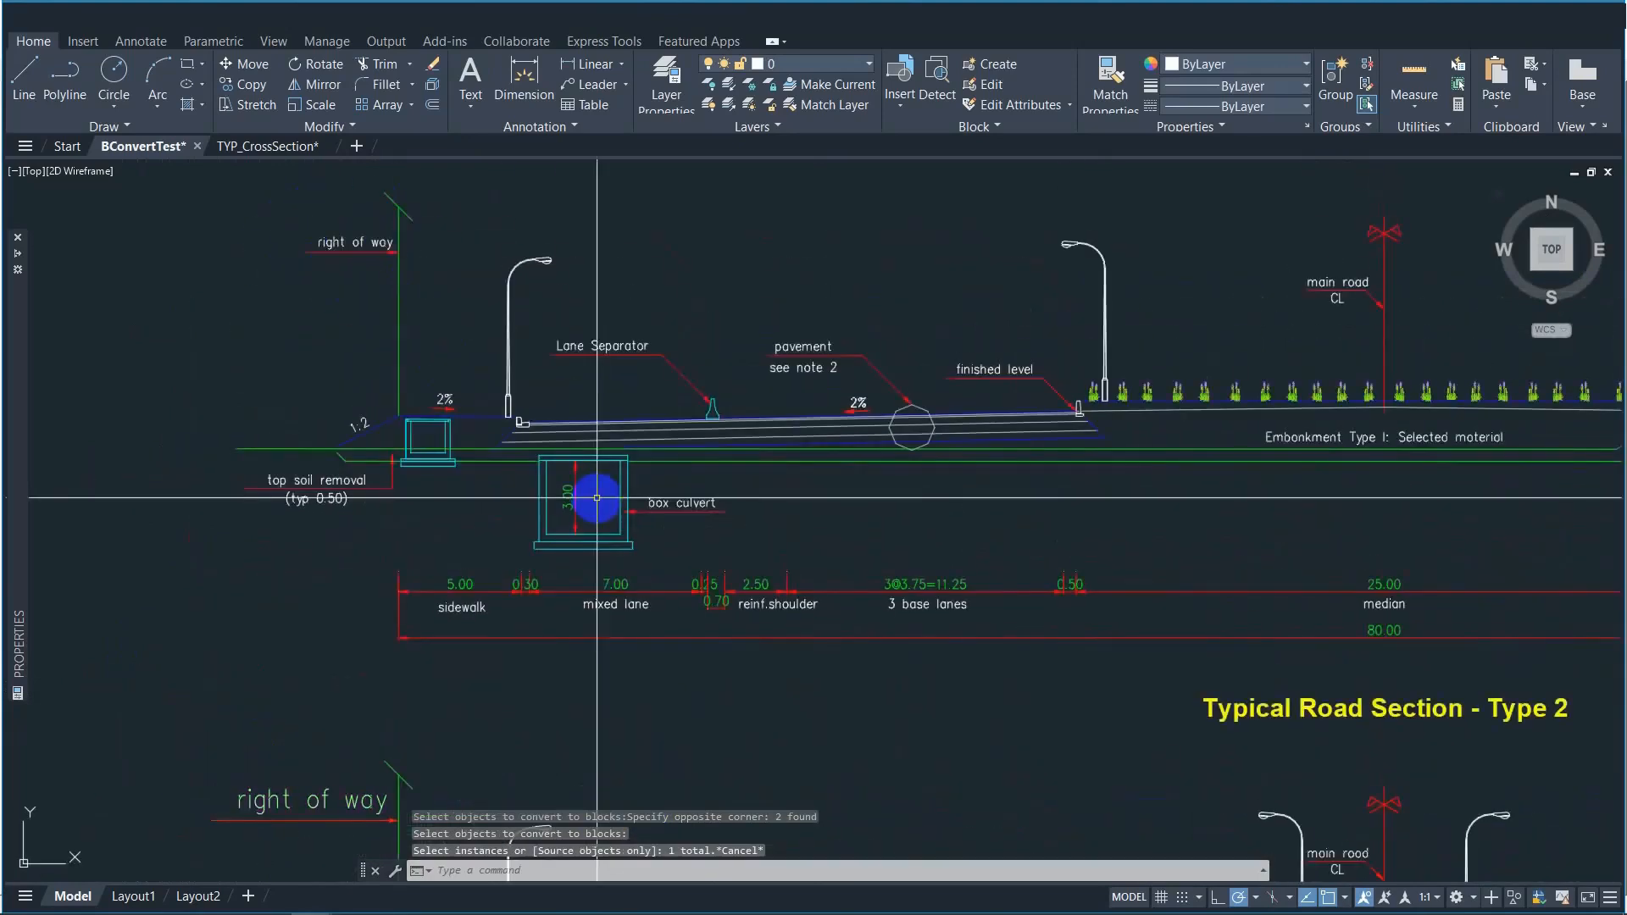
pyautogui.scroll(-1, 596, 497)
pyautogui.scroll(-1, 687, 585)
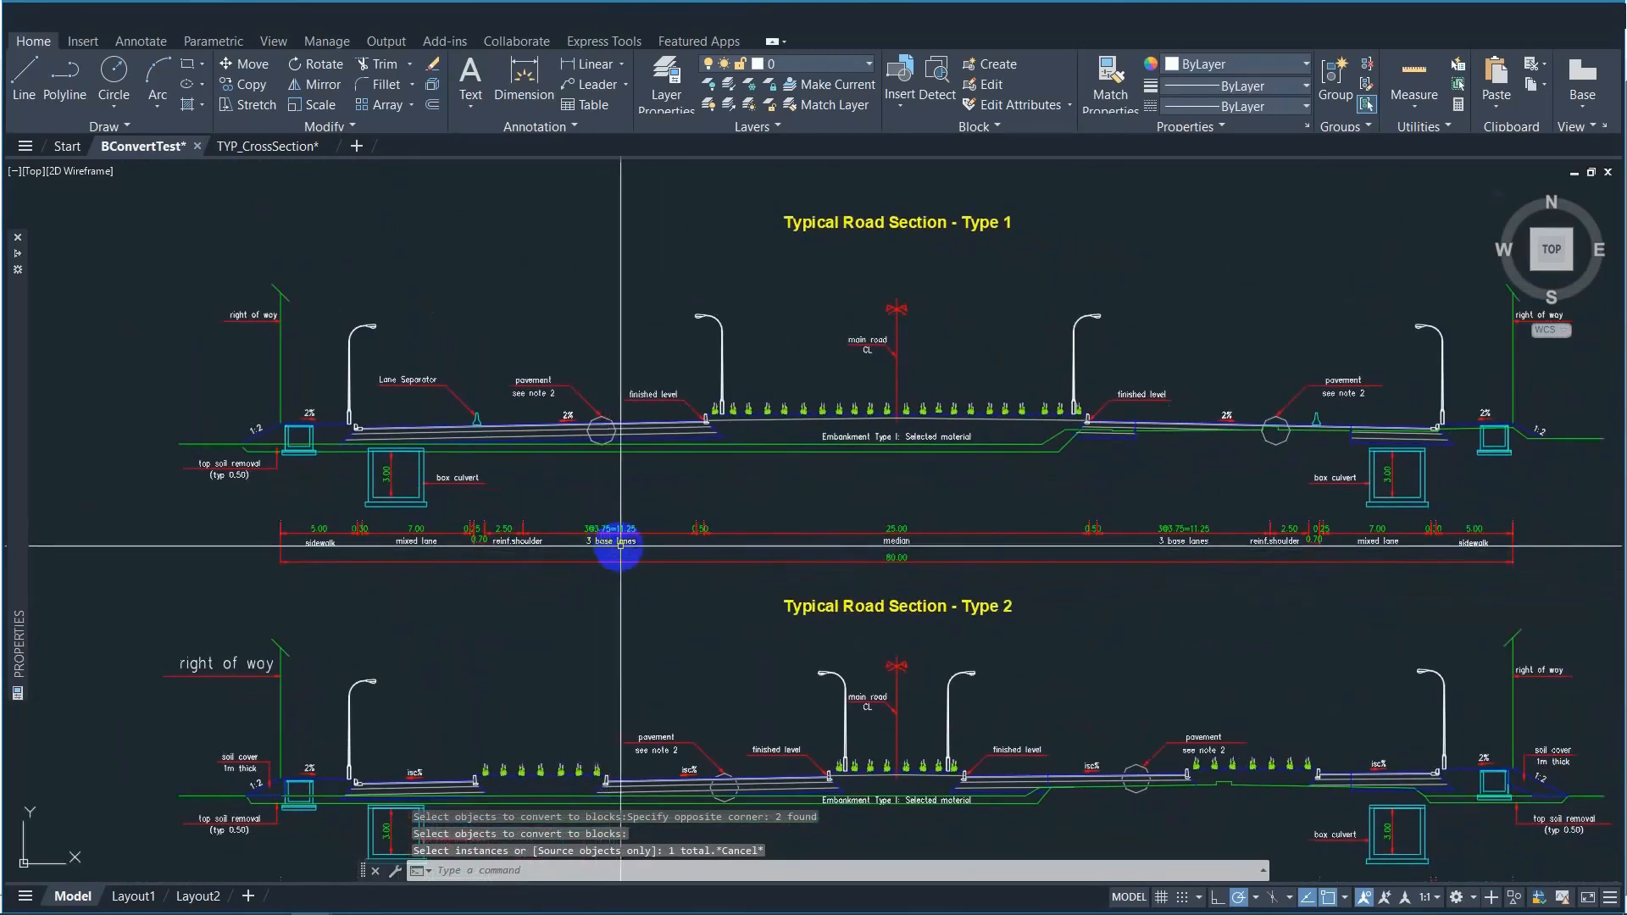
pyautogui.scroll(-1, 789, 602)
pyautogui.scroll(-1, 1093, 765)
pyautogui.moveTo(1092, 765)
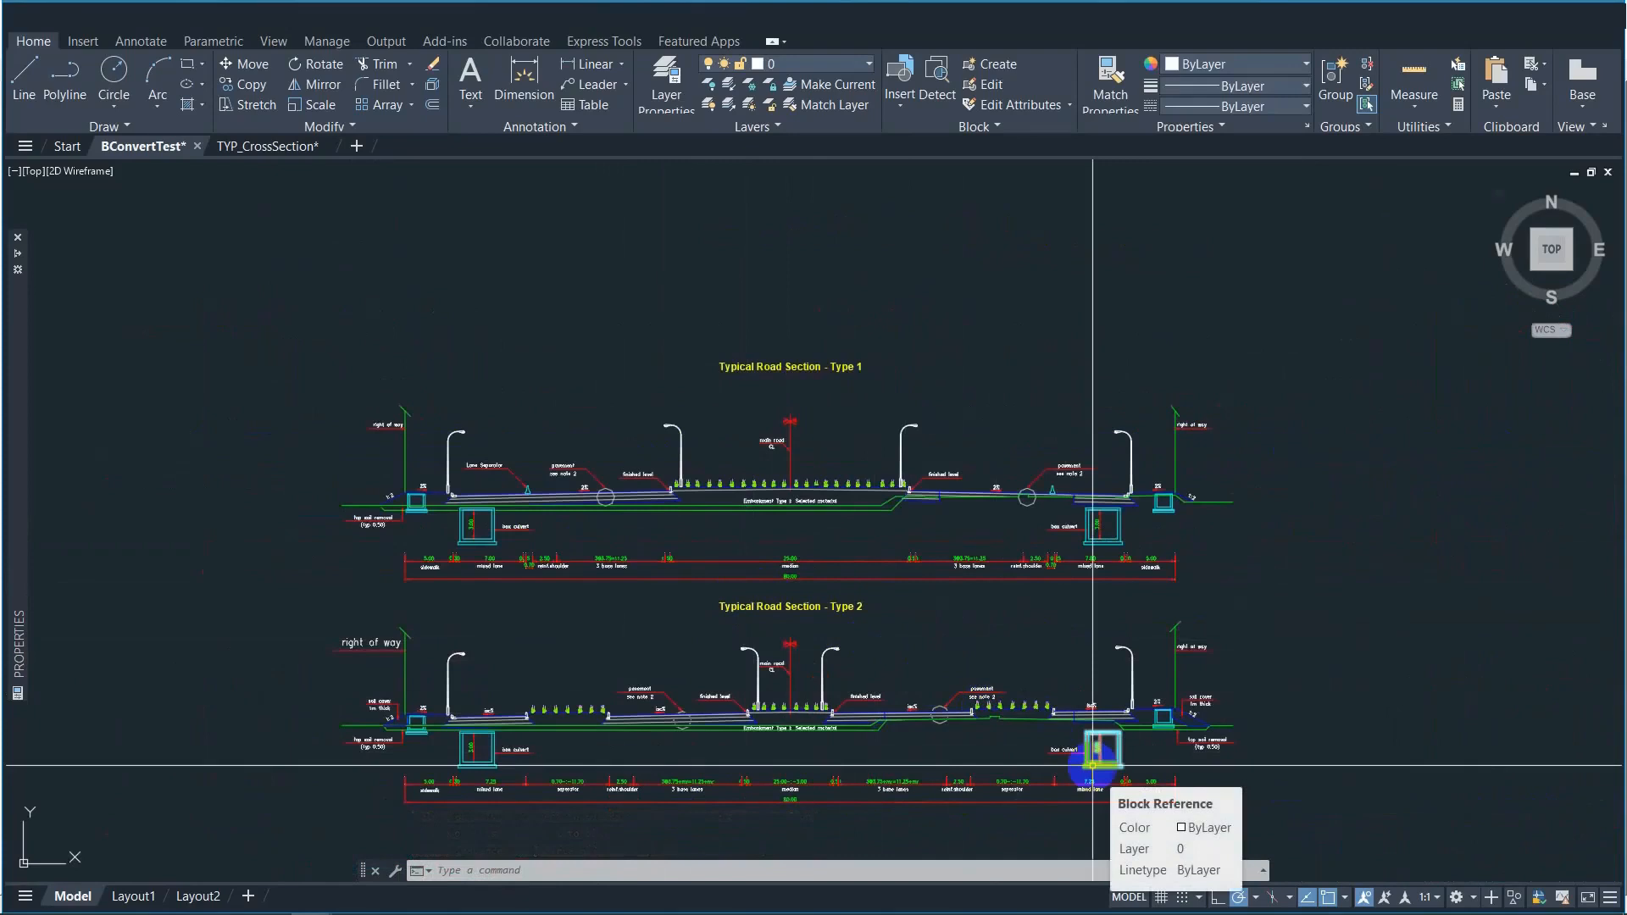